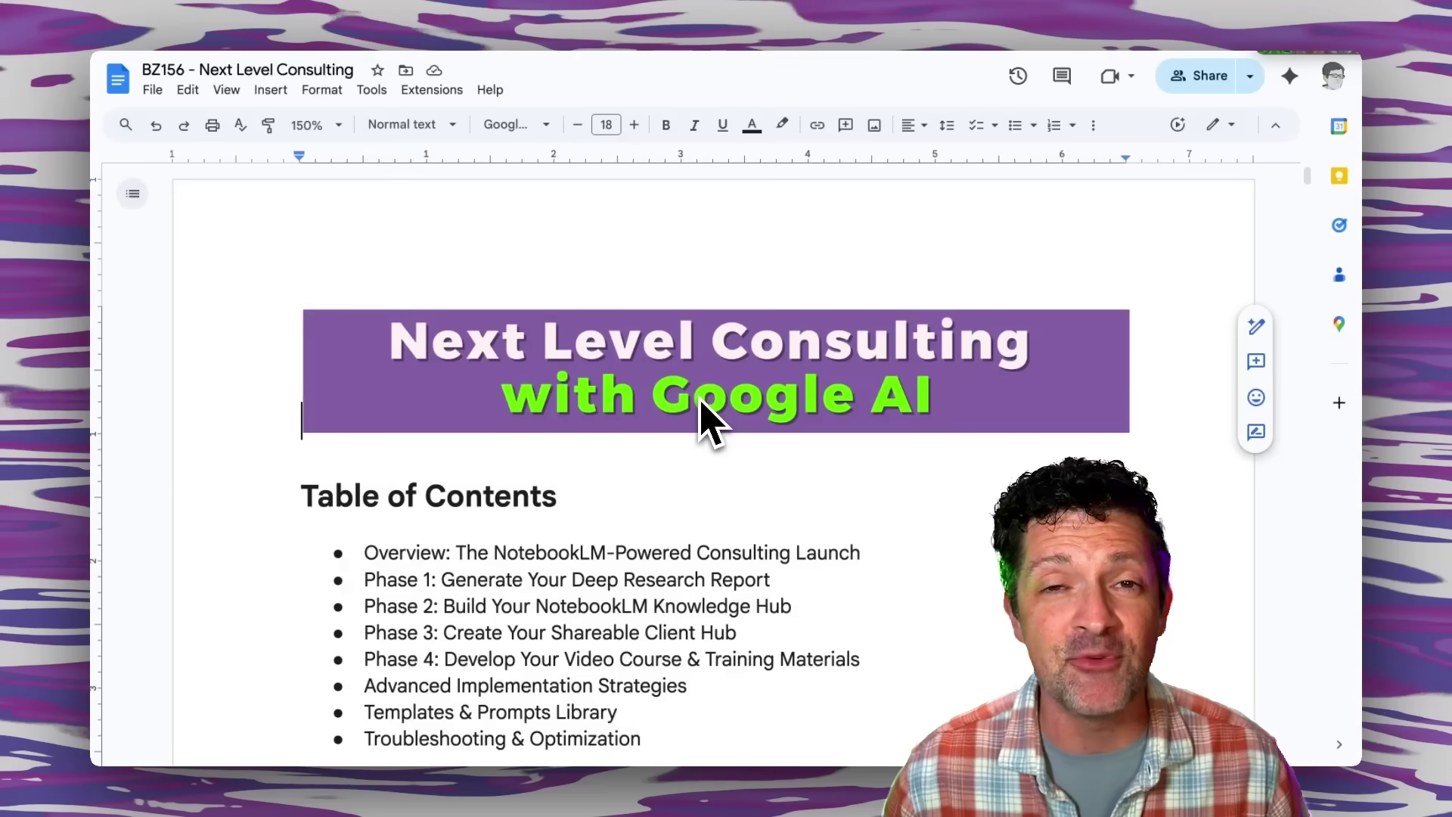
Scroll the guide to Phase 1 Step 1 and highlight 'Meta Prompt' in its heading.
scroll(704, 420, "down", 3)
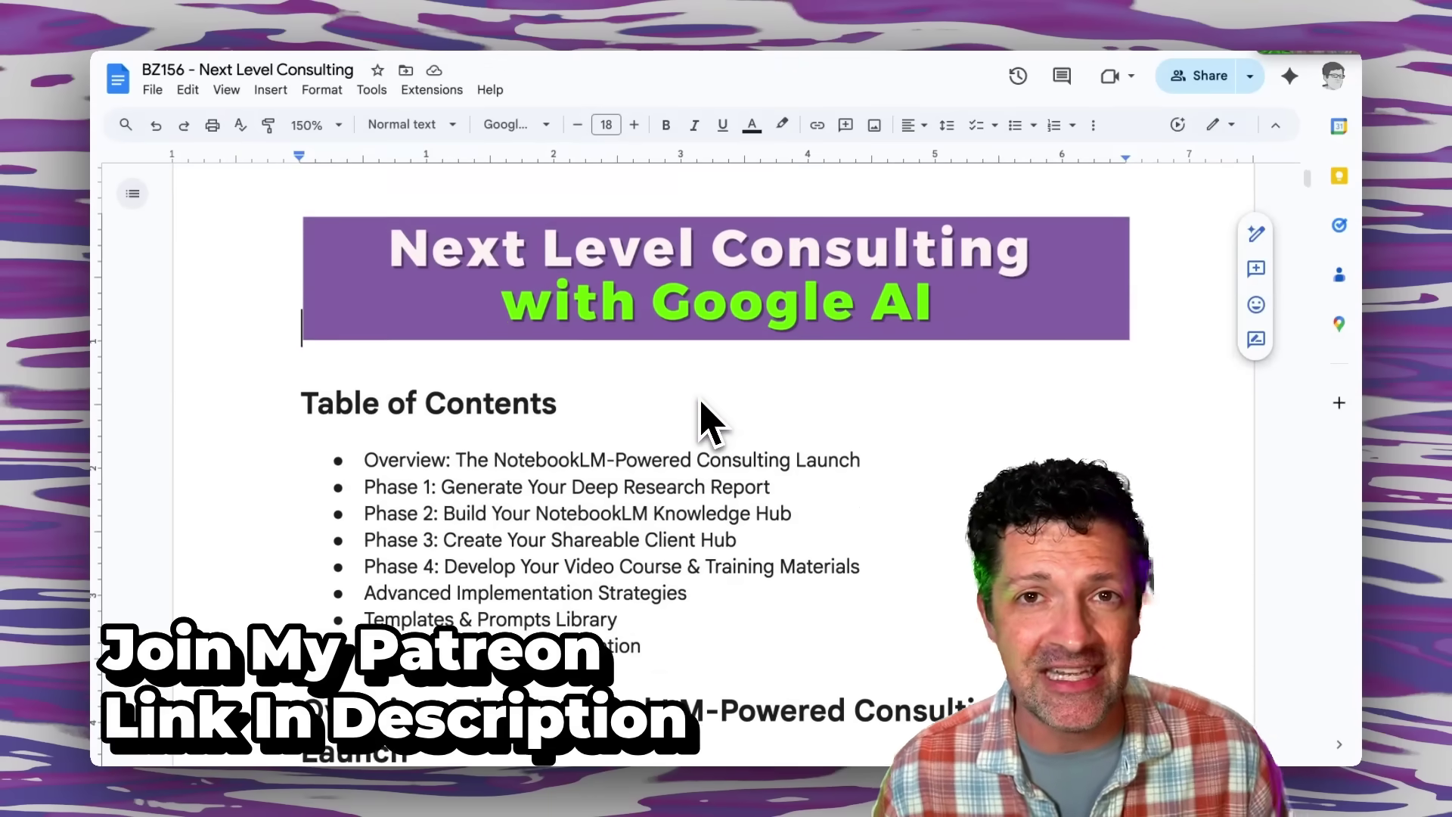
scroll(703, 420, "down", 5)
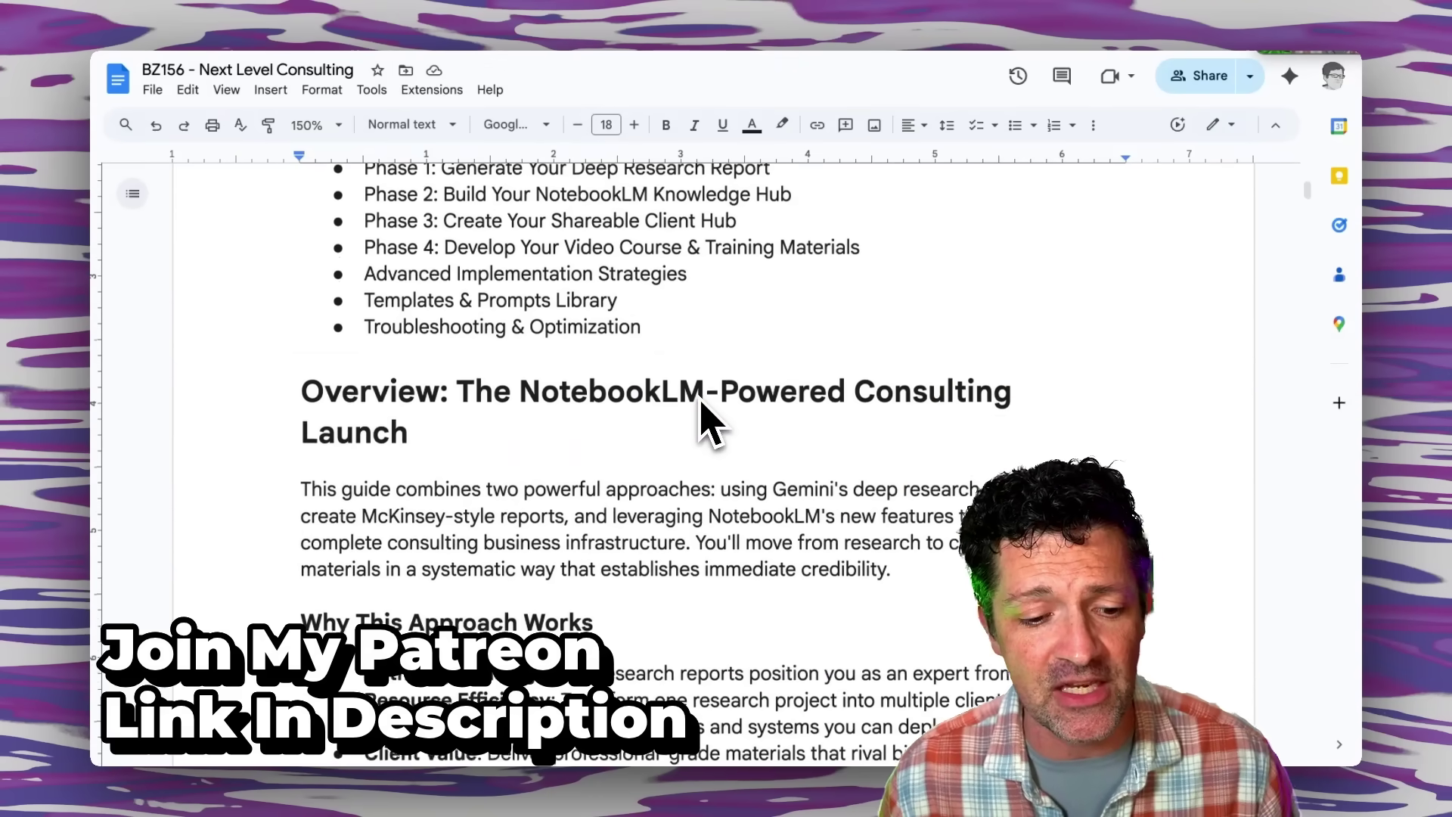
scroll(703, 420, "down", 4)
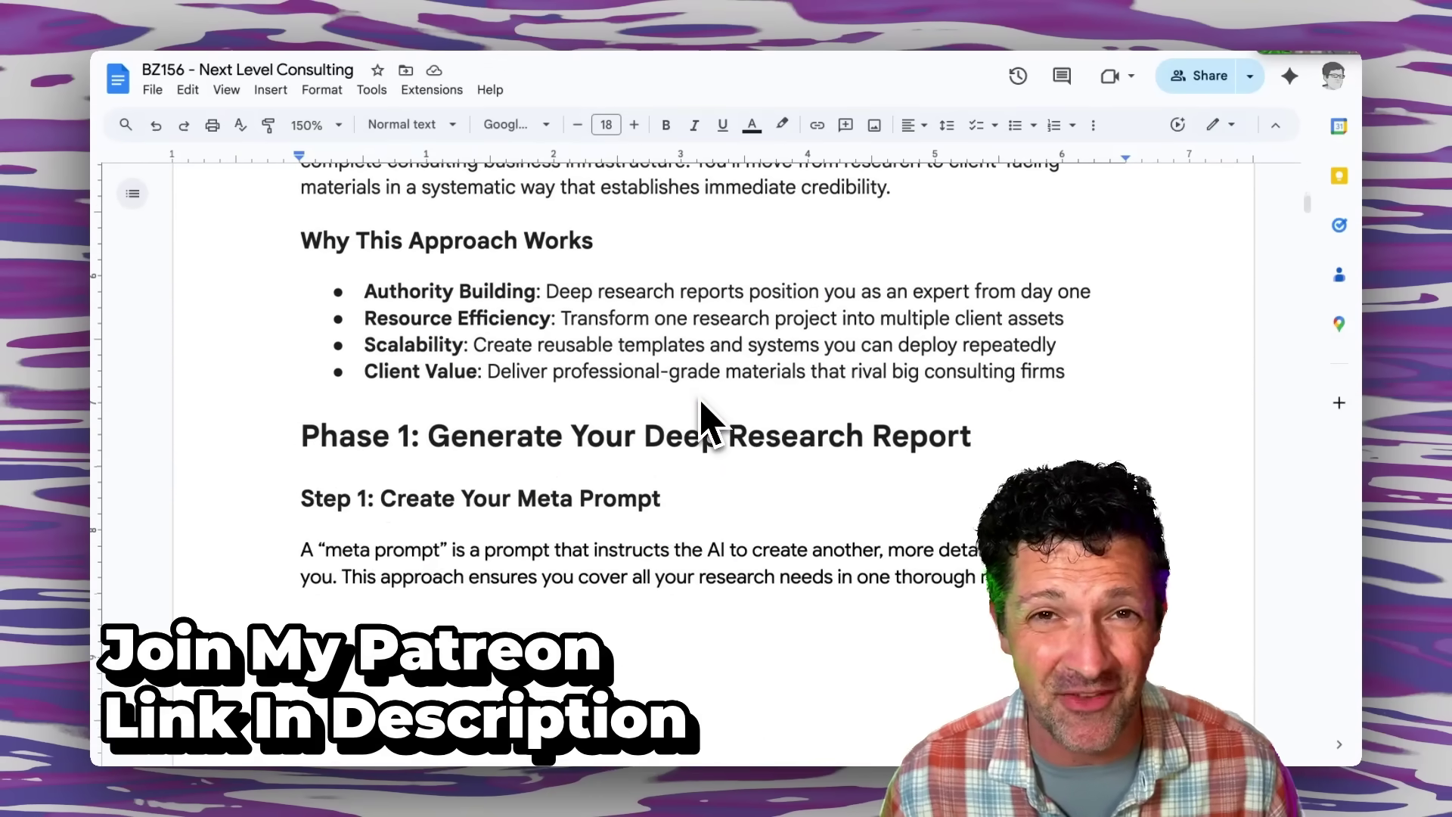
scroll(704, 419, "down", 2)
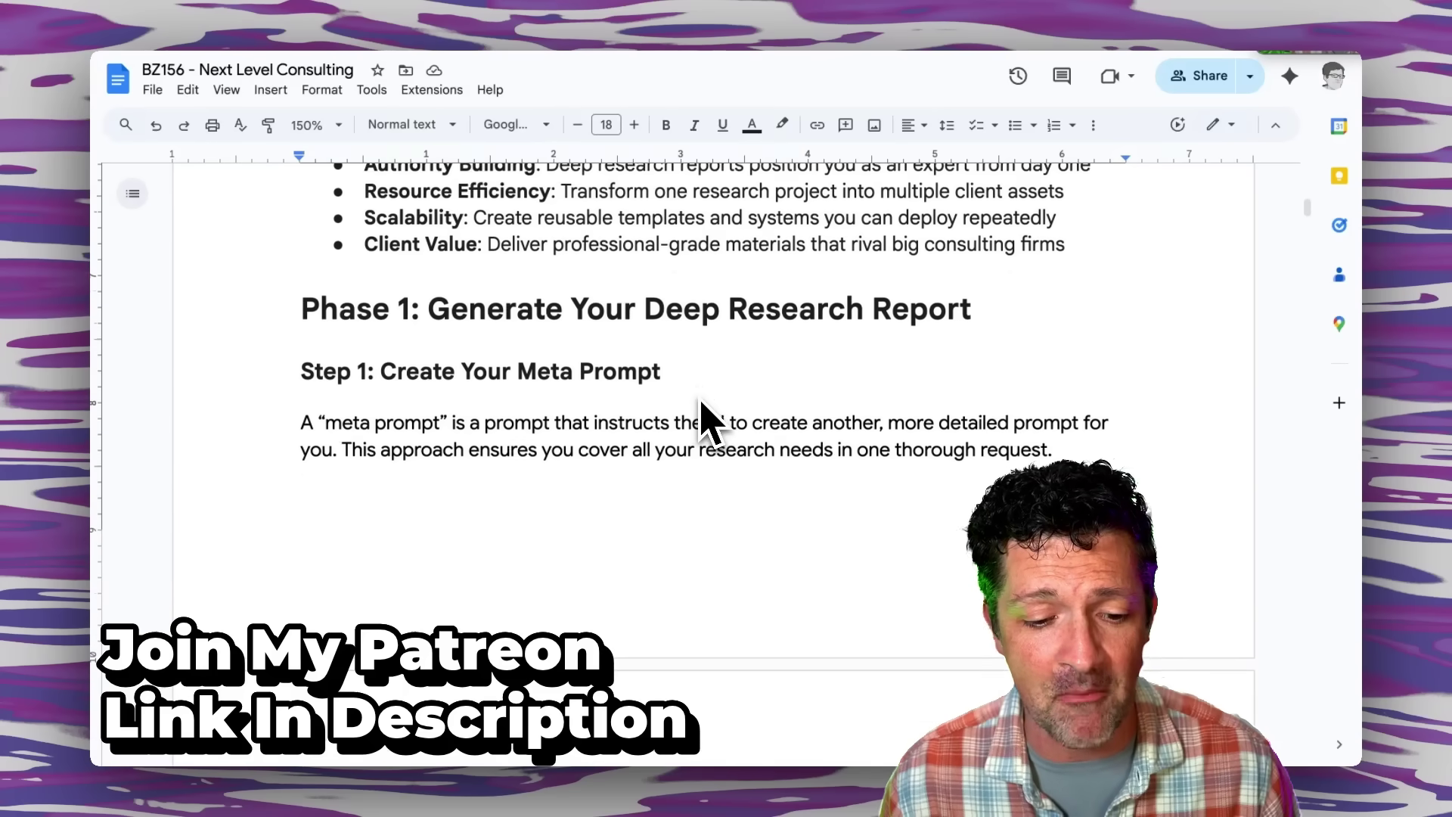
scroll(702, 405, "down", 2)
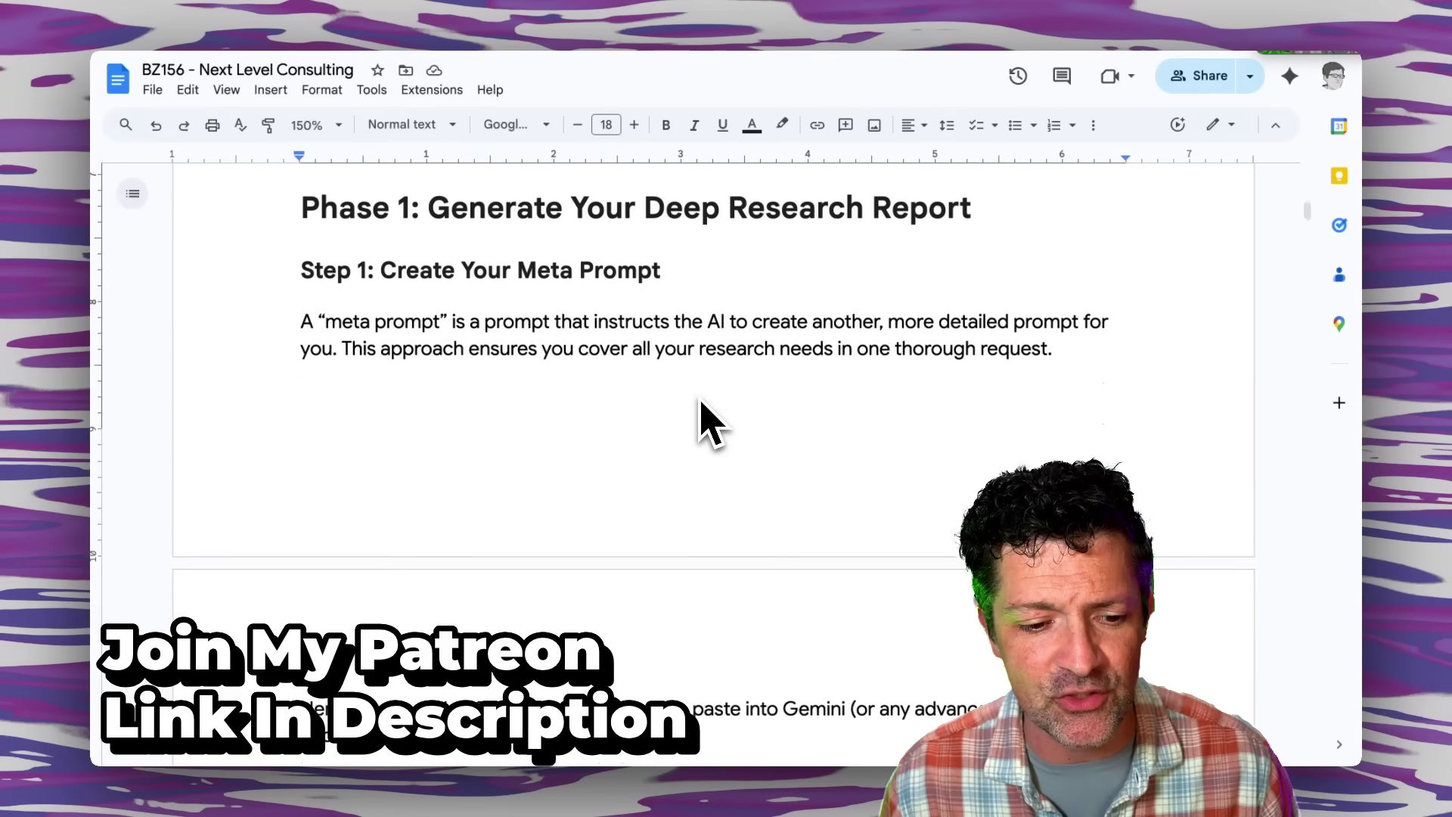
scroll(702, 405, "down", 4)
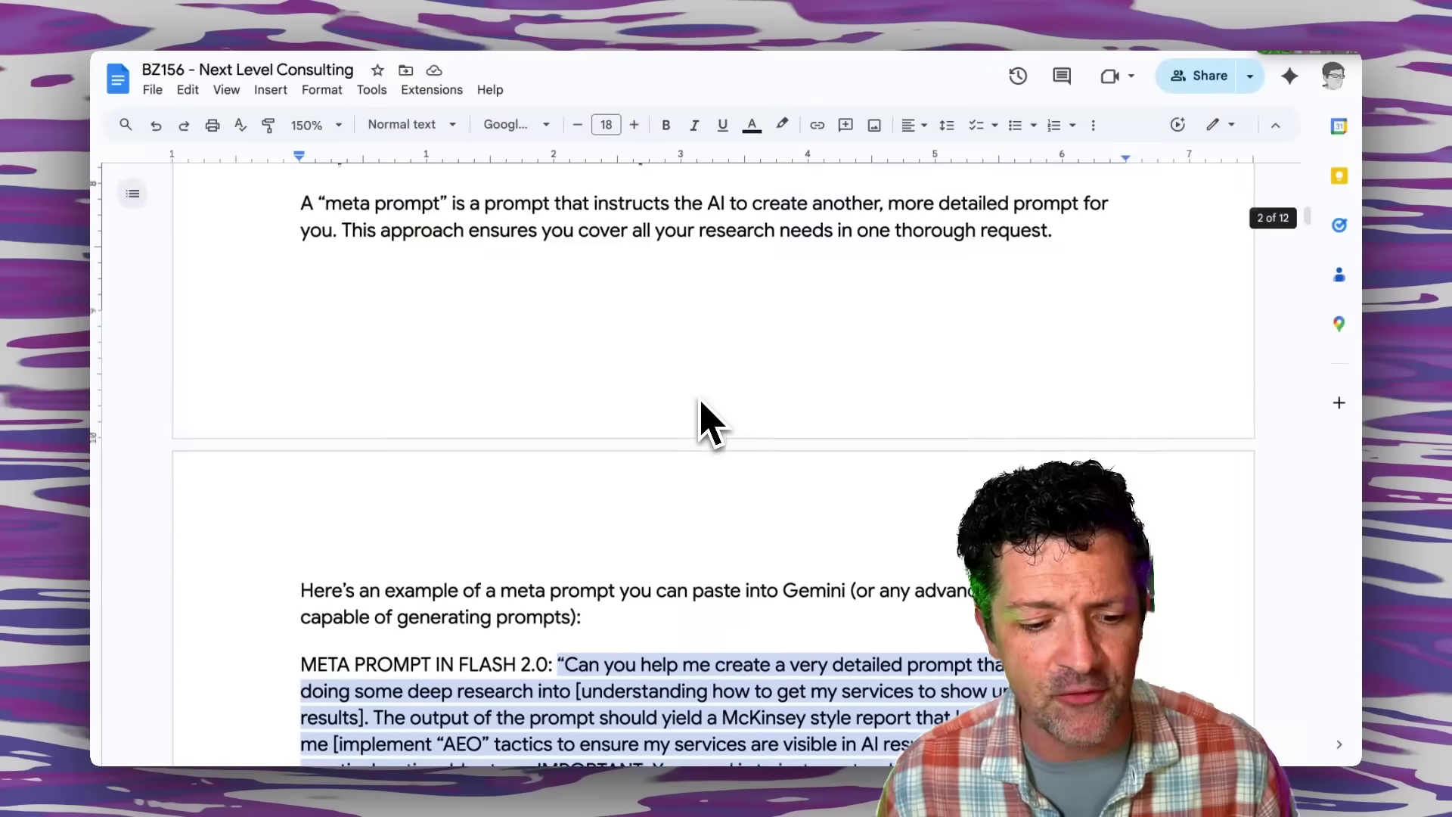
scroll(699, 415, "up", 7)
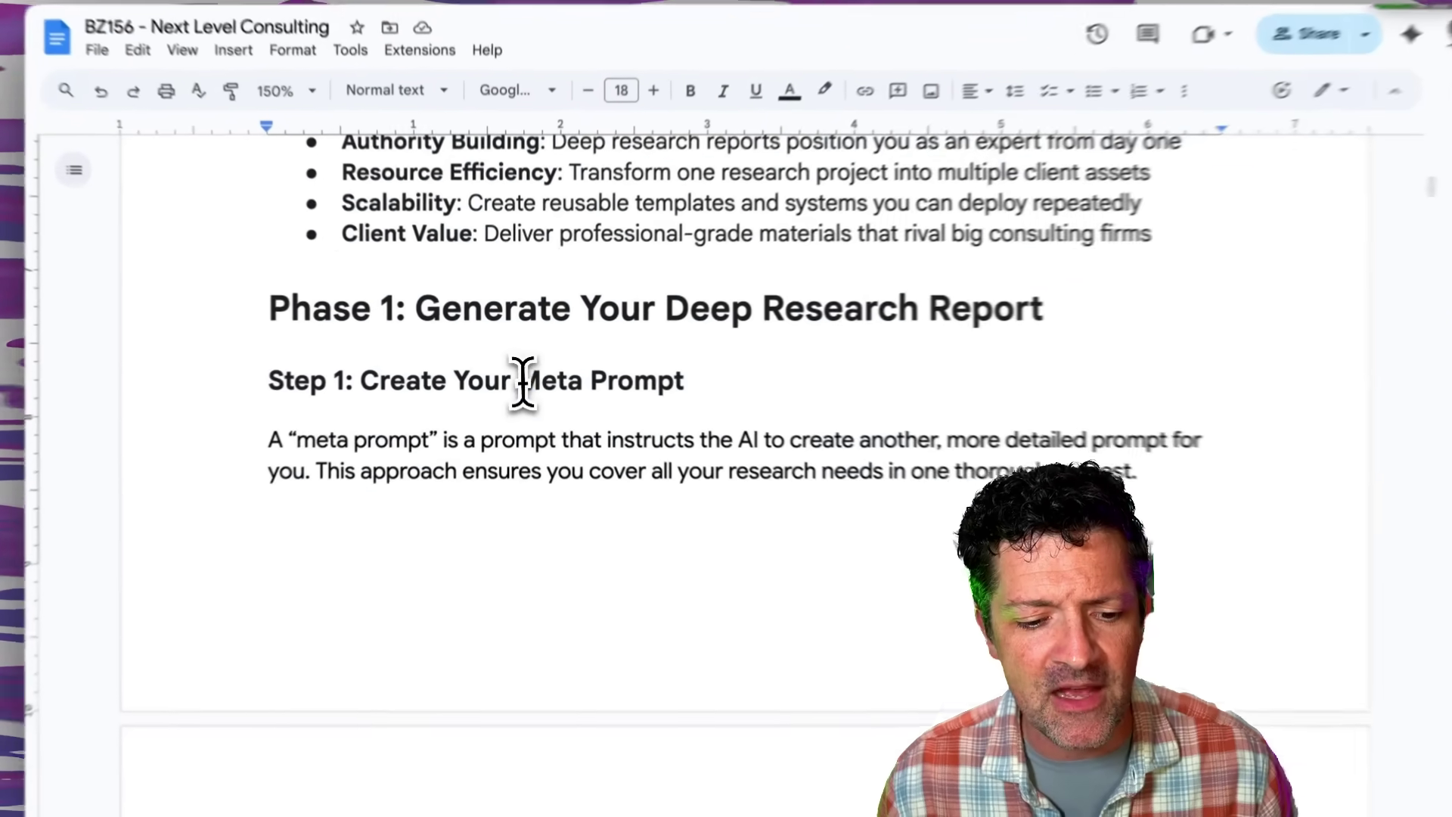
left_click_drag(517, 376, 659, 376)
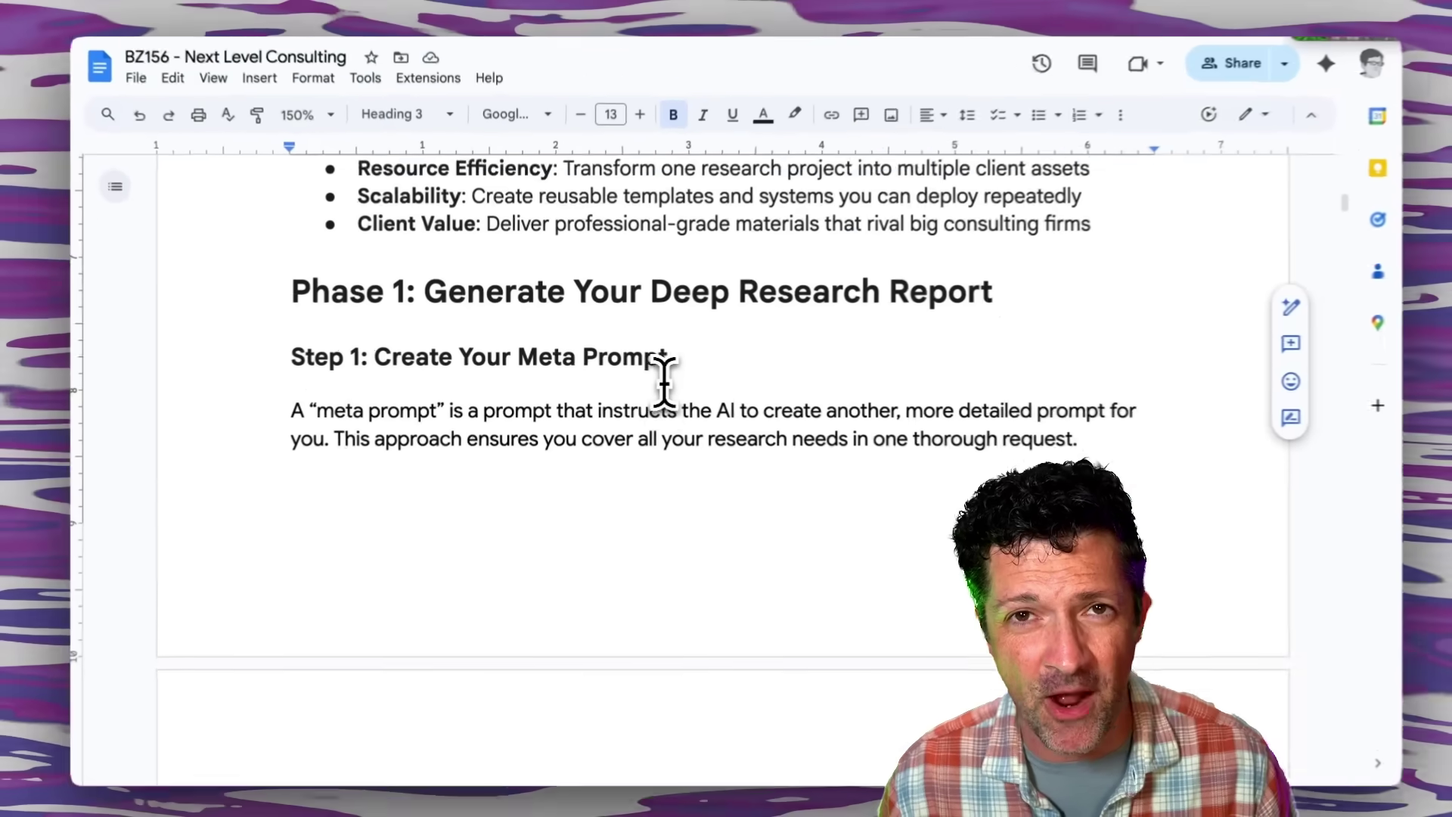
Select the whole quoted META PROMPT IN FLASH 2.0 paragraph for copying.
scroll(662, 382, "down", 3)
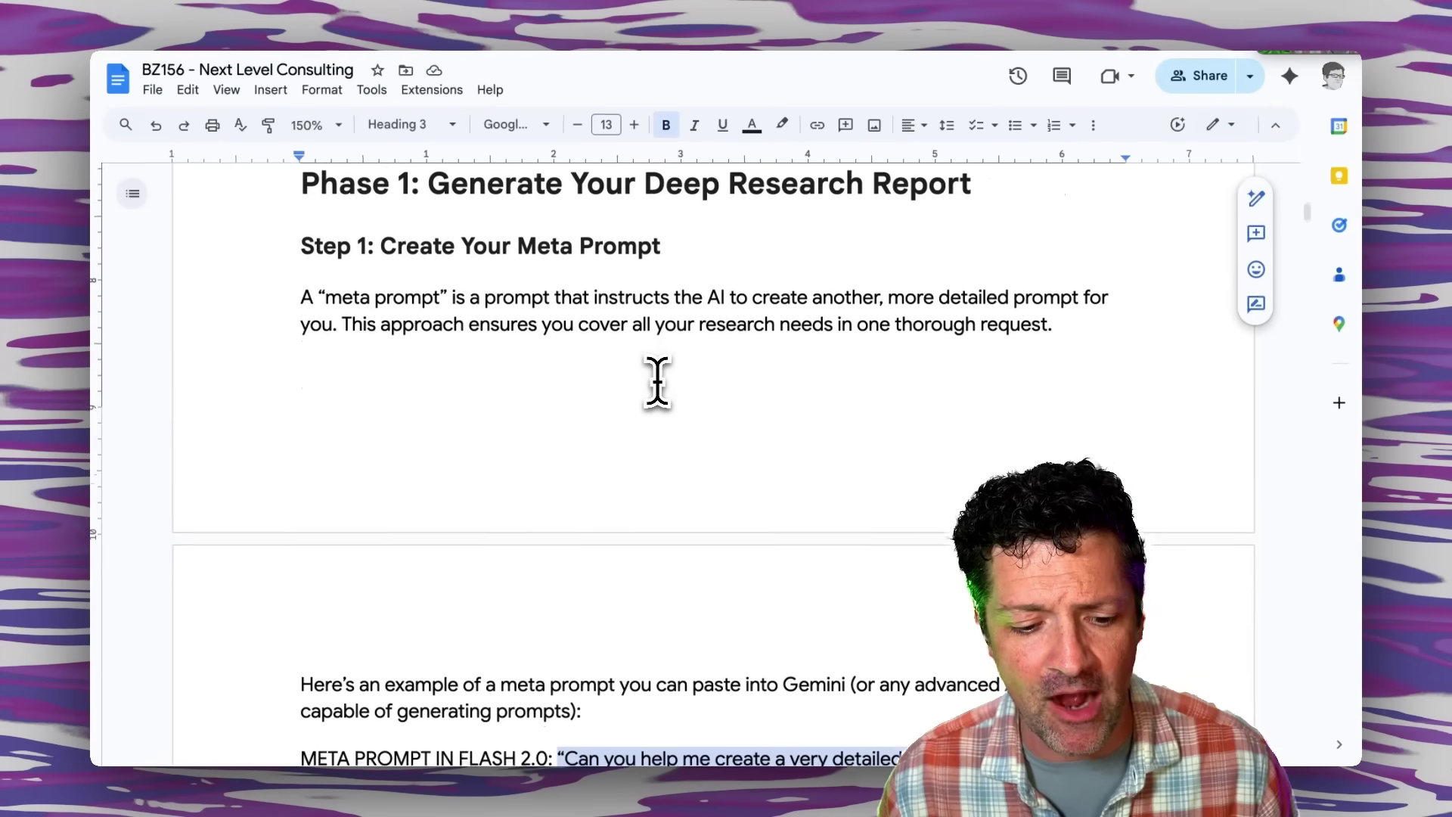
scroll(657, 382, "down", 5)
scroll(658, 382, "down", 3)
scroll(658, 382, "down", 2)
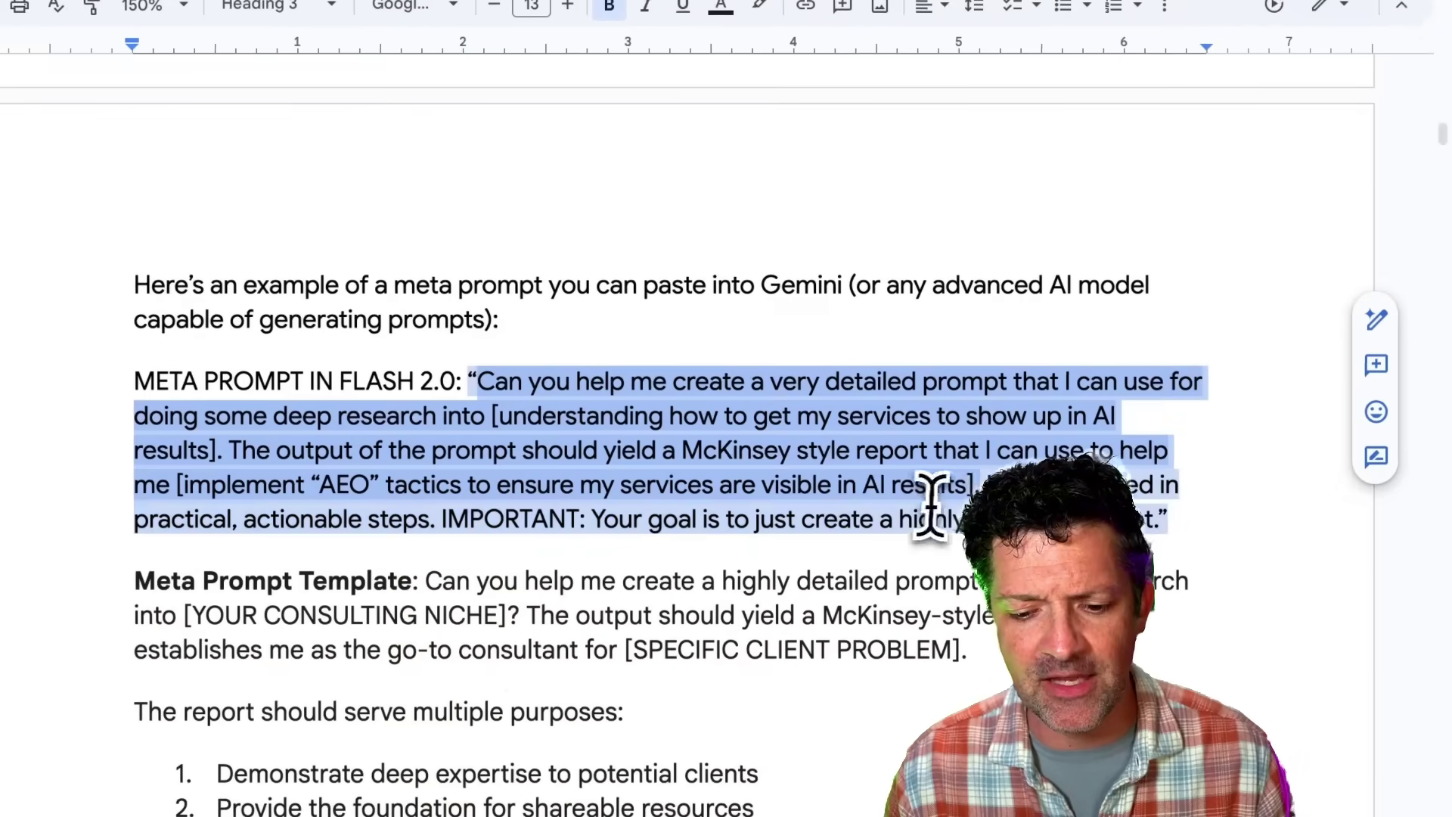
left_click_drag(932, 503, 1144, 499)
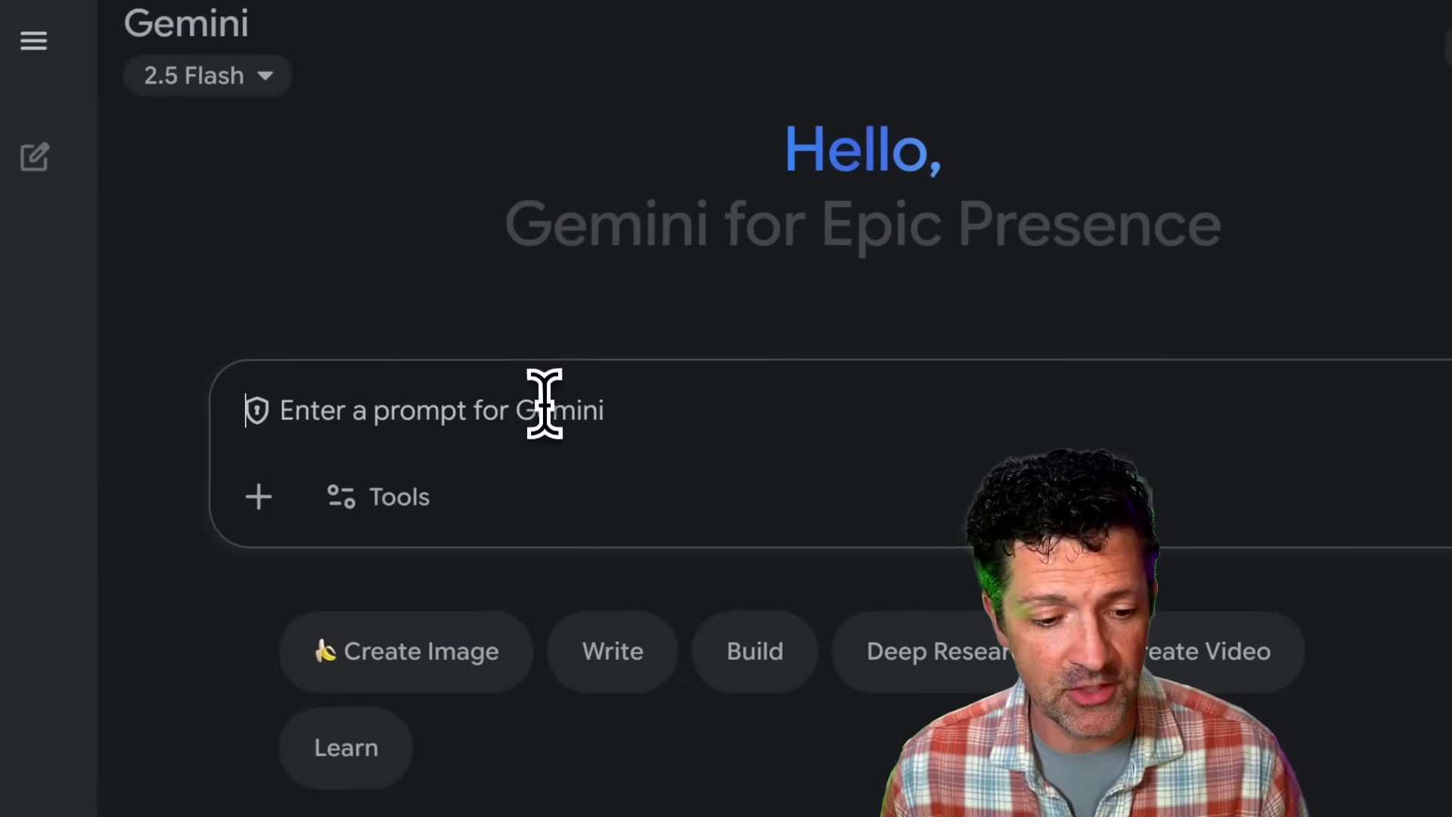
Paste the meta prompt requesting a McKinsey-style AEO report prompt into Gemini and send it.
type("Can you help me create a very detailed PROMPT that I can use for creating a report into [understanding how to get my services to show up in AI results]. The output of the prompt should yield a McKinsey style report that I can use to help me [implement \"AEO\" tactics to ensure my services are visible in AI results]. I am interested in practical, actionable steps. IMPORTANT: YOUR GOAL IS TO JUST CREATE A HIGHLY DETAILED PROMPT.")
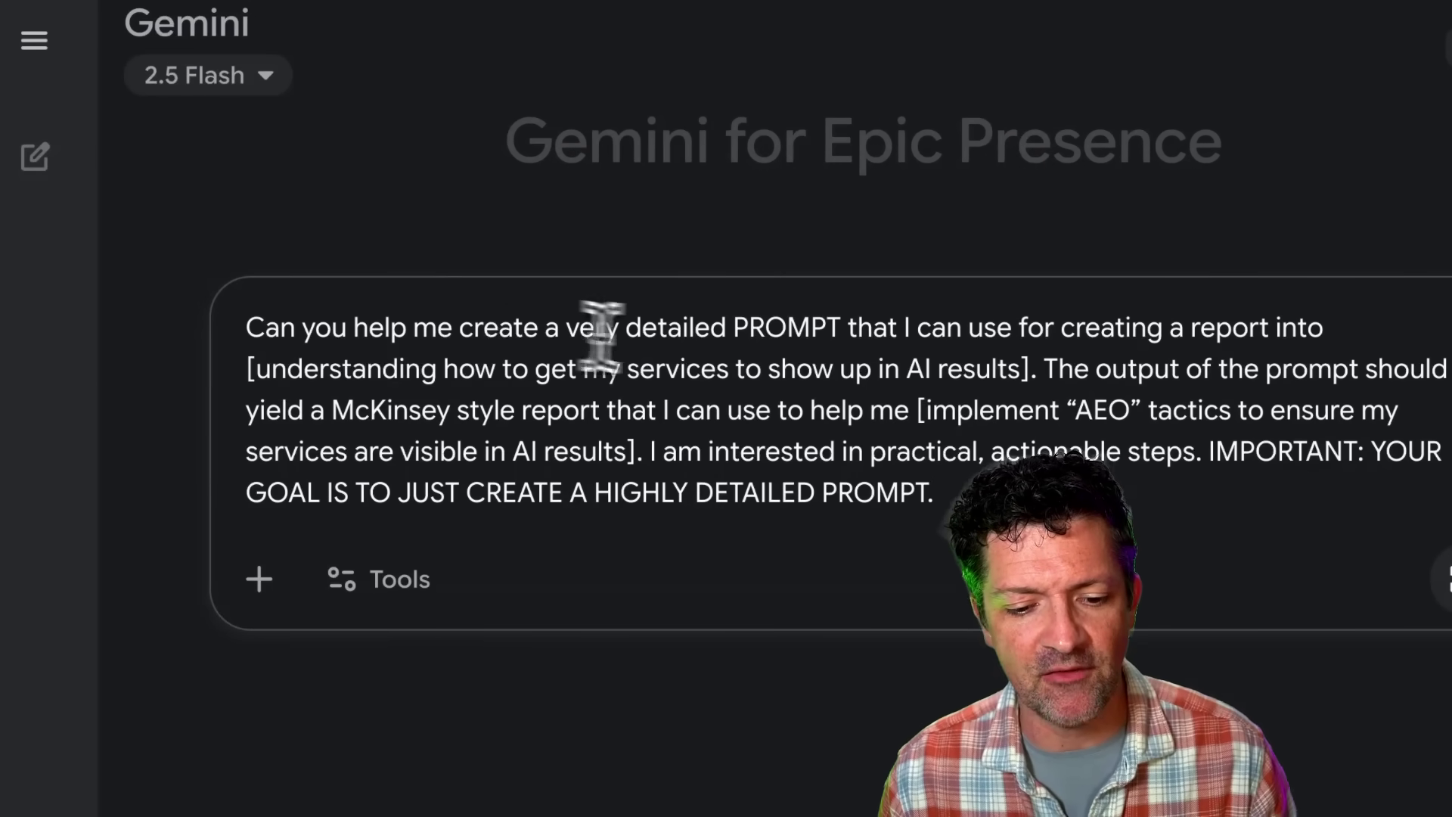
left_click_drag(735, 326, 836, 326)
left_click(838, 327)
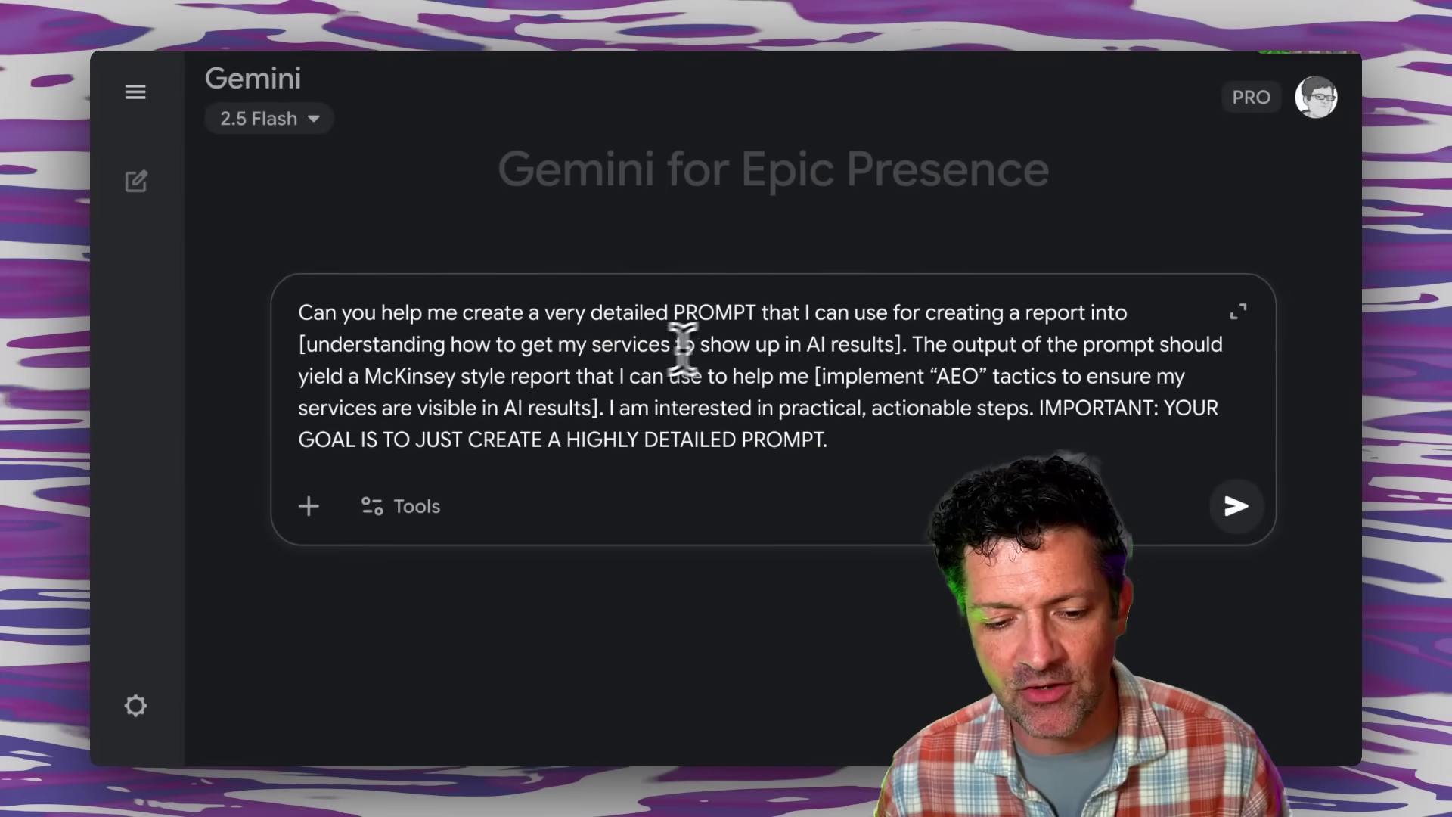
left_click_drag(871, 344, 303, 344)
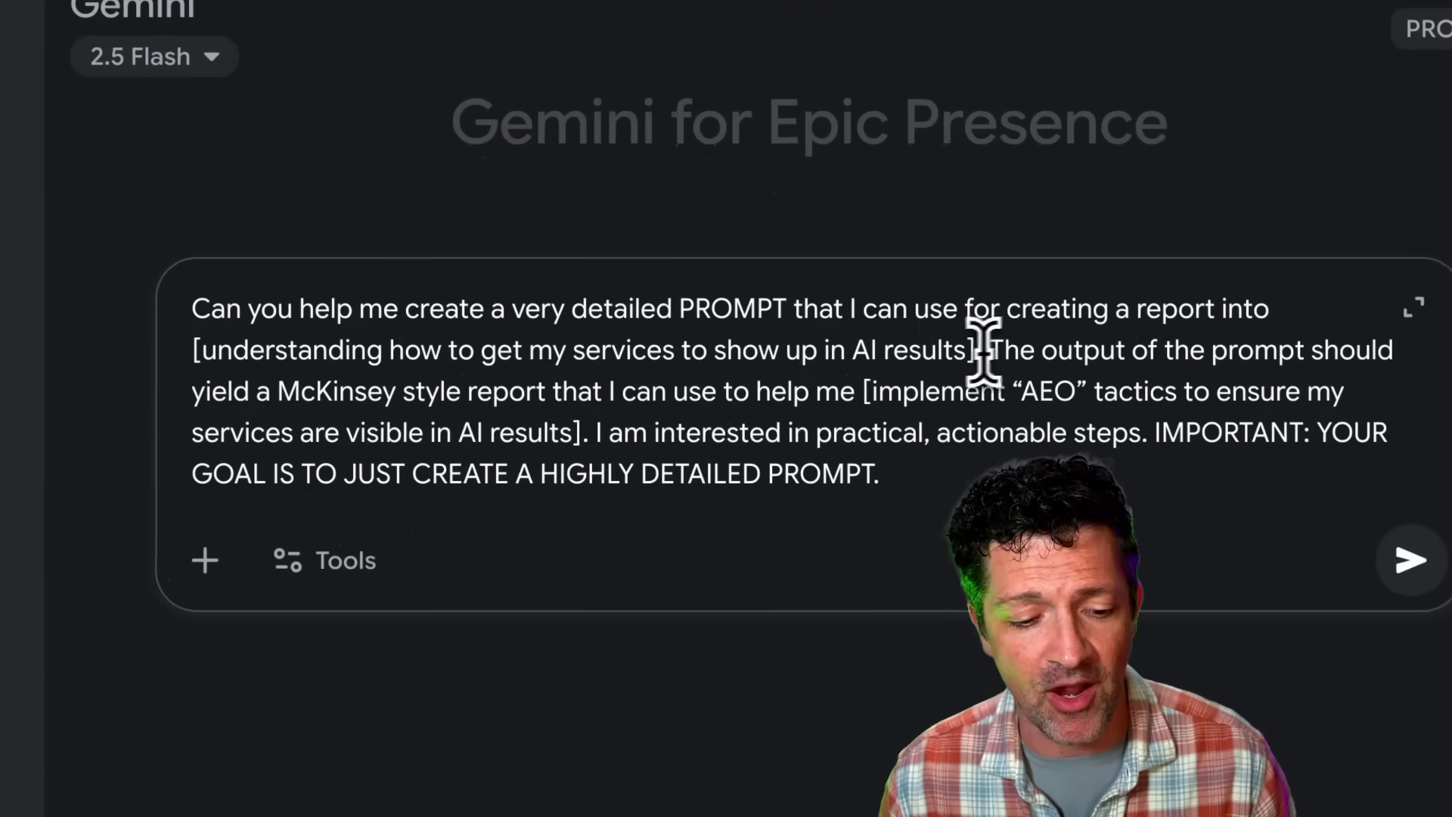
left_click_drag(278, 391, 648, 409)
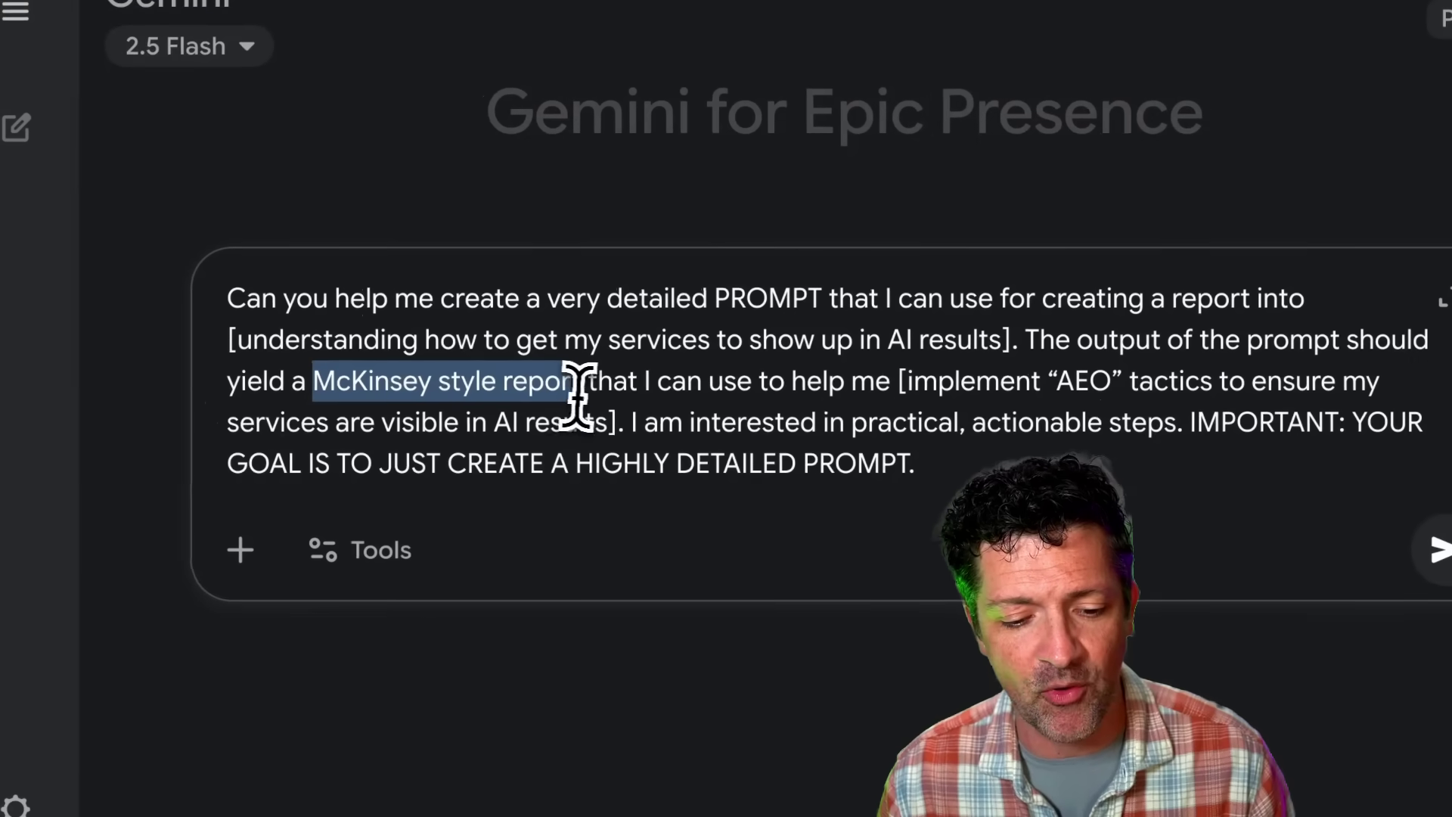
left_click(883, 393)
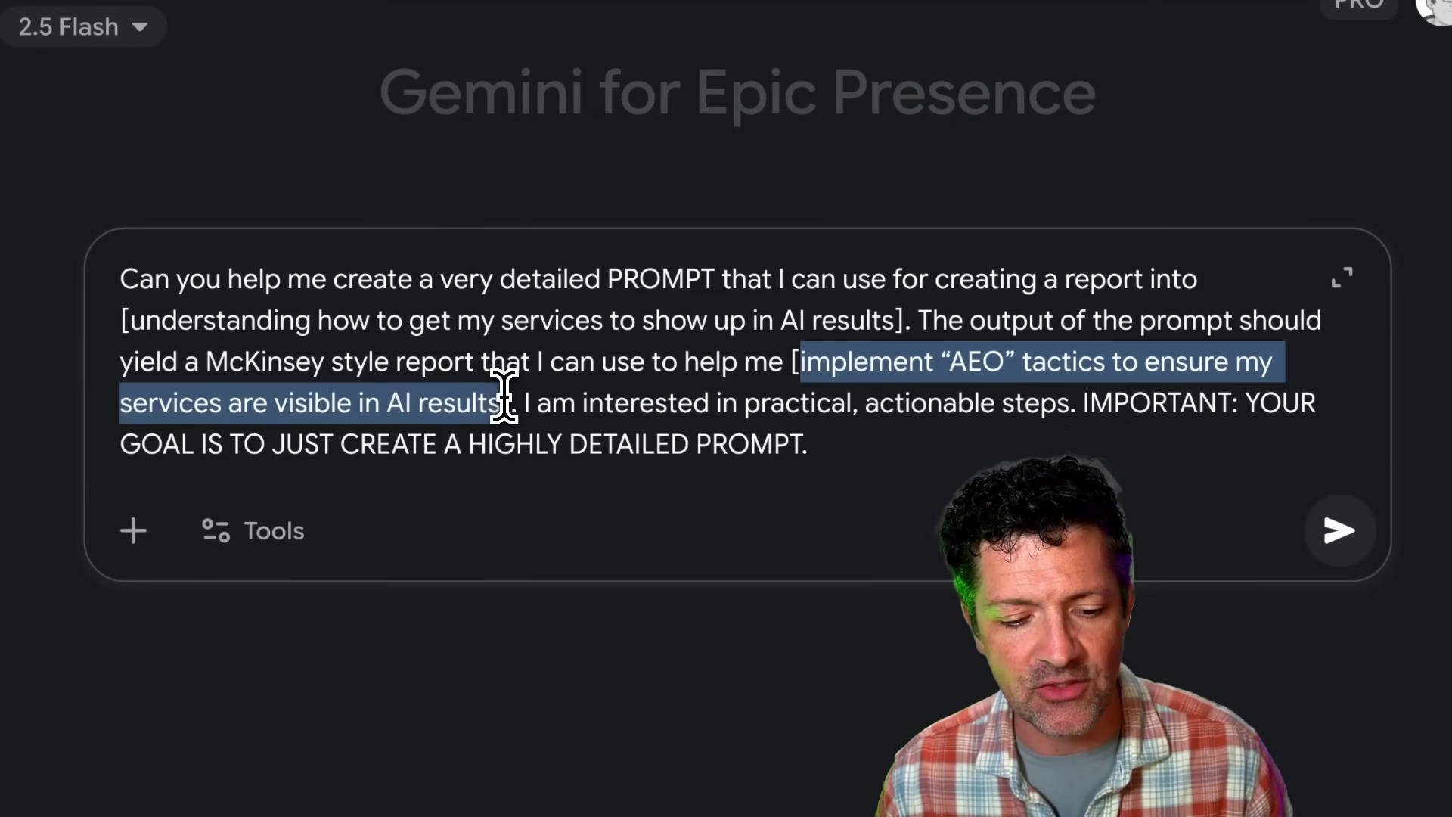
left_click(691, 406)
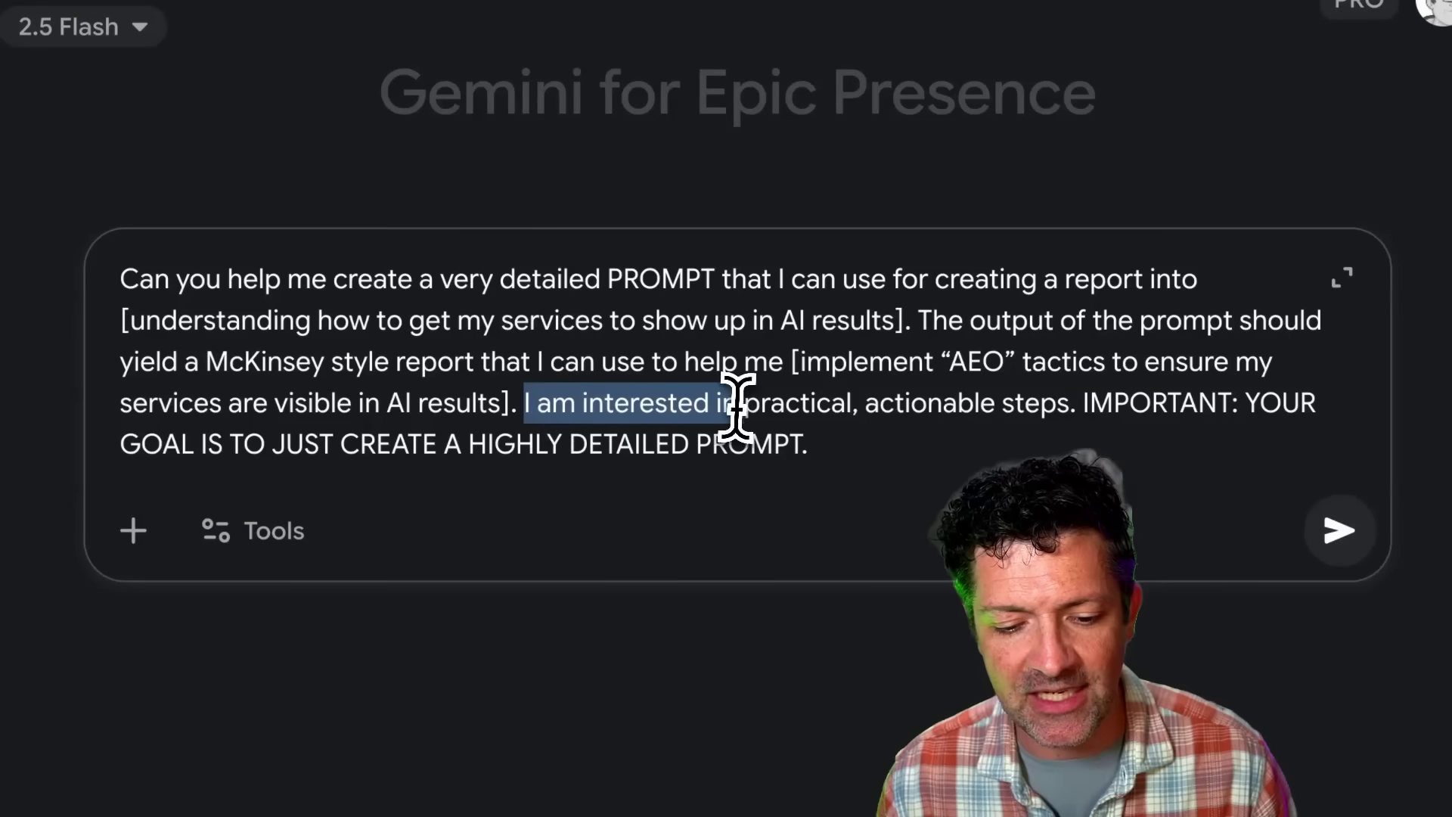
left_click_drag(1090, 412, 1086, 432)
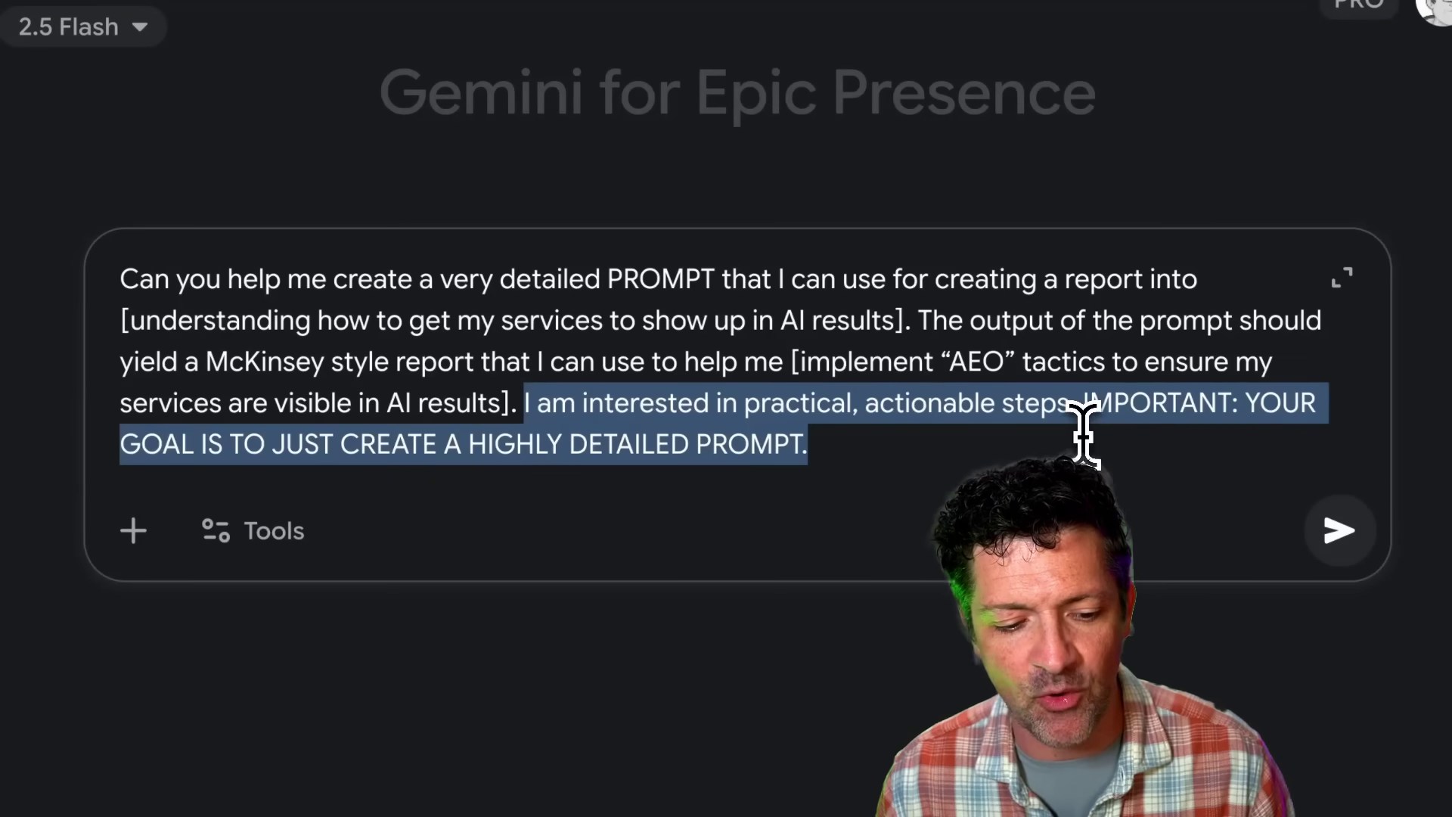
left_click(1084, 435)
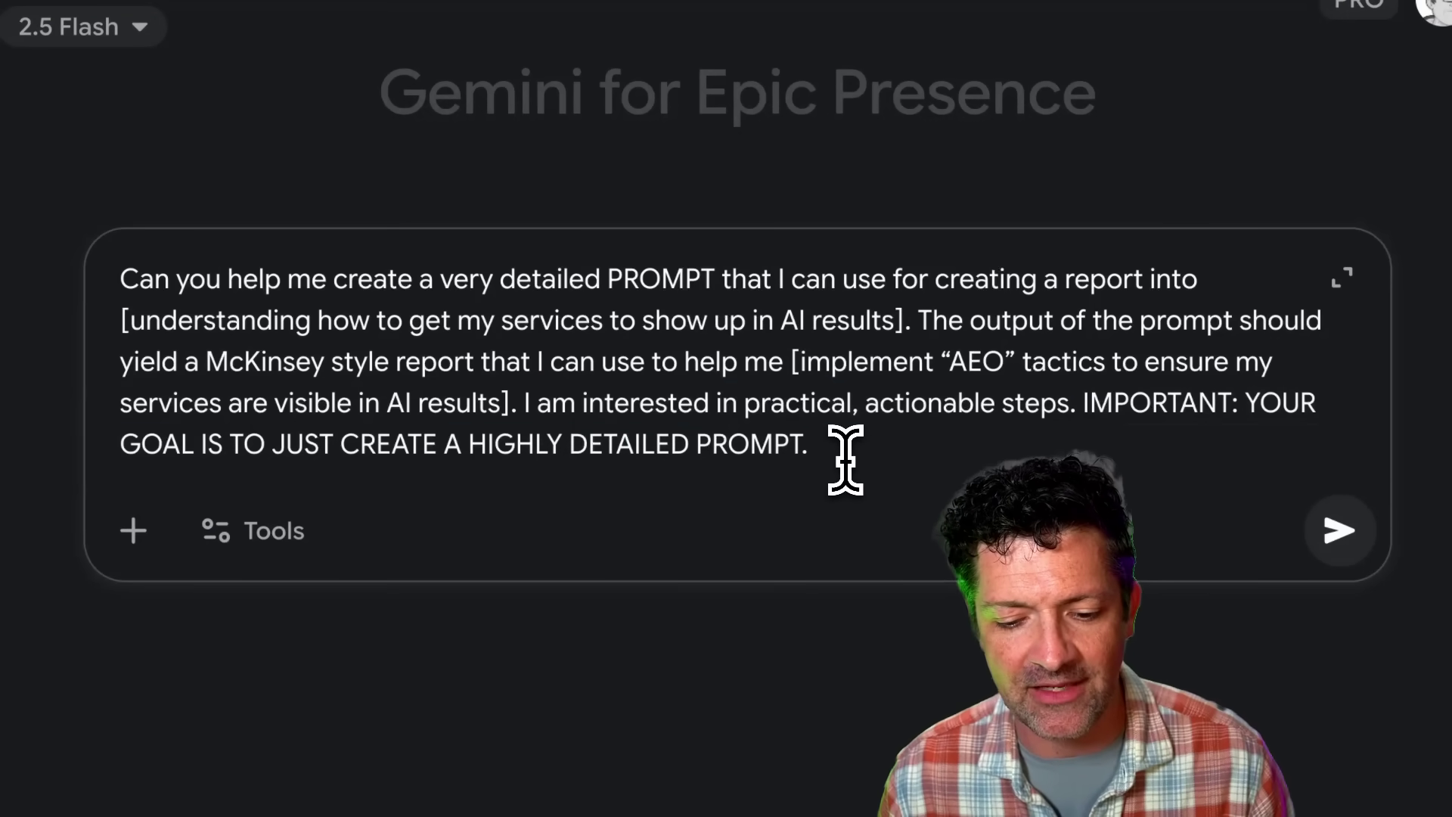
left_click(1339, 530)
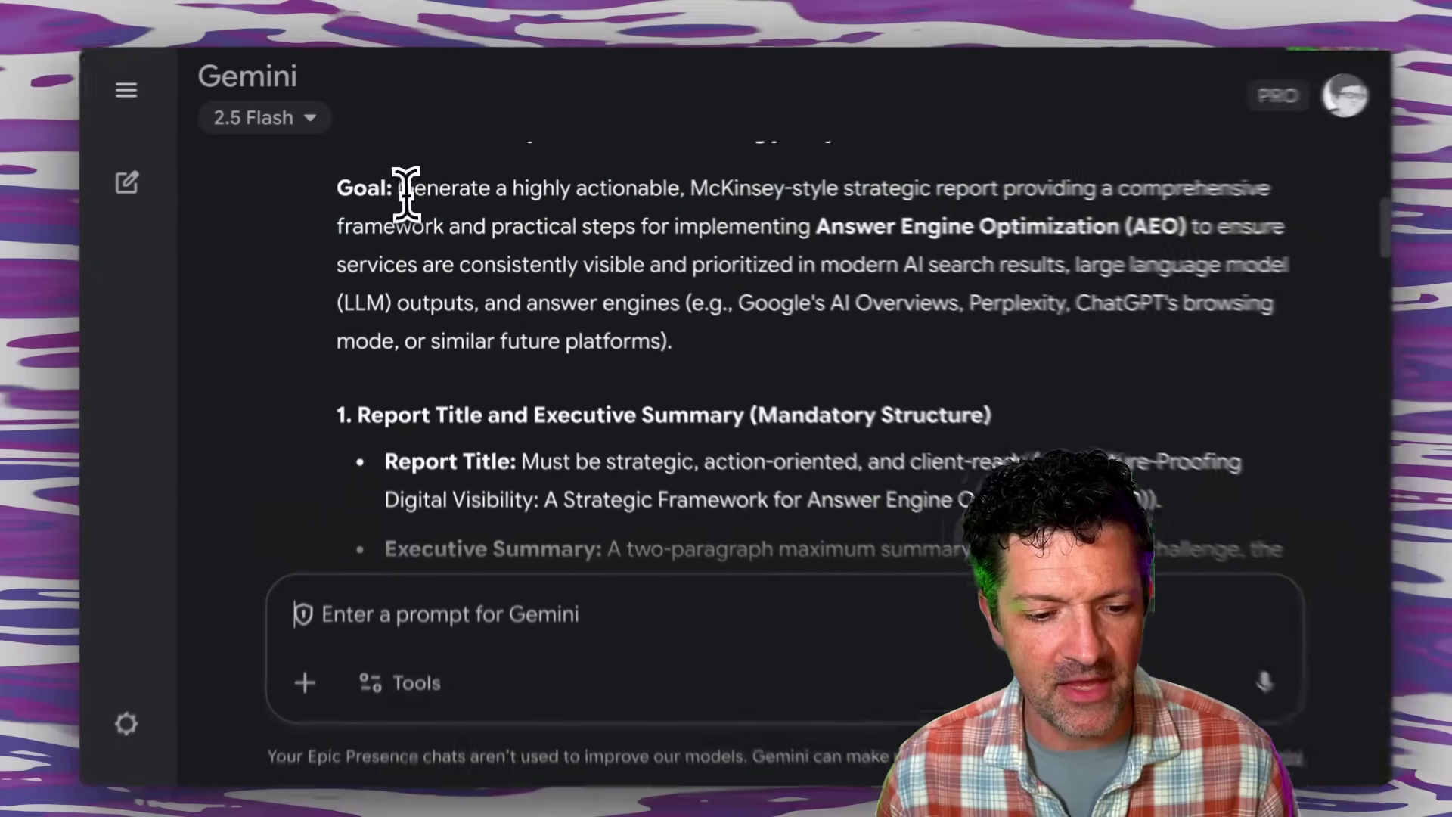
Copy Gemini's generated AEO report prompt from Goal to the end, then start a new chat.
left_click_drag(398, 188, 680, 342)
left_click_drag(749, 439, 746, 446)
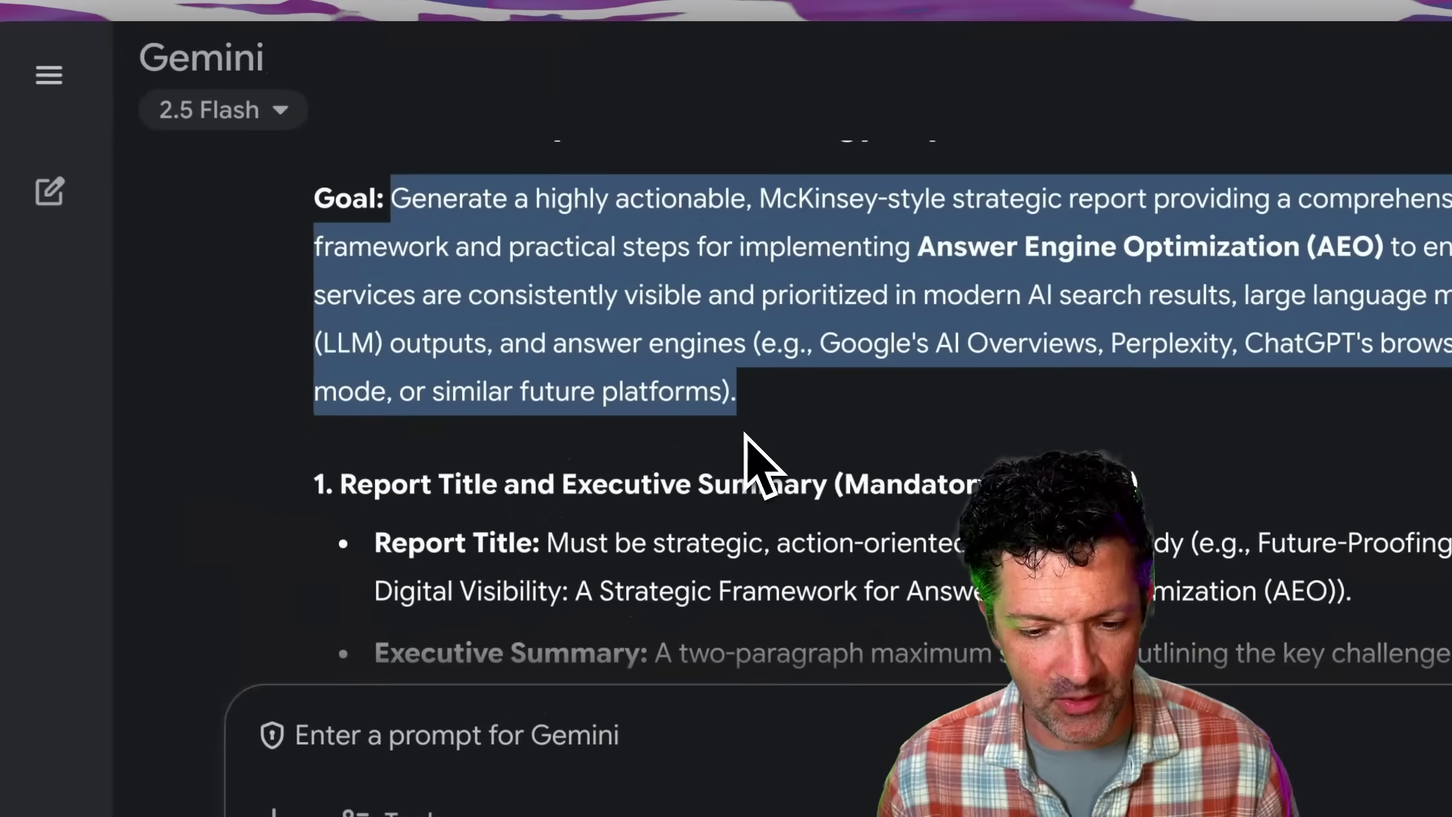
scroll(746, 450, "down", 3)
scroll(746, 438, "down", 10)
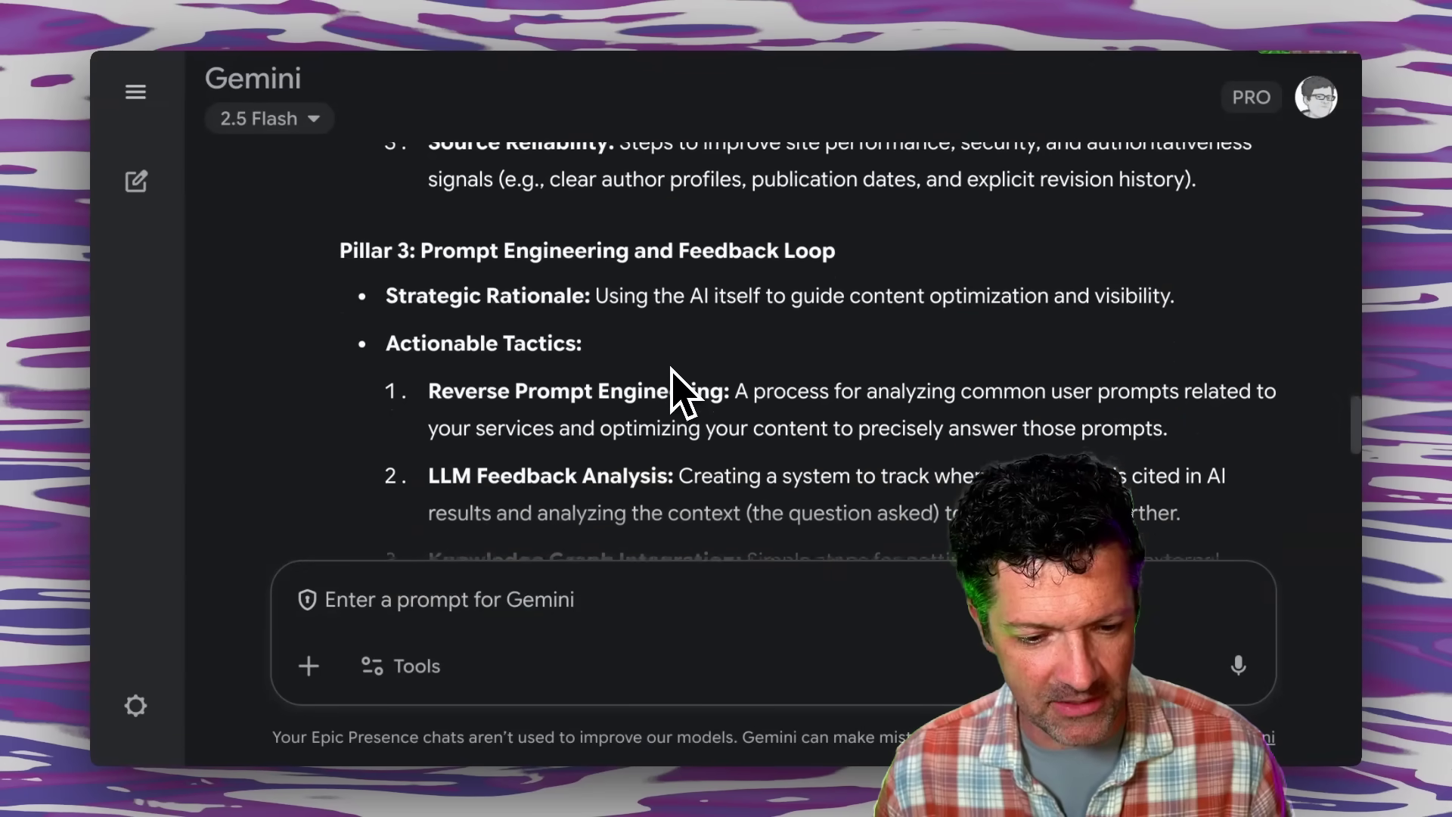
scroll(685, 389, "down", 10)
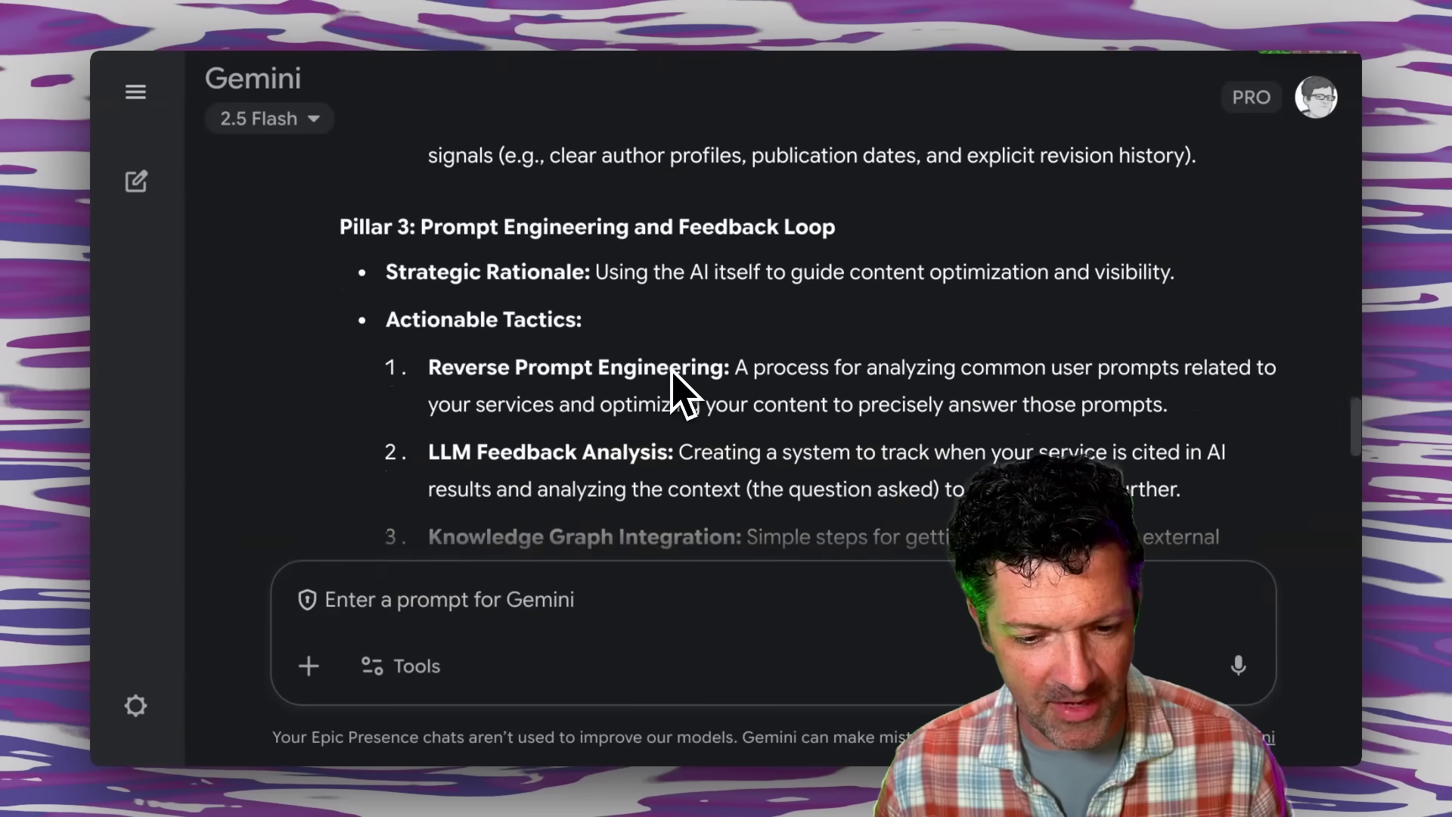
scroll(685, 390, "down", 5)
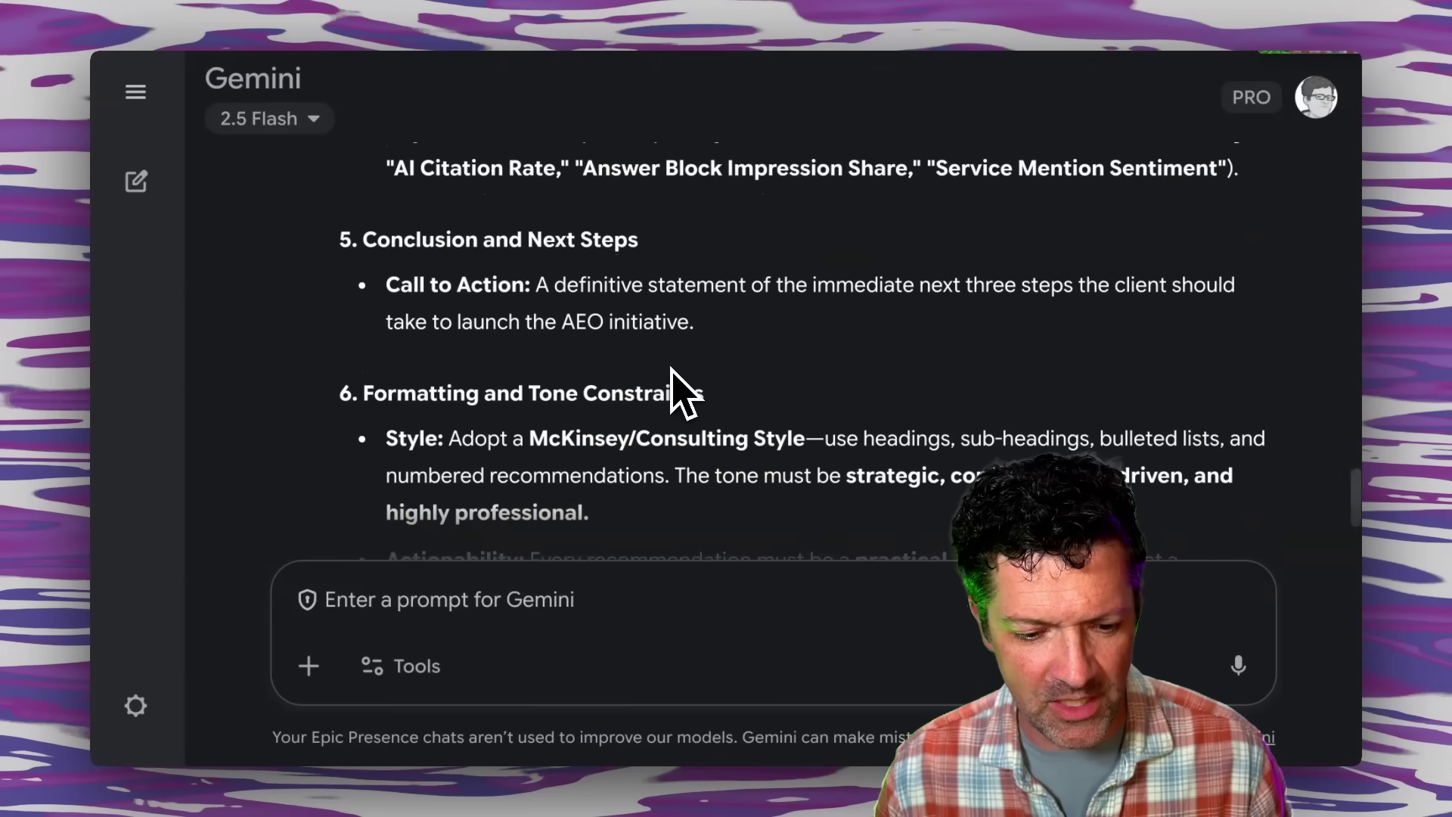
left_click(810, 430, "shift")
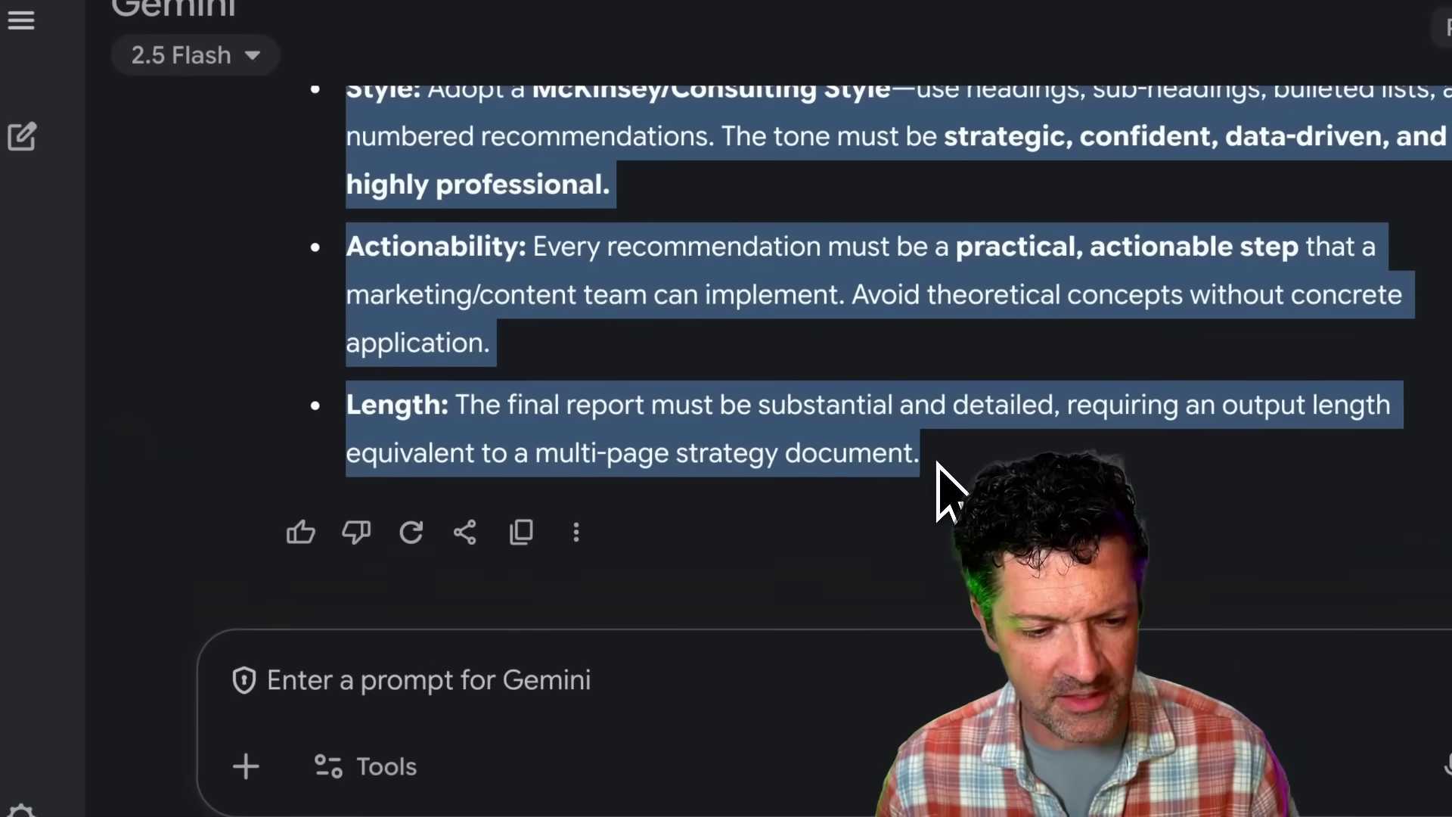
left_click(22, 136)
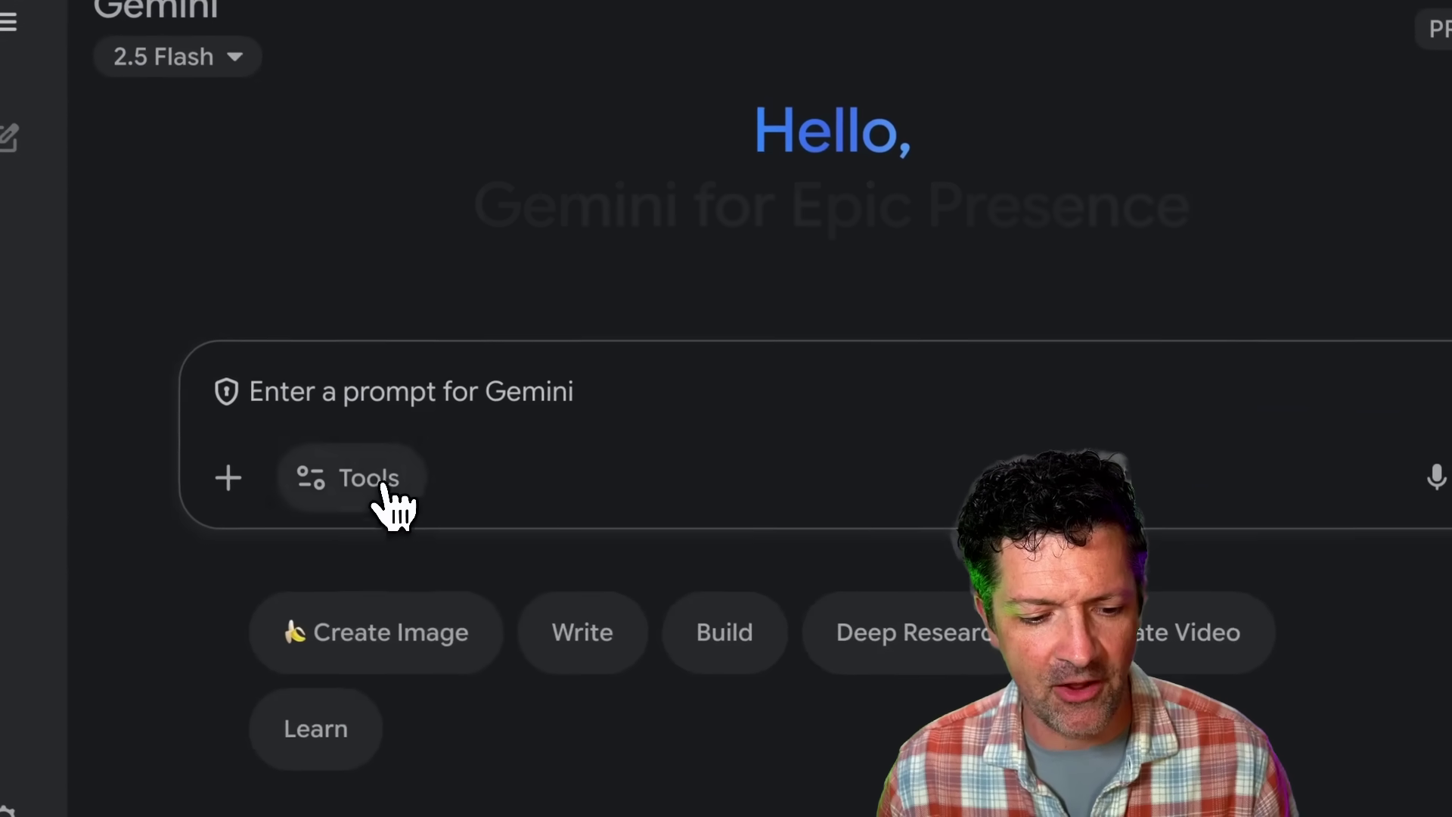
Run a Deep Research request with the pasted McKinsey-style AEO report prompt.
left_click(382, 488)
left_click(412, 564)
key("ctrl+v")
key("Return")
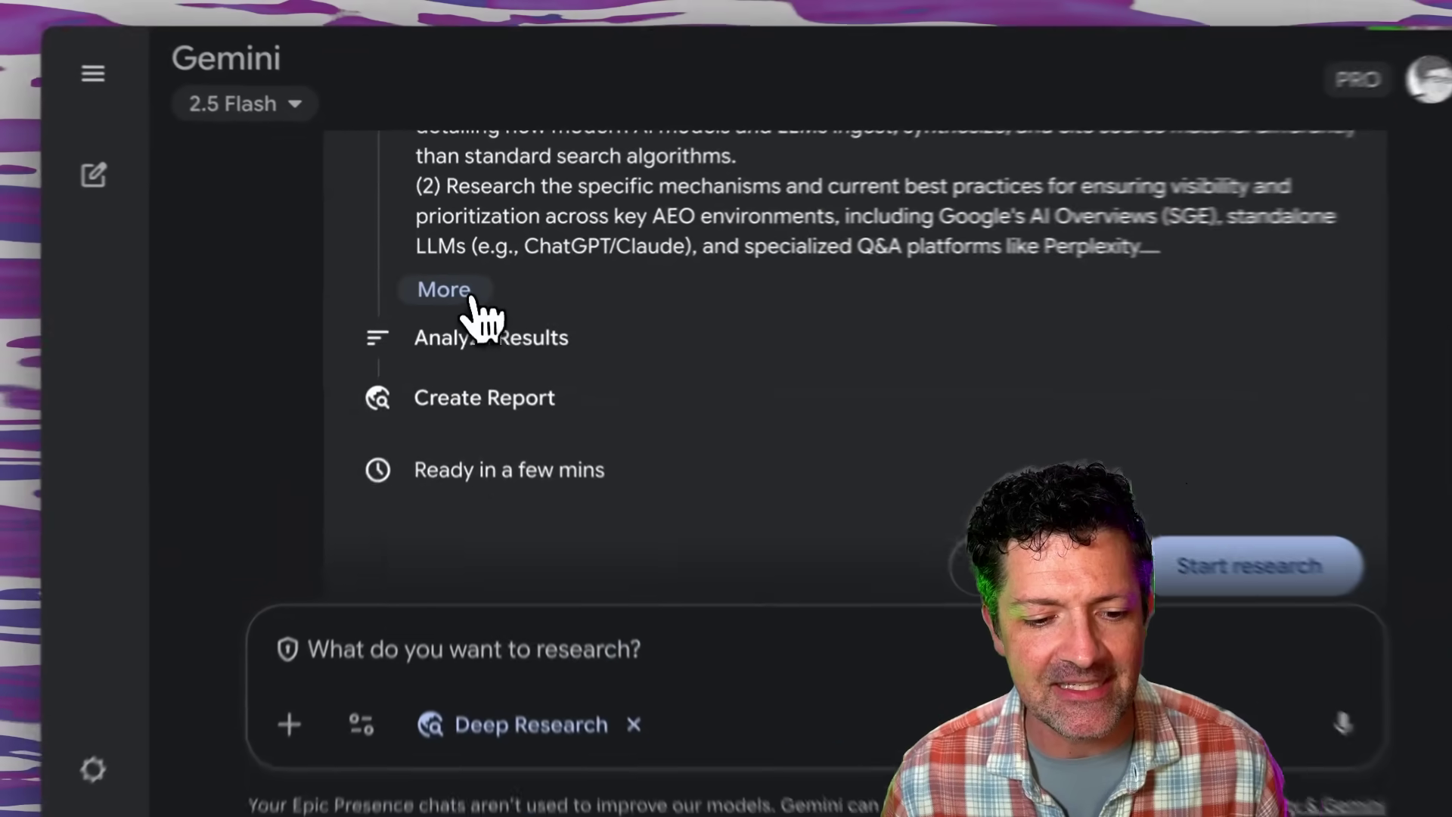
Expand the Deep Research plan to show every step and read through the first step.
left_click(458, 284)
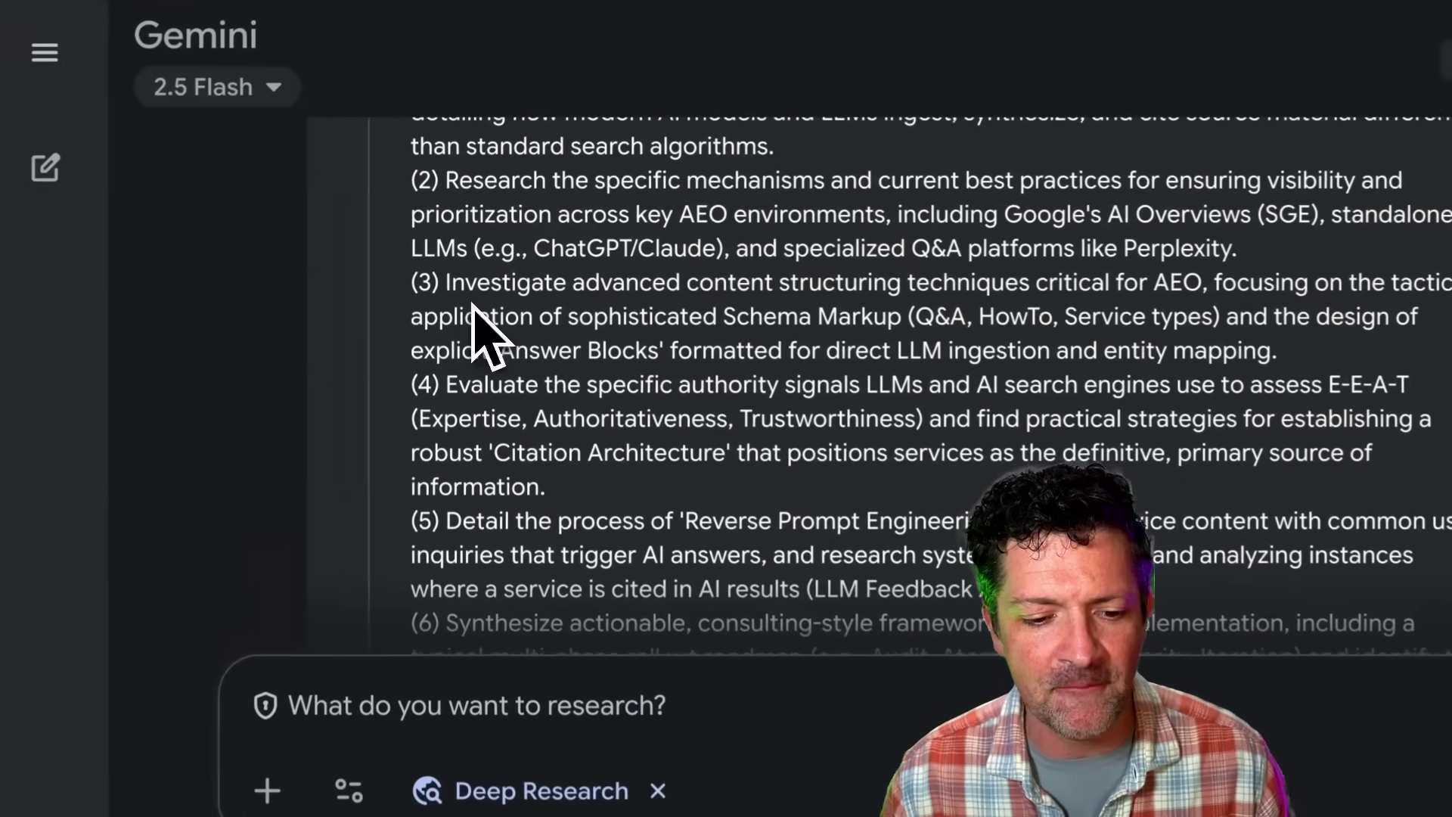
scroll(704, 408, "up", 2)
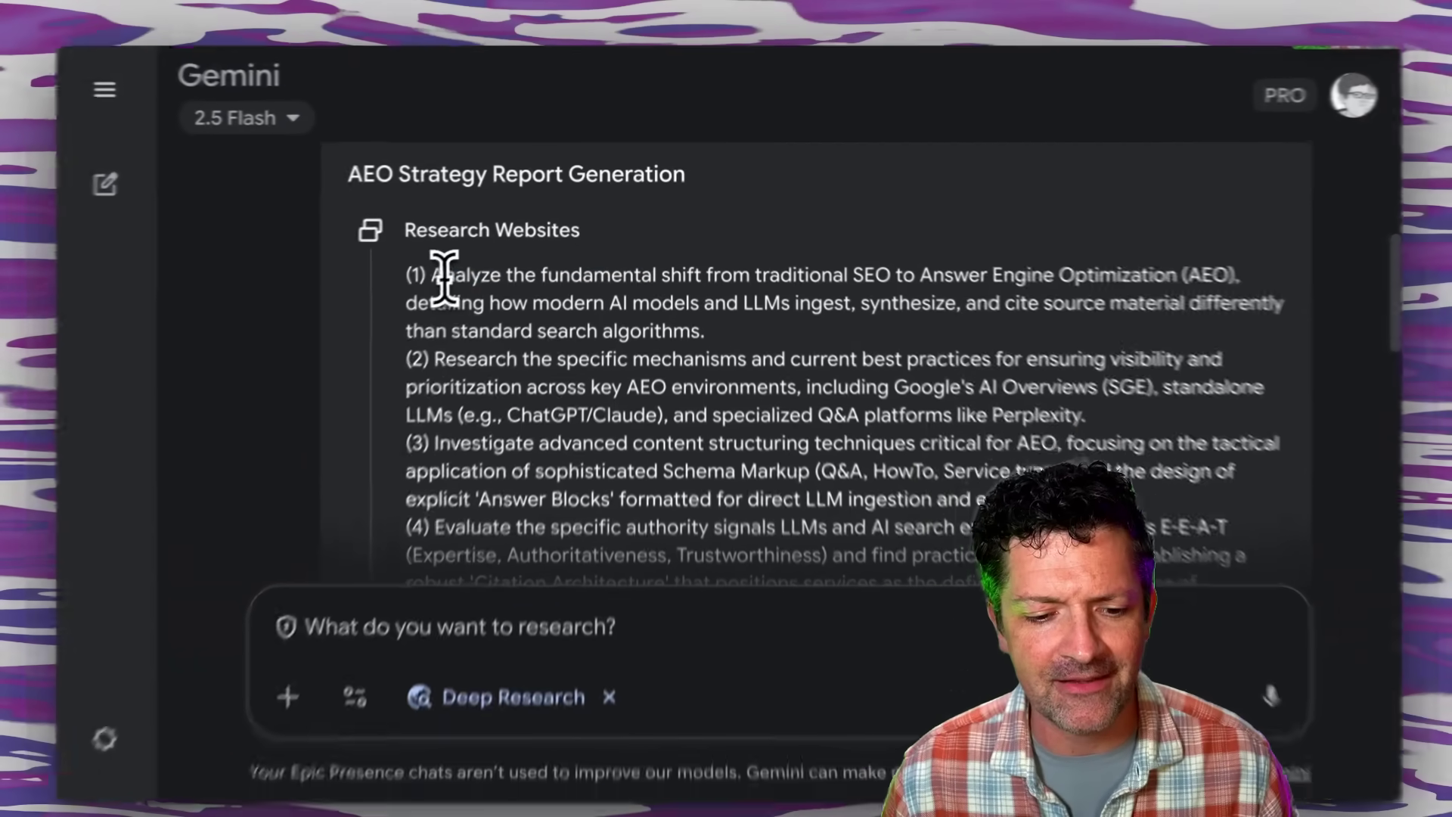
left_click_drag(445, 268, 918, 274)
left_click_drag(1000, 318, 1198, 305)
left_click(1199, 305)
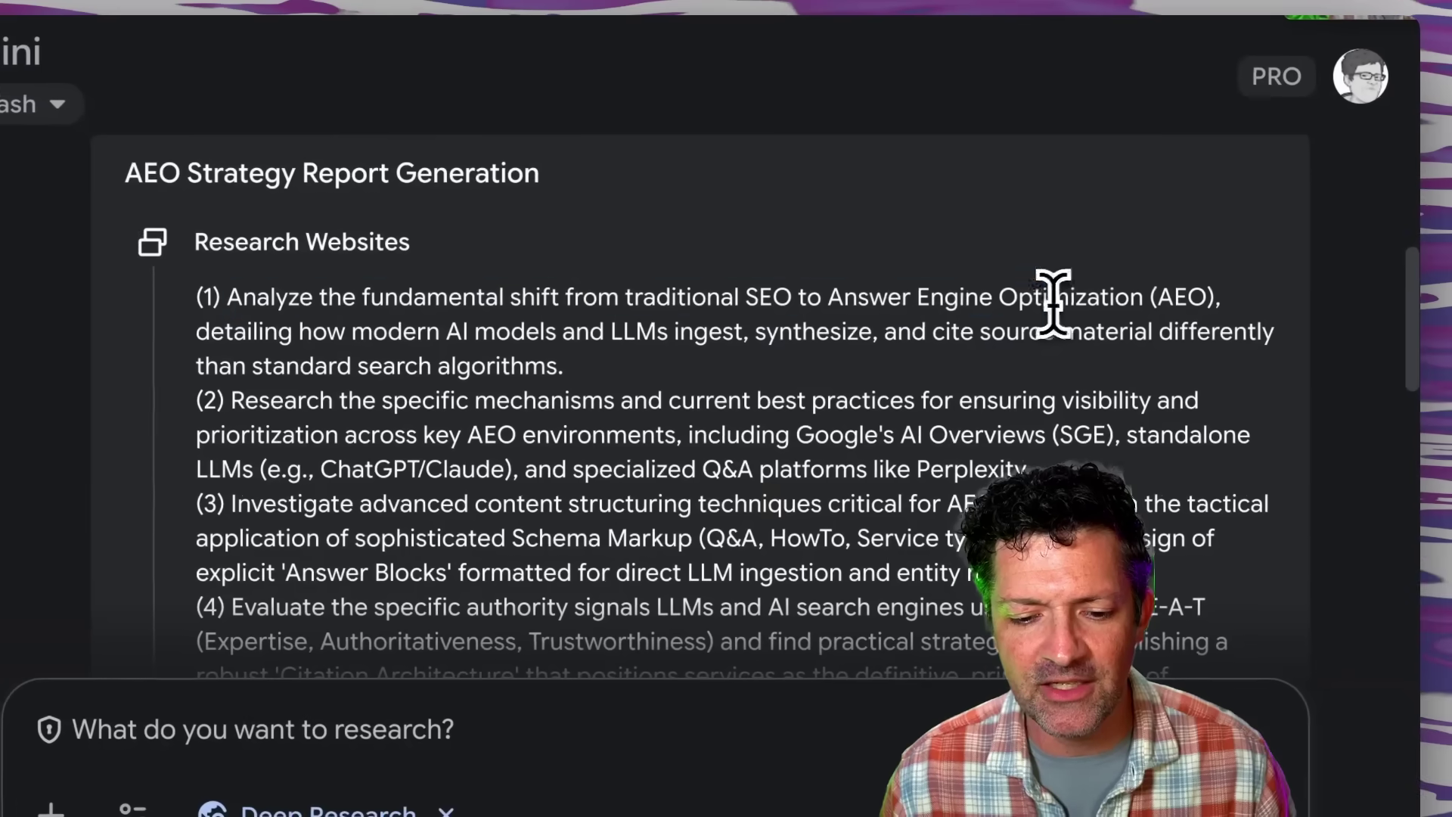
scroll(932, 329, "down", 1)
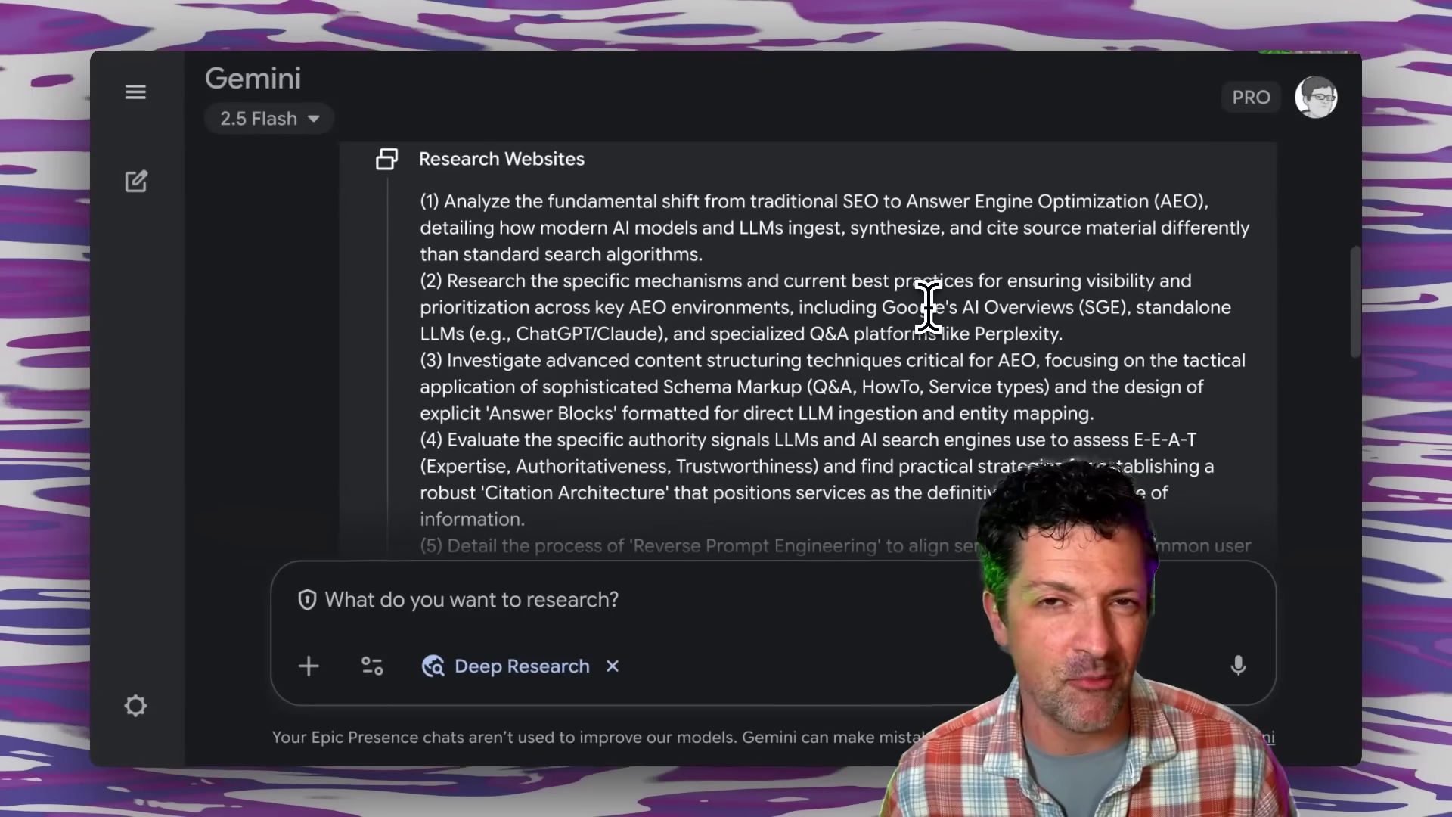
scroll(929, 307, "up", 1)
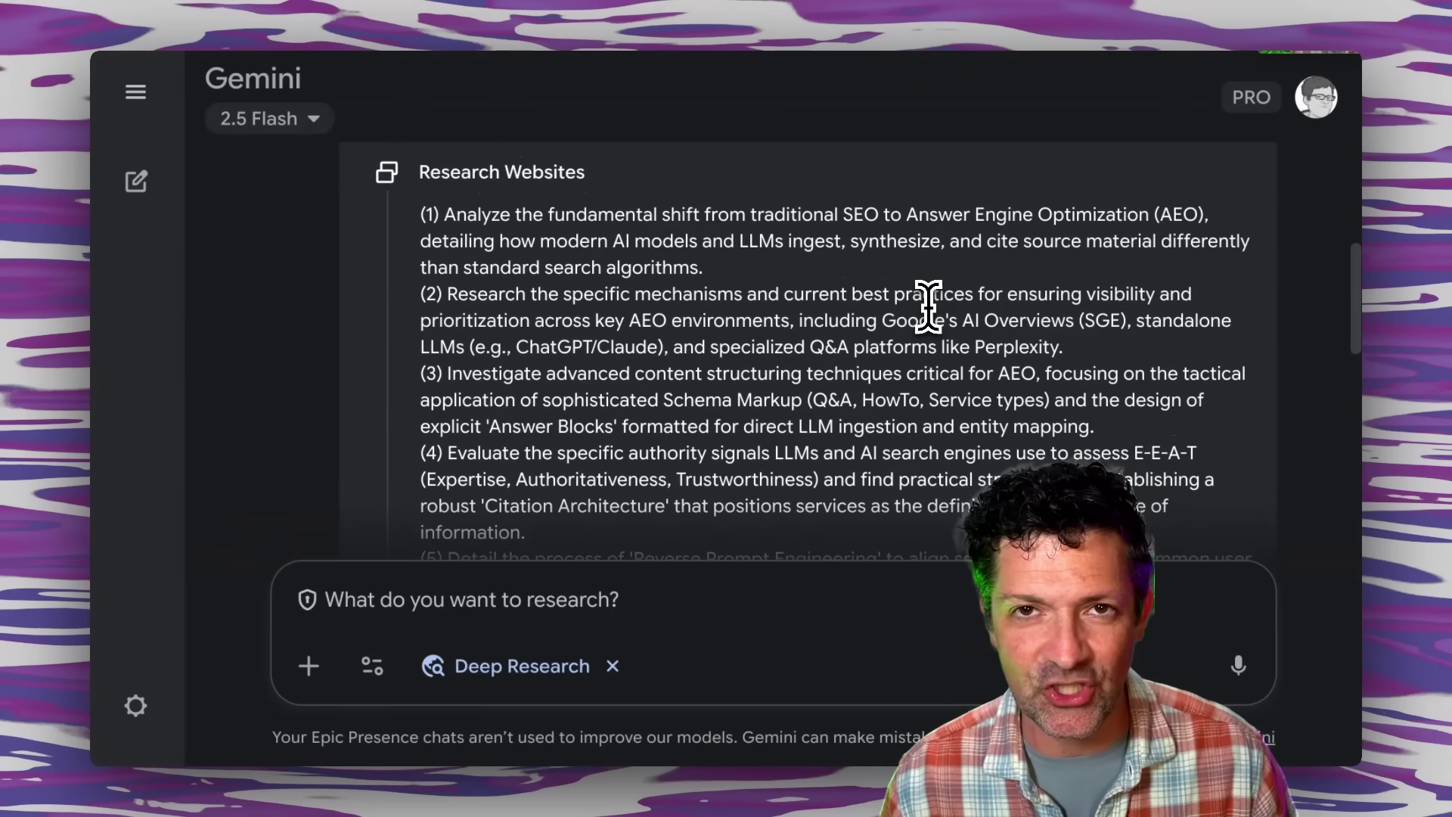
scroll(929, 306, "up", 1)
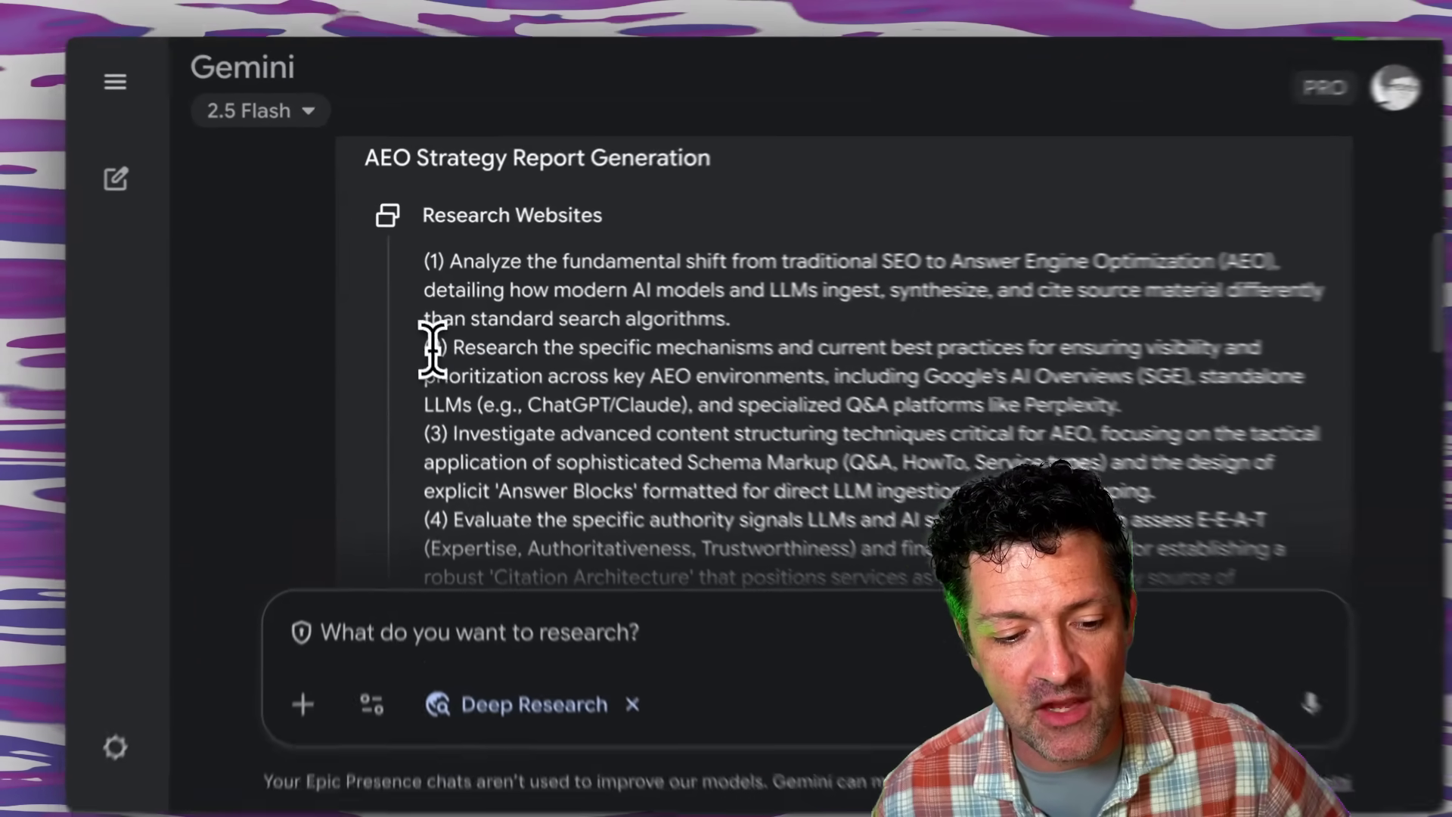
Review research steps (1) and (2), then scroll down to the finished AEO report.
left_click_drag(429, 337, 545, 339)
left_click(595, 381)
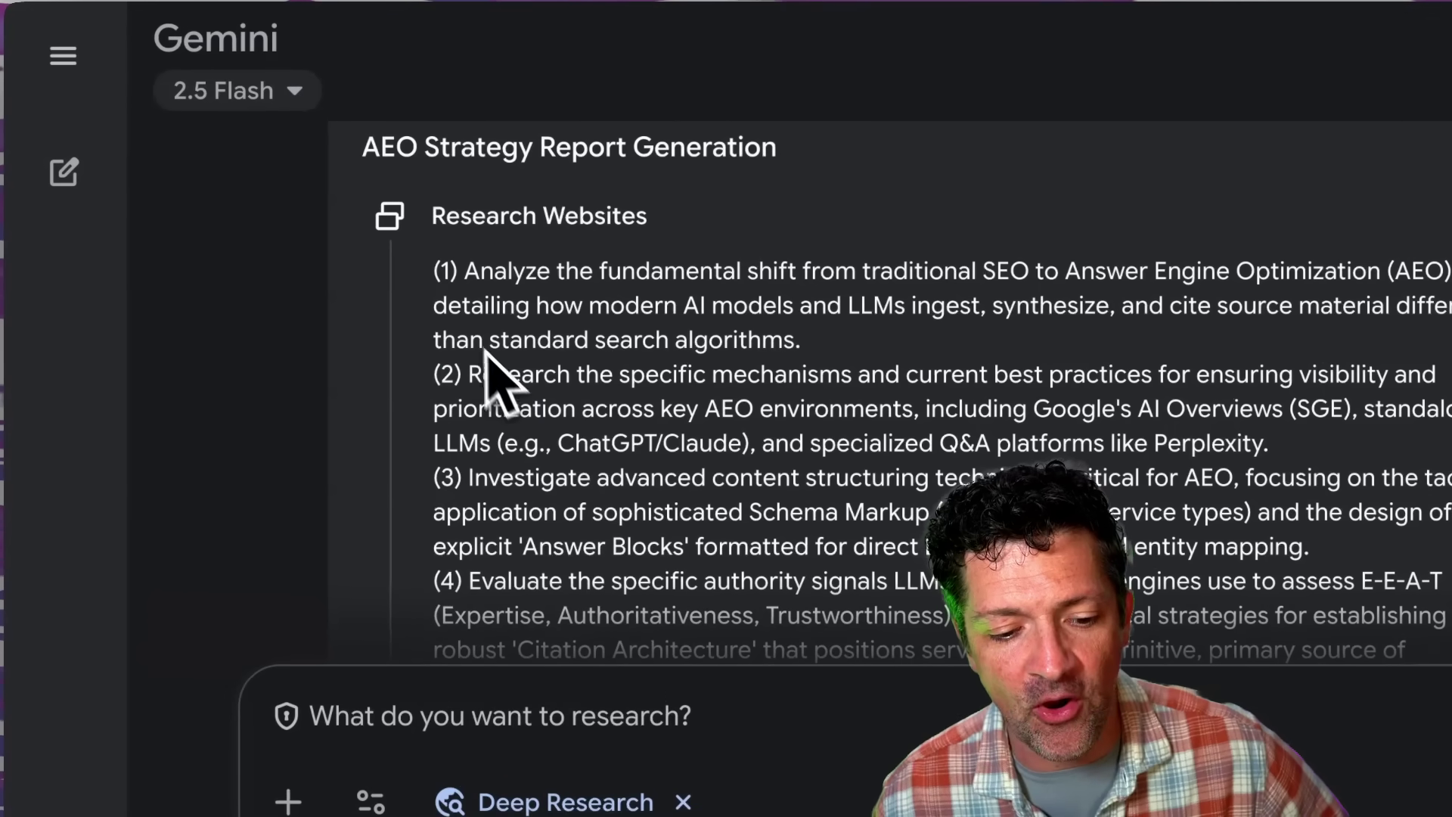
left_click_drag(435, 280, 600, 296)
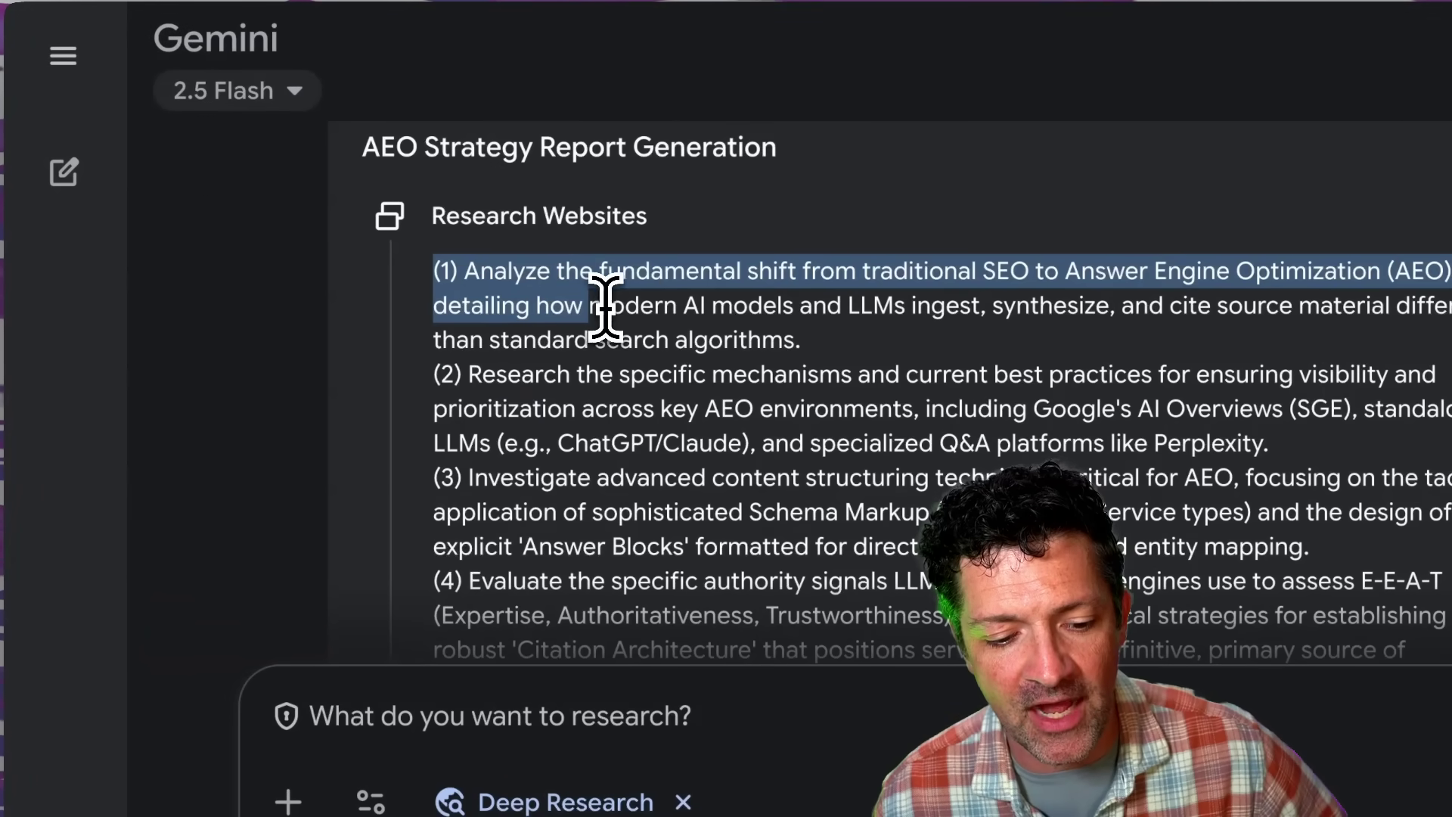
scroll(649, 348, "down", 1)
left_click(443, 277)
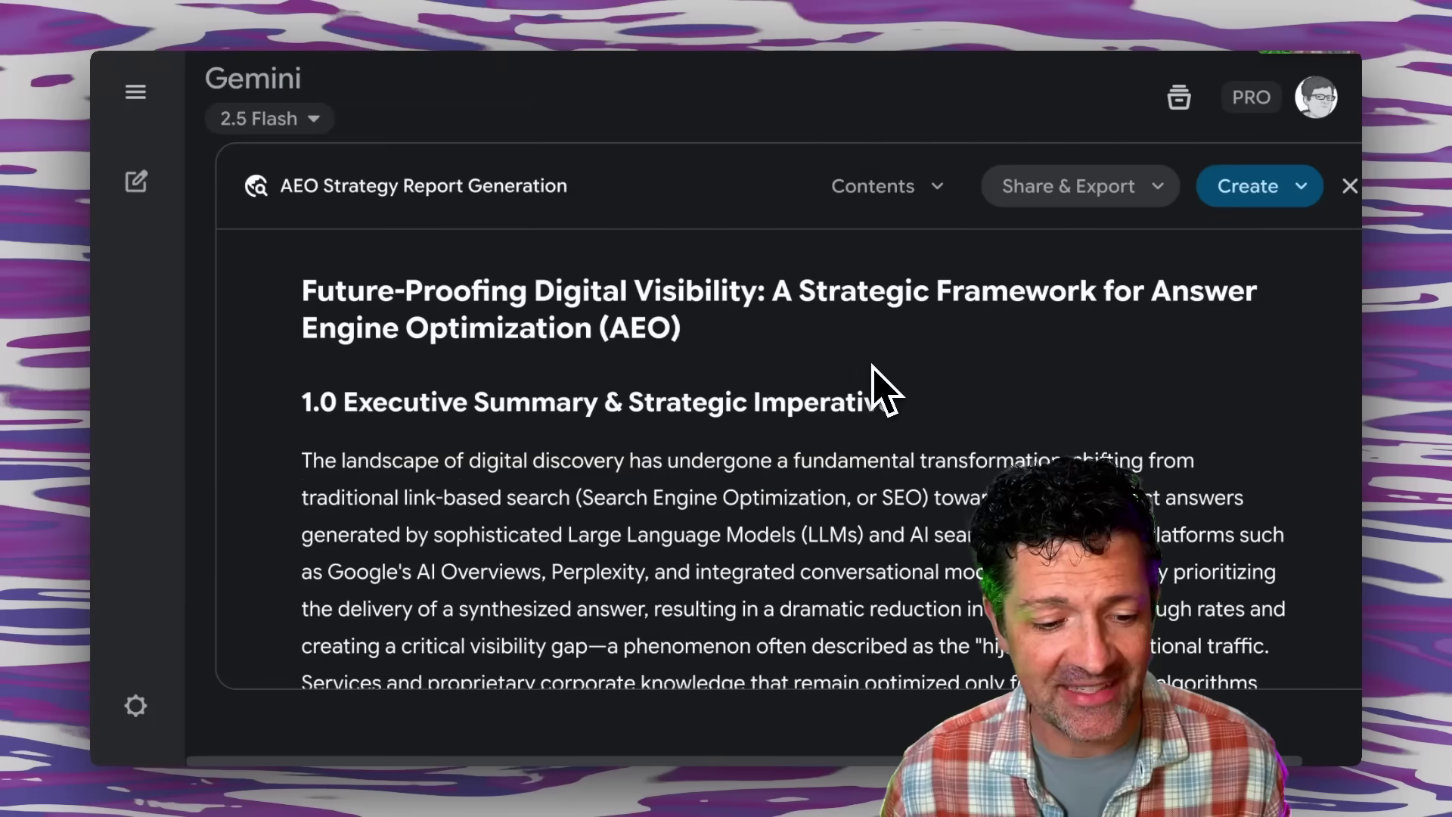
scroll(874, 371, "down", 5)
scroll(874, 371, "down", 6)
Export the finished 'Future-Proofing Digital Visibility' report to a new Google Doc via Share & Export.
scroll(874, 371, "down", 8)
scroll(874, 370, "down", 8)
scroll(874, 371, "down", 20)
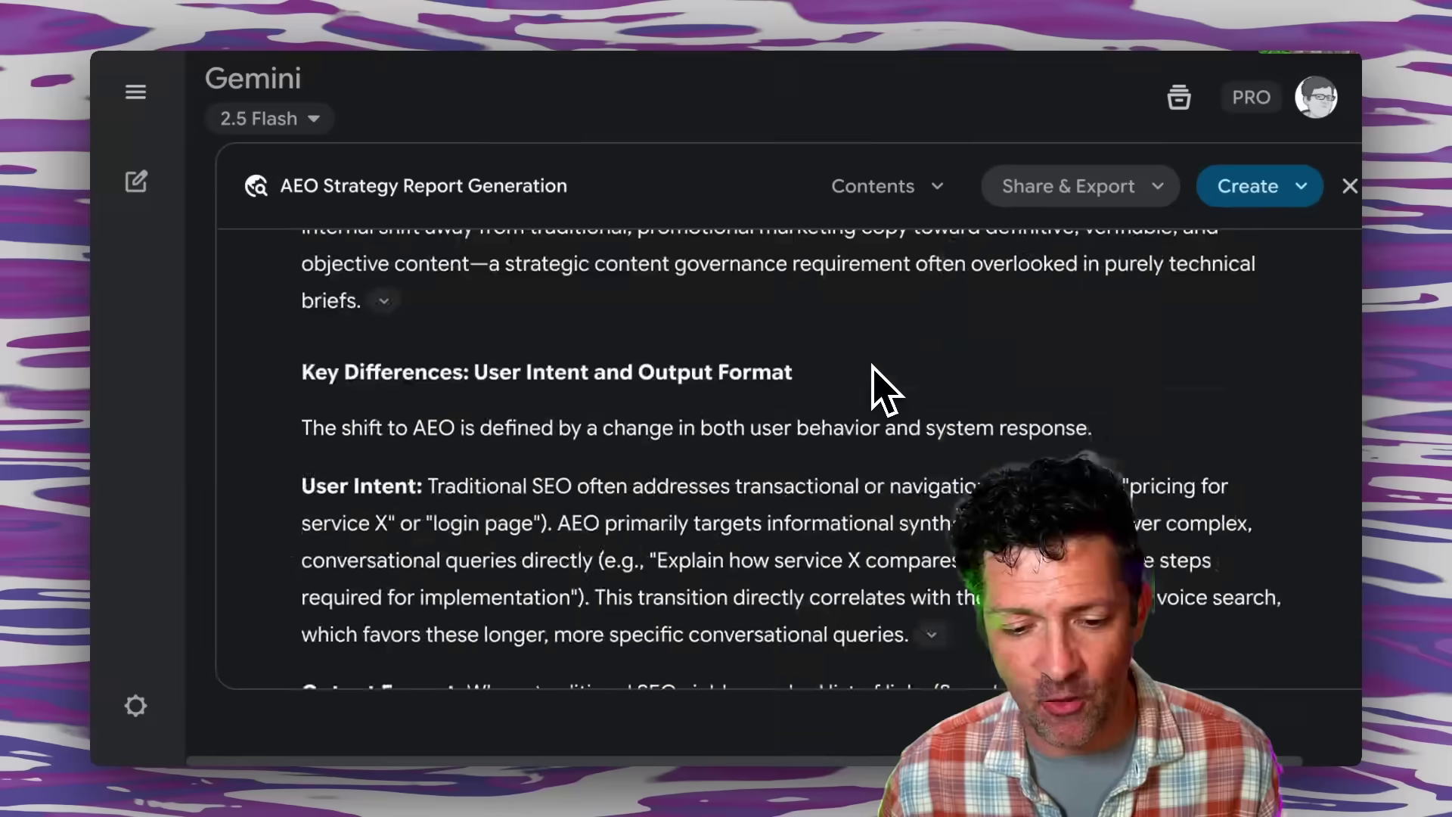
scroll(874, 371, "down", 20)
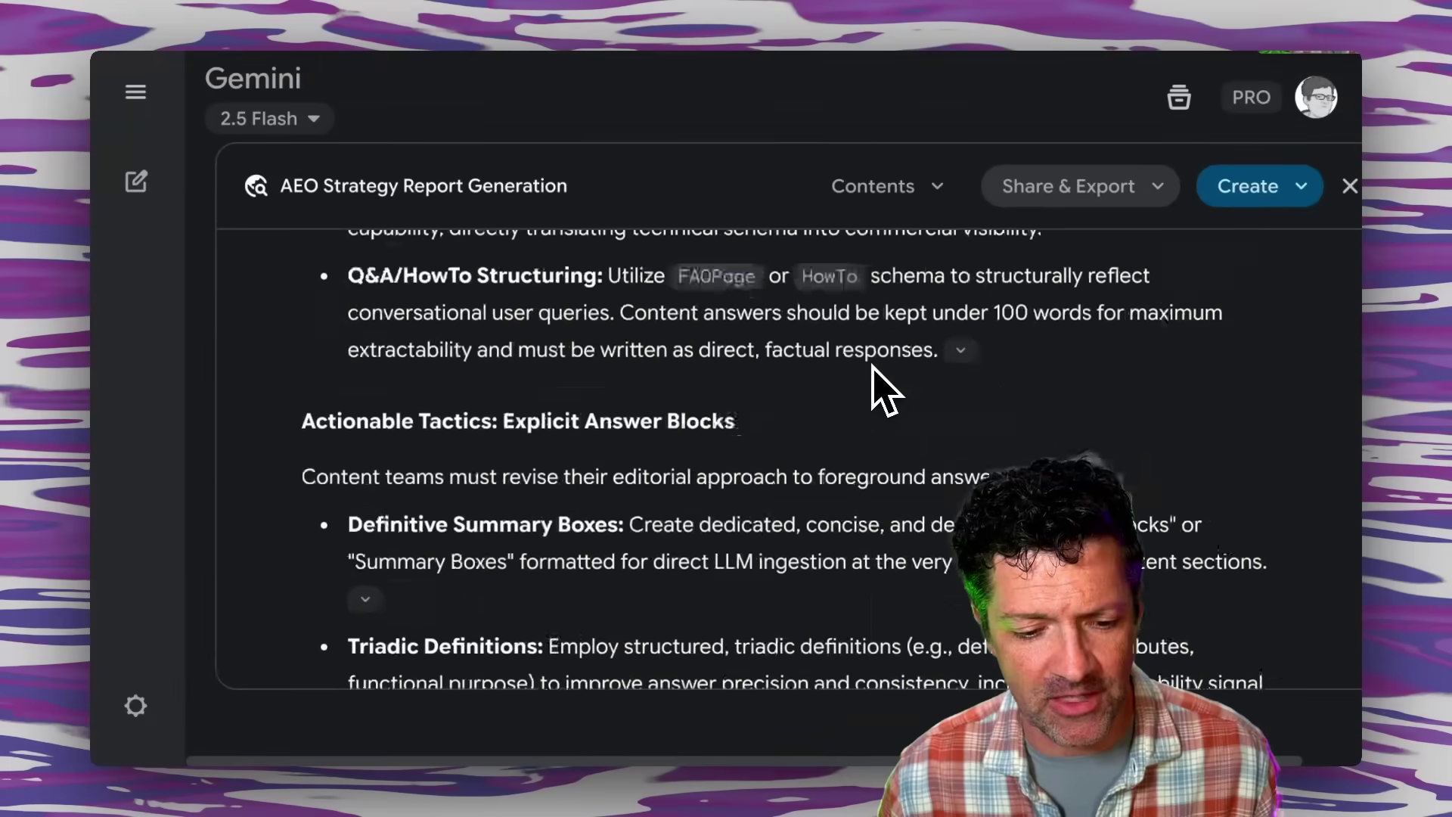
scroll(874, 371, "down", 20)
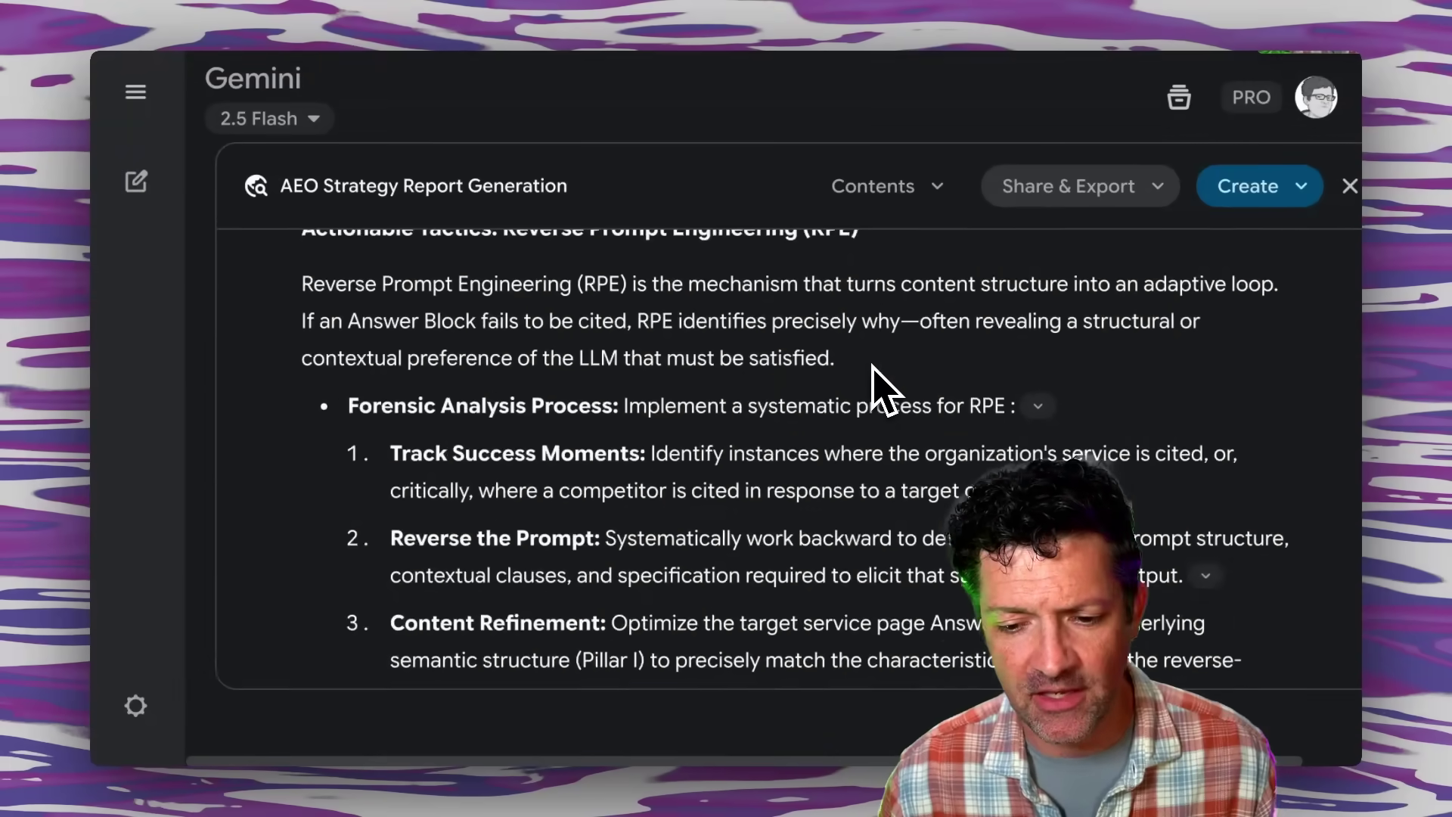
scroll(878, 371, "down", 8)
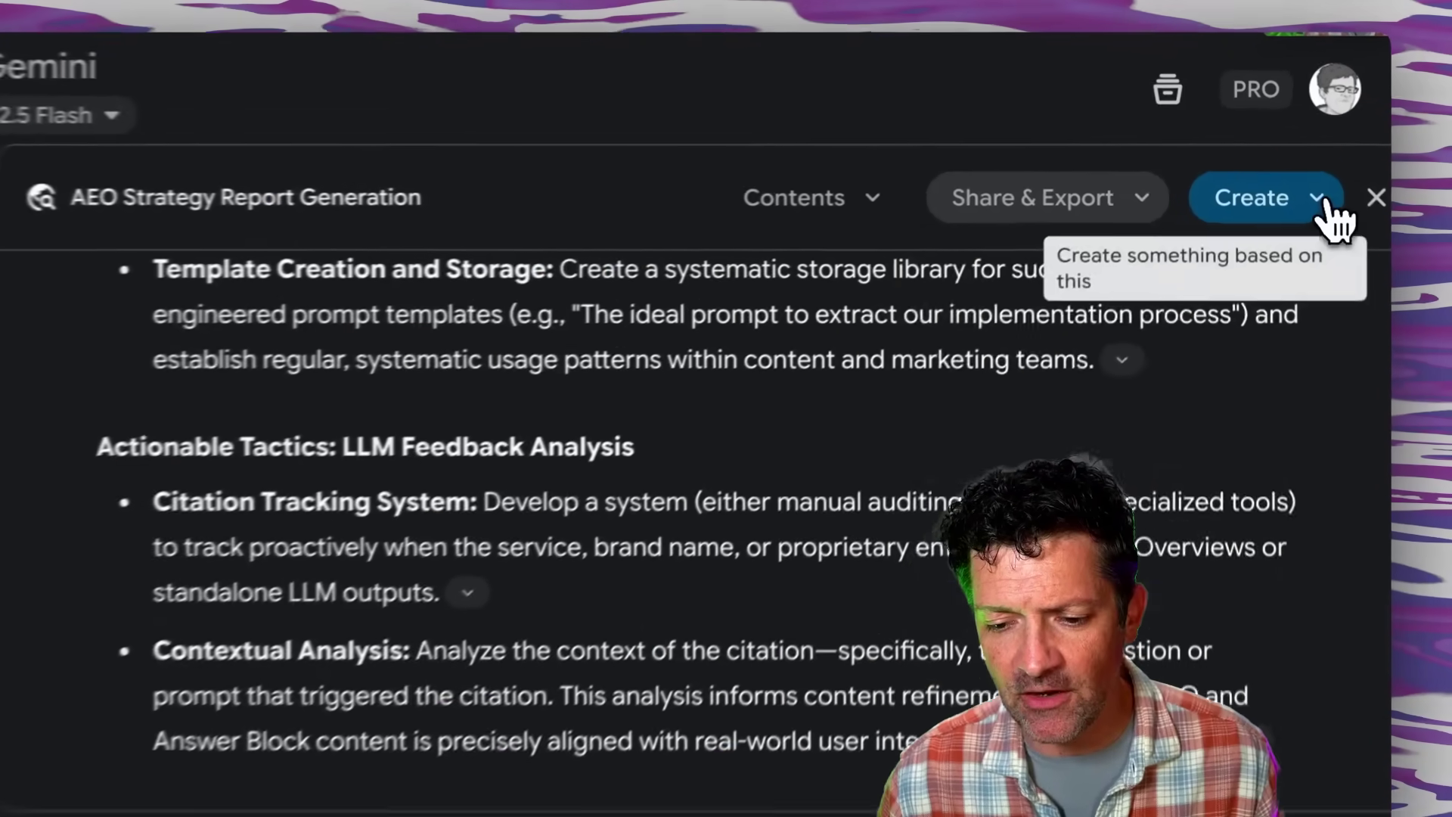
left_click(1315, 191)
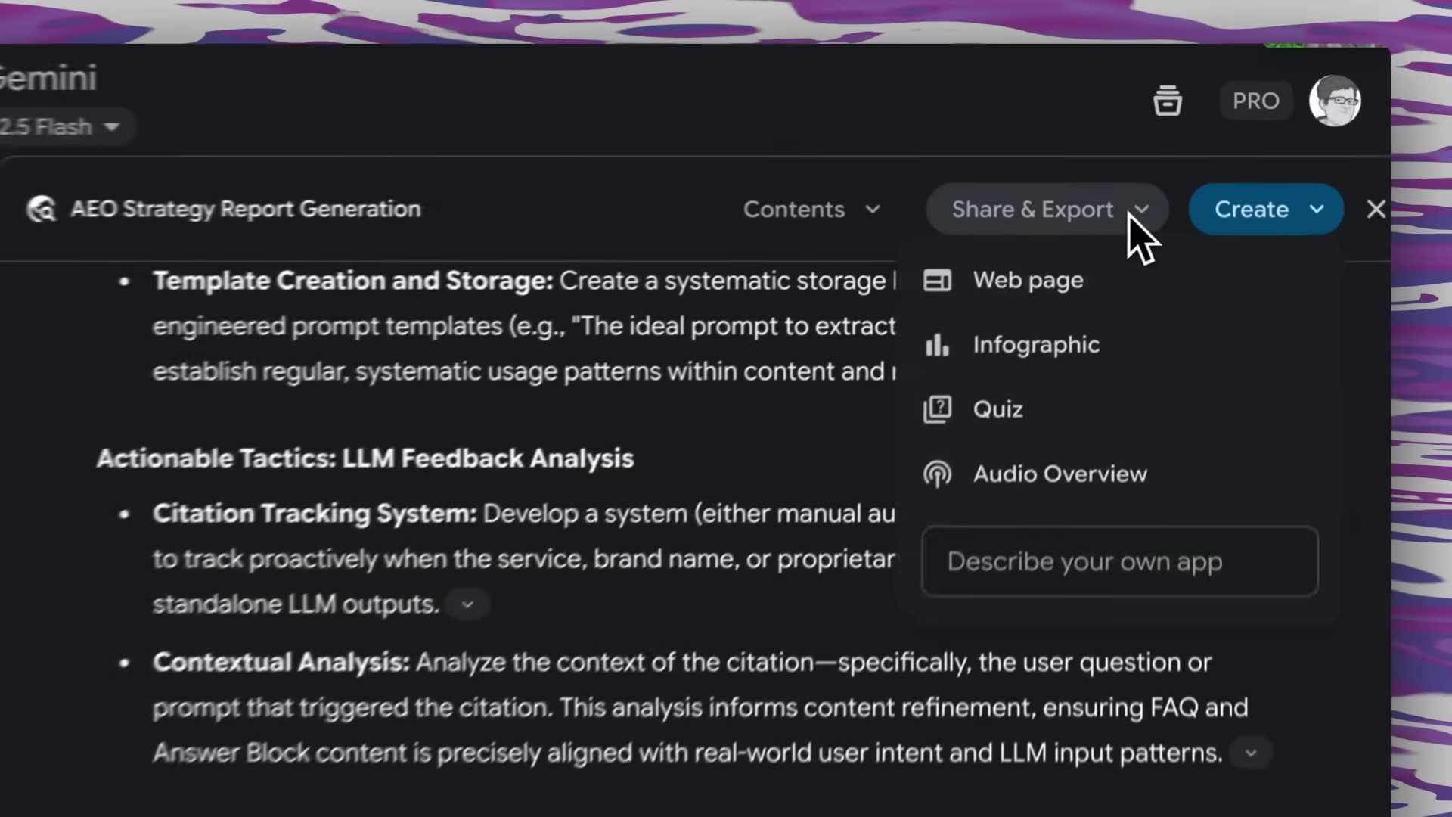
left_click(1135, 212)
left_click(1135, 212)
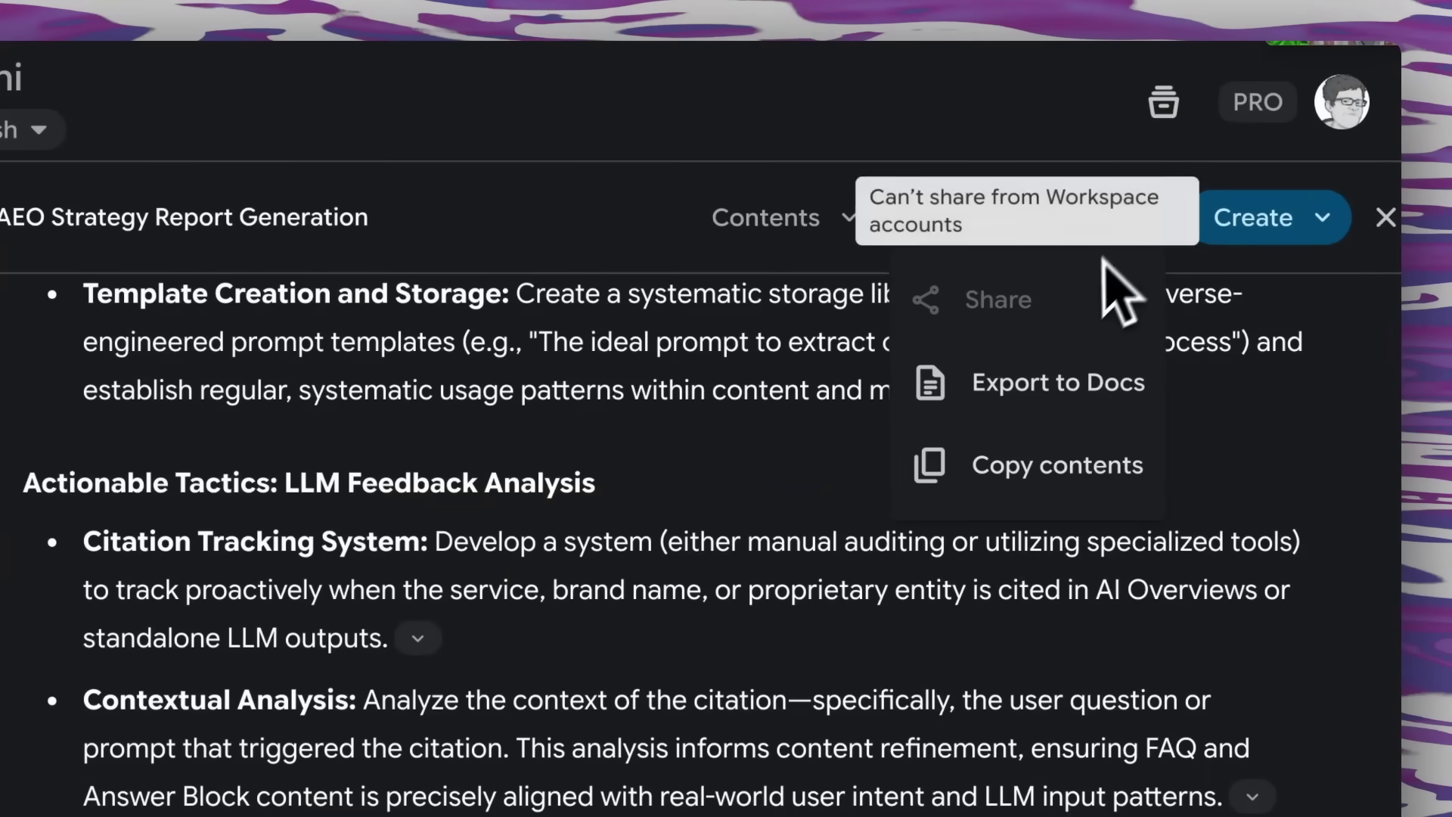
left_click(1060, 390)
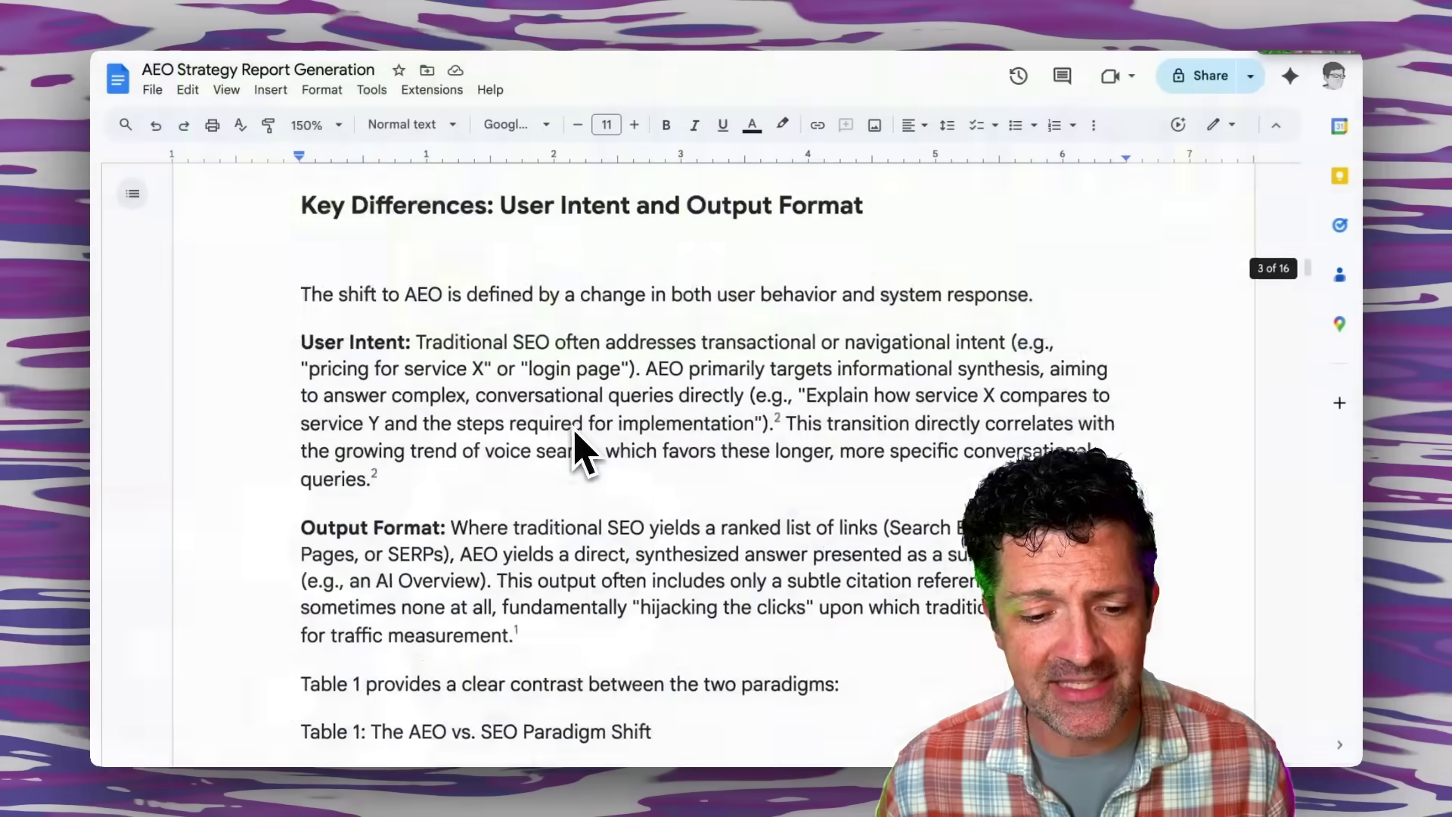
Scroll through the exported 16-page AEO report in Google Docs.
scroll(572, 450, "down", 20)
scroll(582, 452, "down", 20)
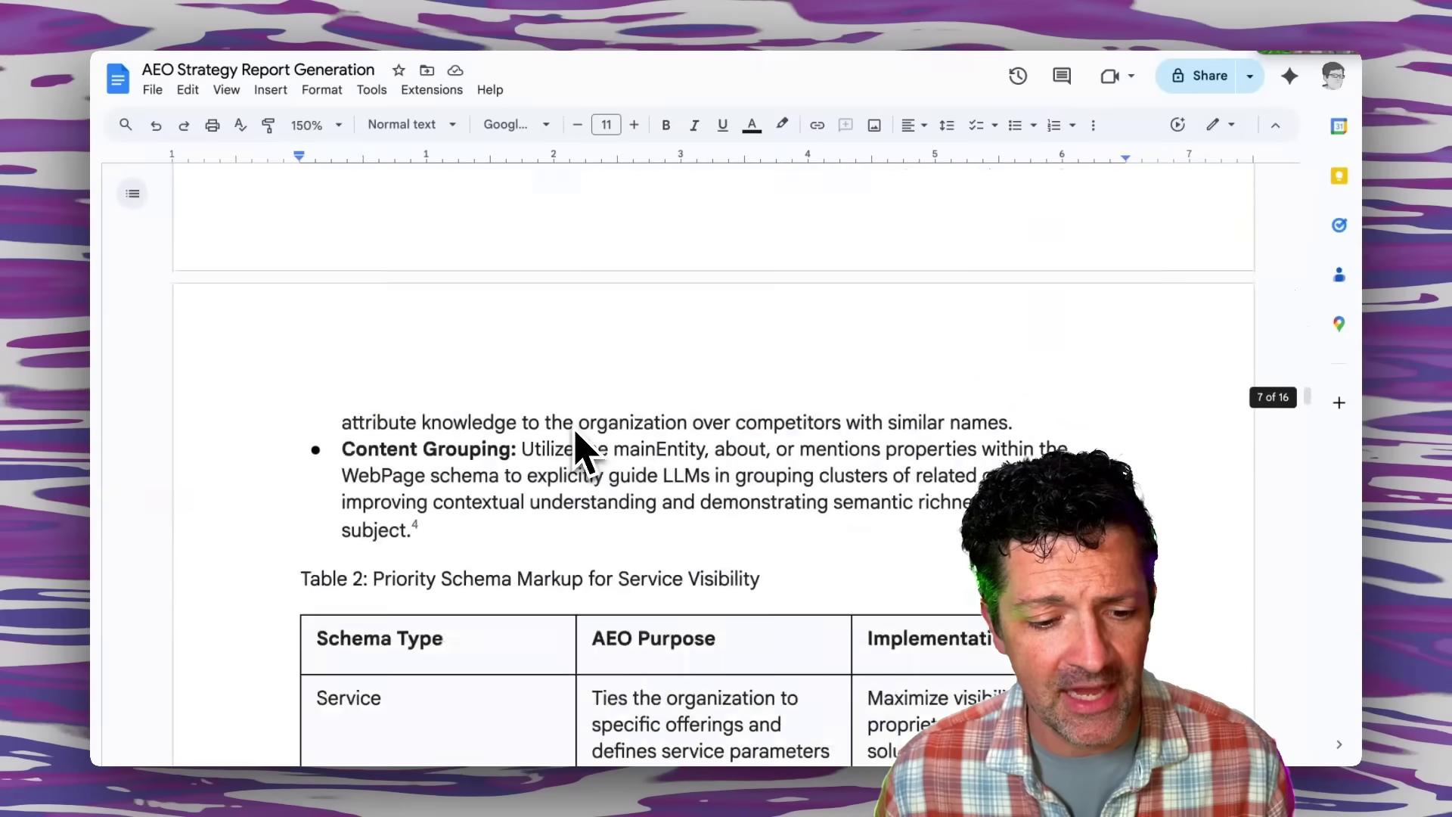
scroll(579, 450, "down", 10)
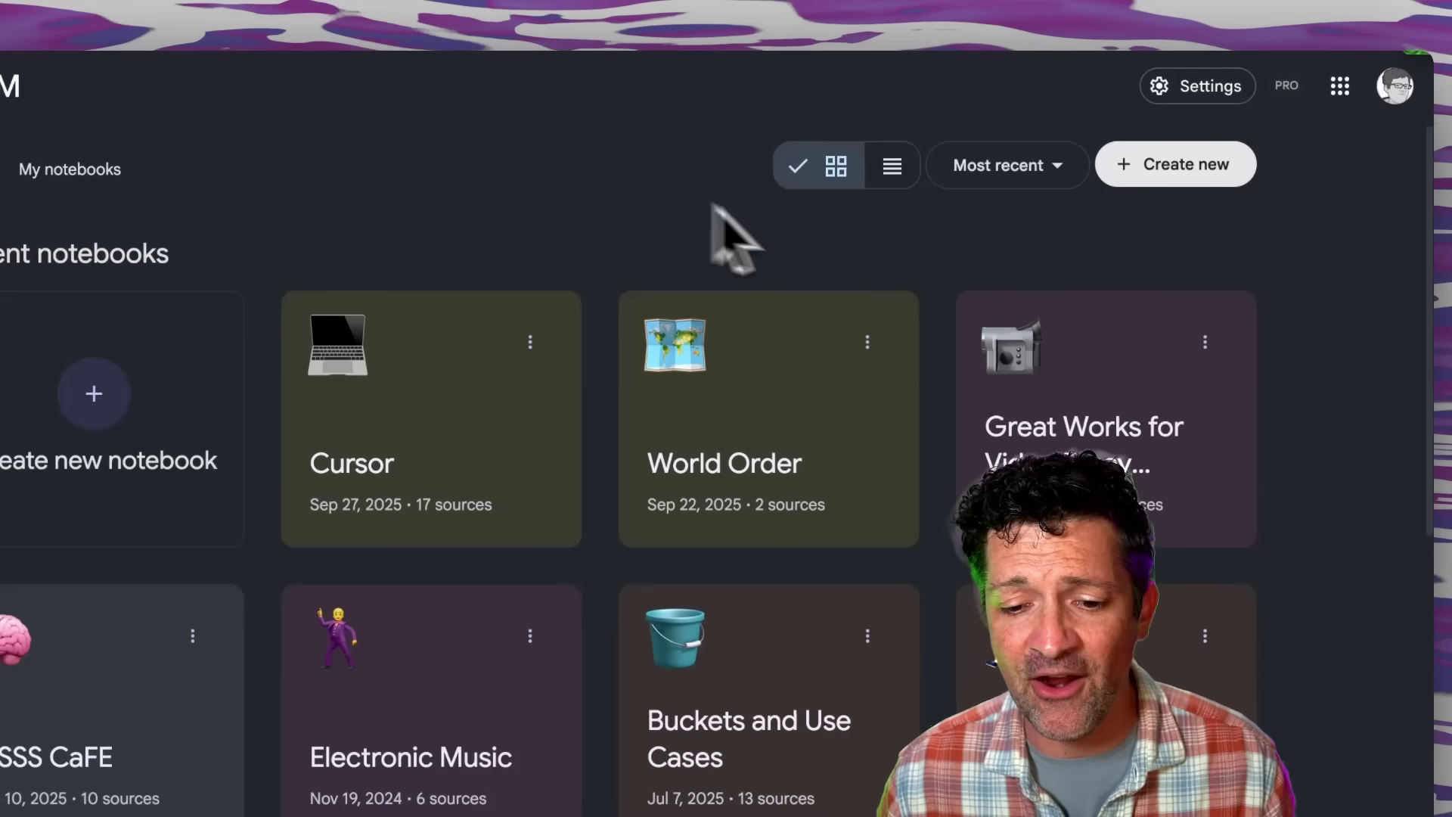
Create a new notebook with the AEO Strategy Report Generation doc from Google Drive as its source.
left_click(1163, 178)
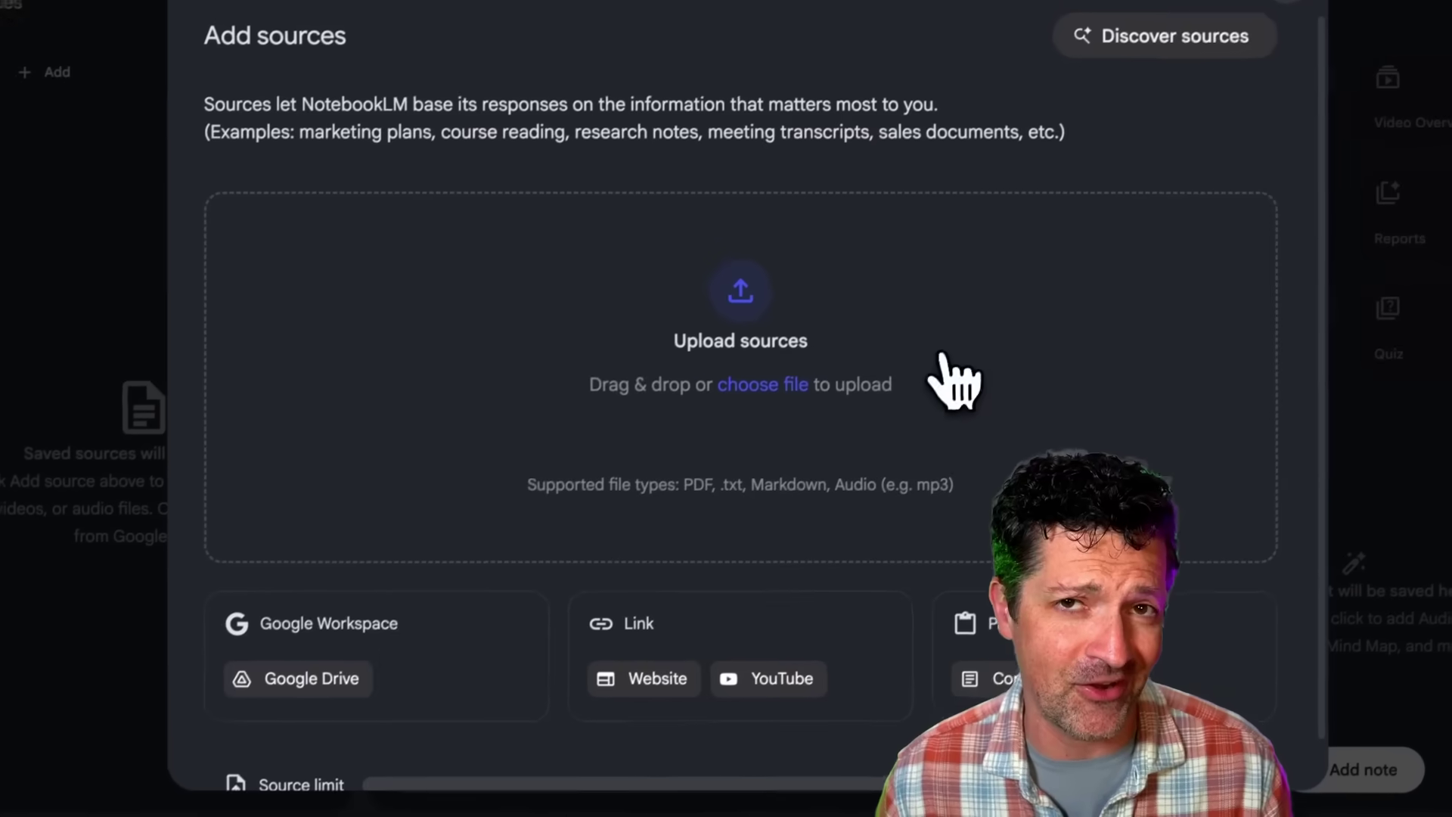
left_click(378, 666)
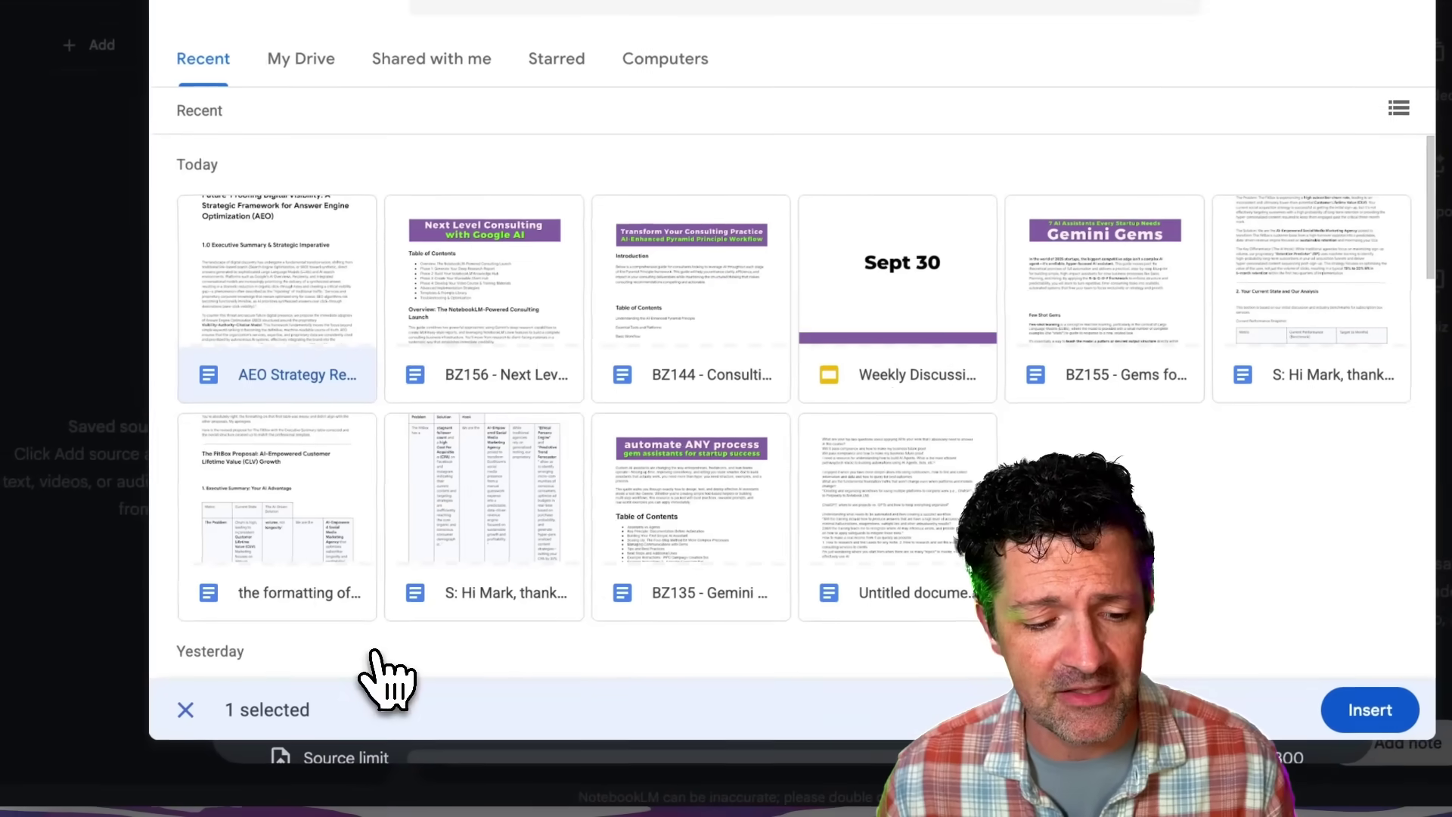
left_click(310, 369)
left_click(308, 363)
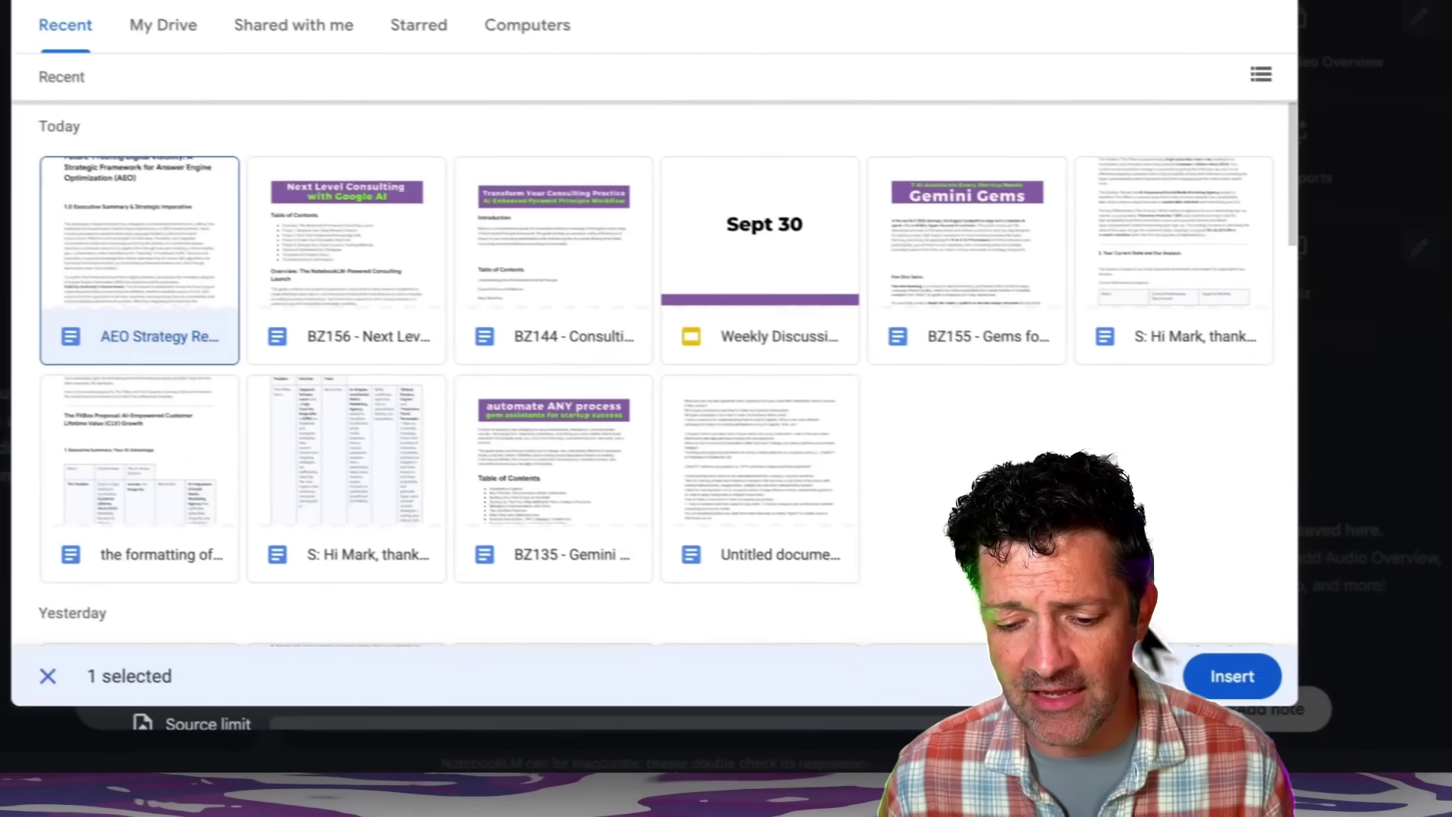
left_click(1370, 709)
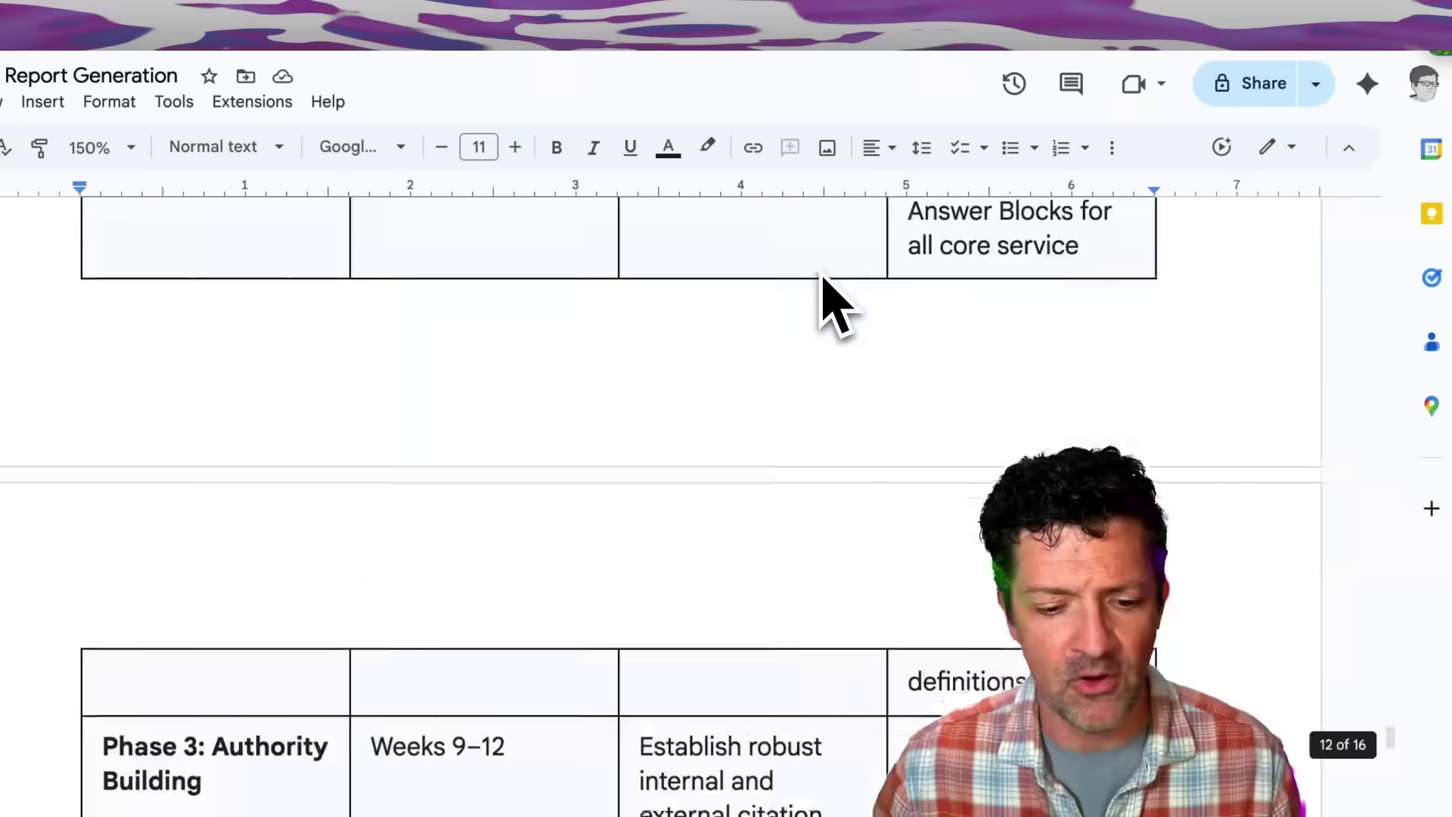
Select the report's full reference list in Google Docs.
scroll(826, 301, "down", 5)
scroll(826, 301, "down", 15)
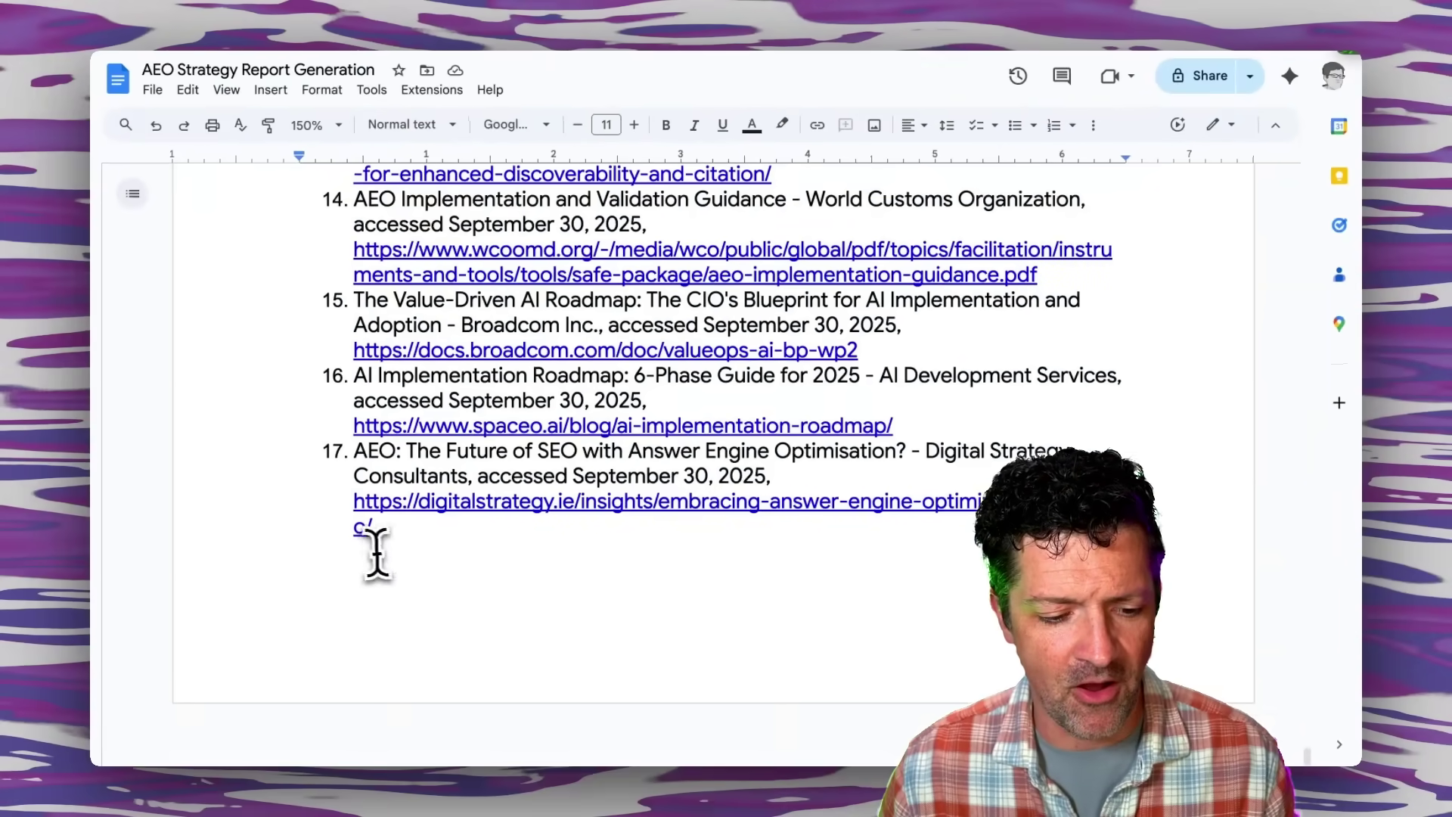
left_click_drag(376, 554, 337, 174)
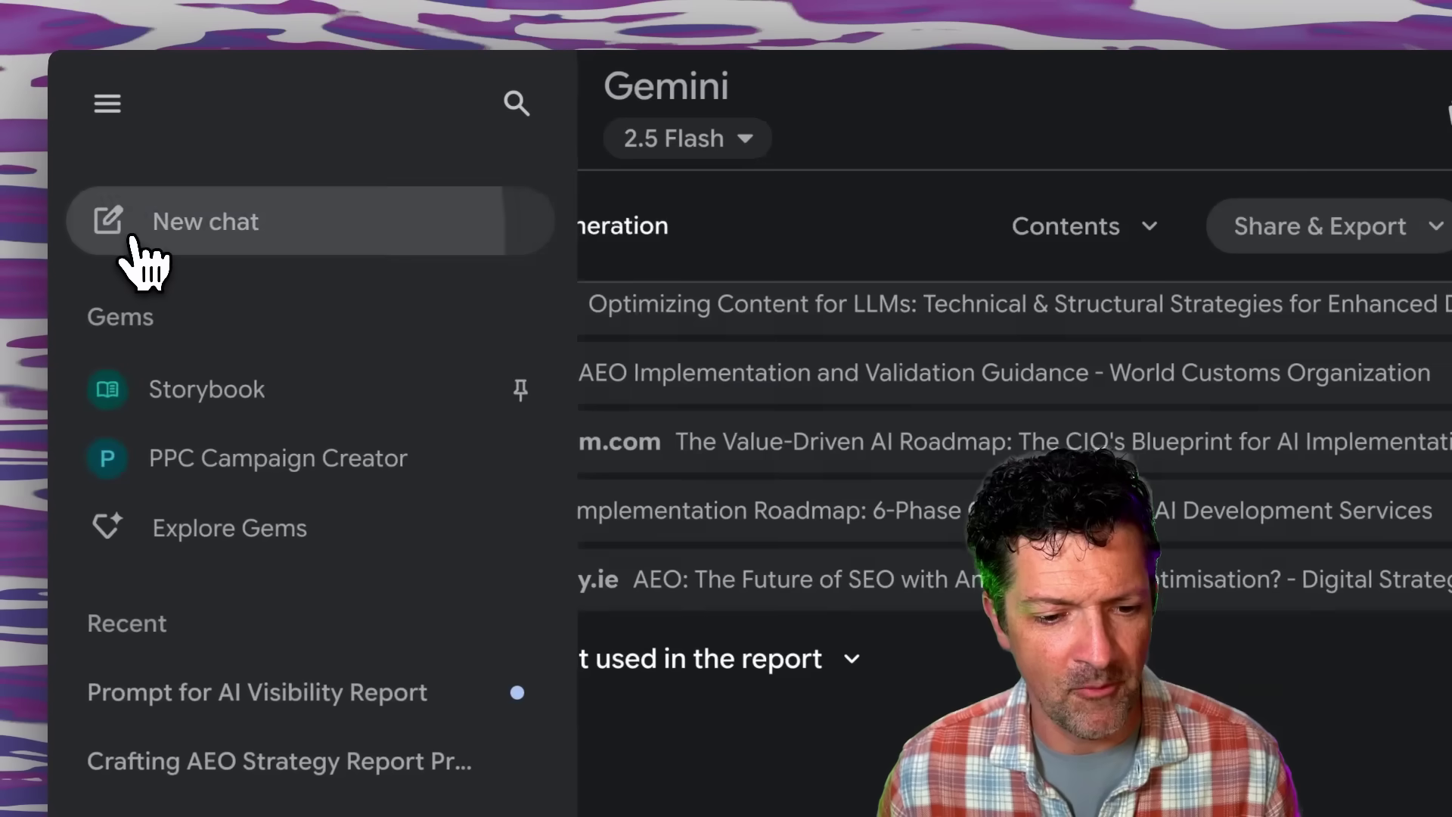
left_click(136, 259)
Ask Gemini 'please return just the urls from the following:' with the pasted references, and select the returned URLs.
type("please return just the urls from the following:")
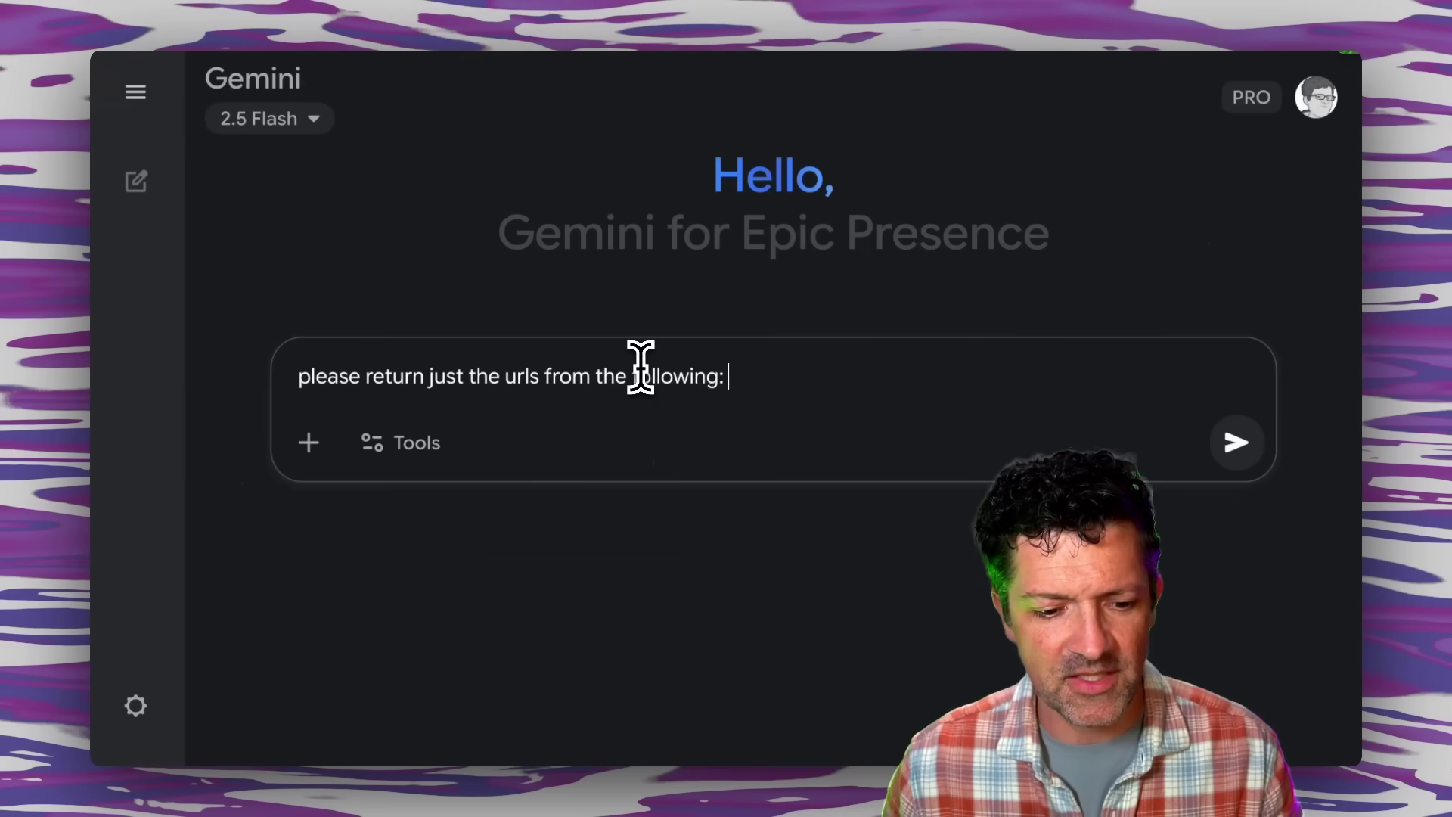
key("ctrl+v")
key("Return")
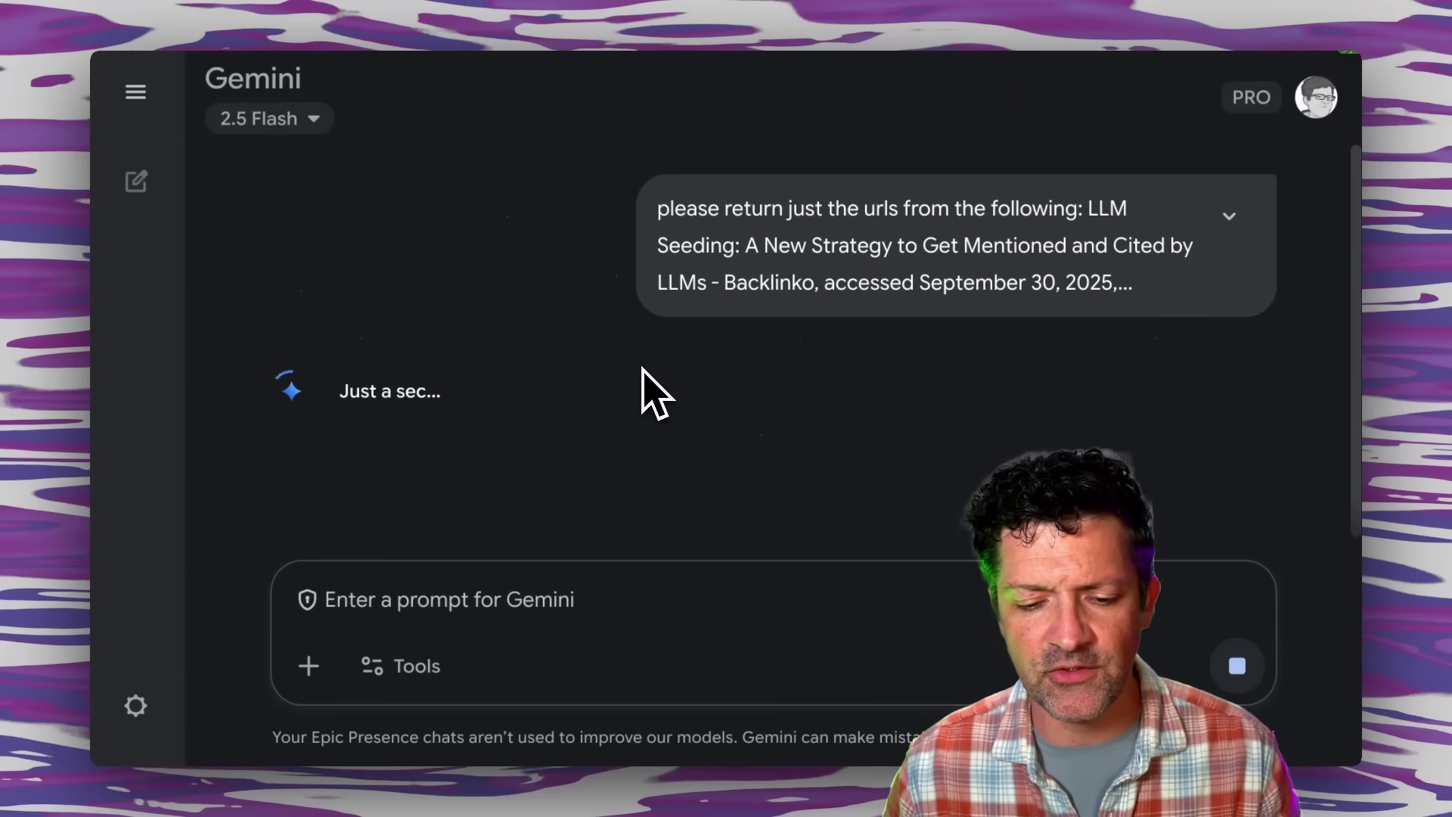
left_click_drag(1089, 423, 643, 221)
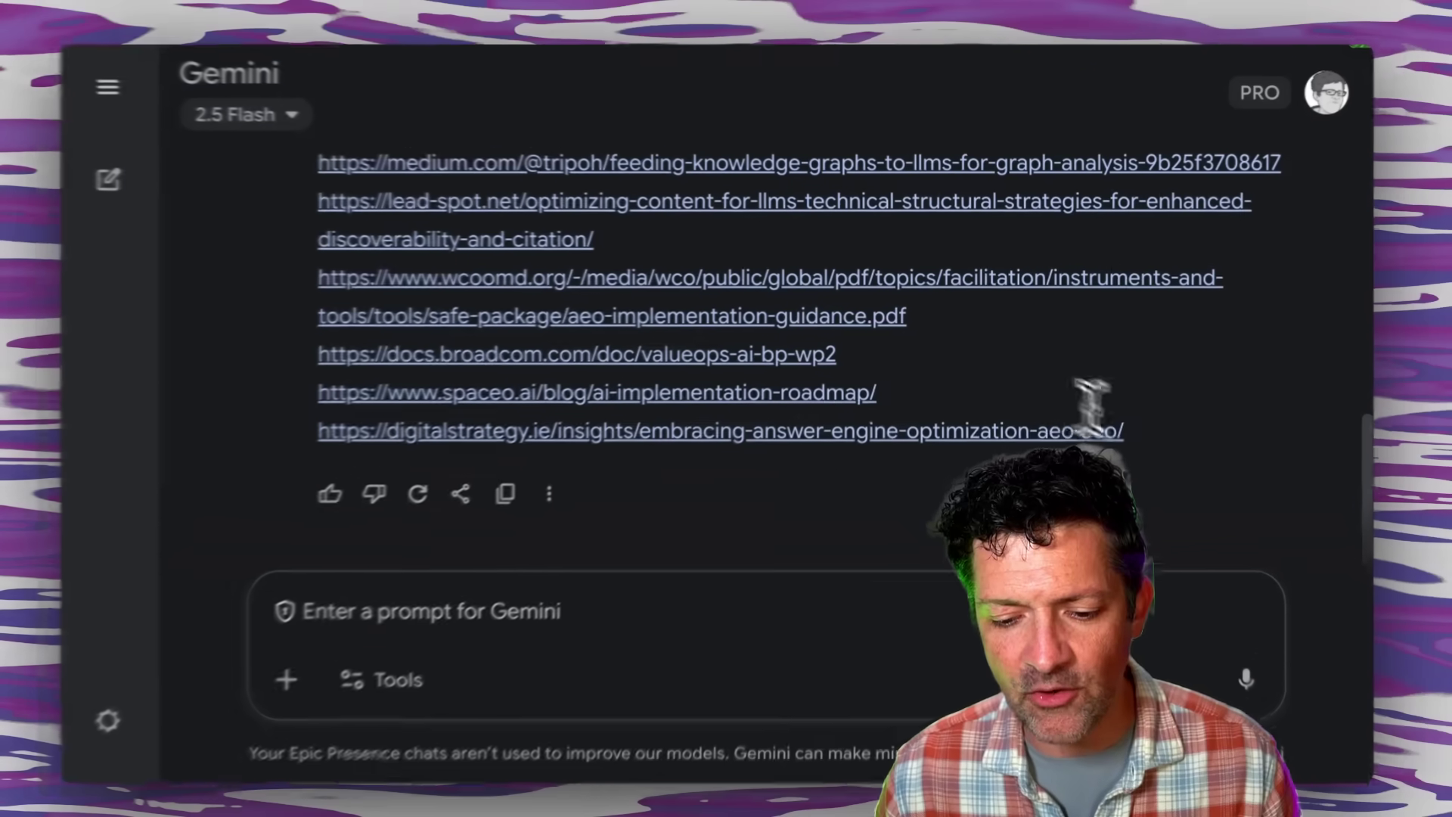
left_click_drag(548, 227, 156, 358)
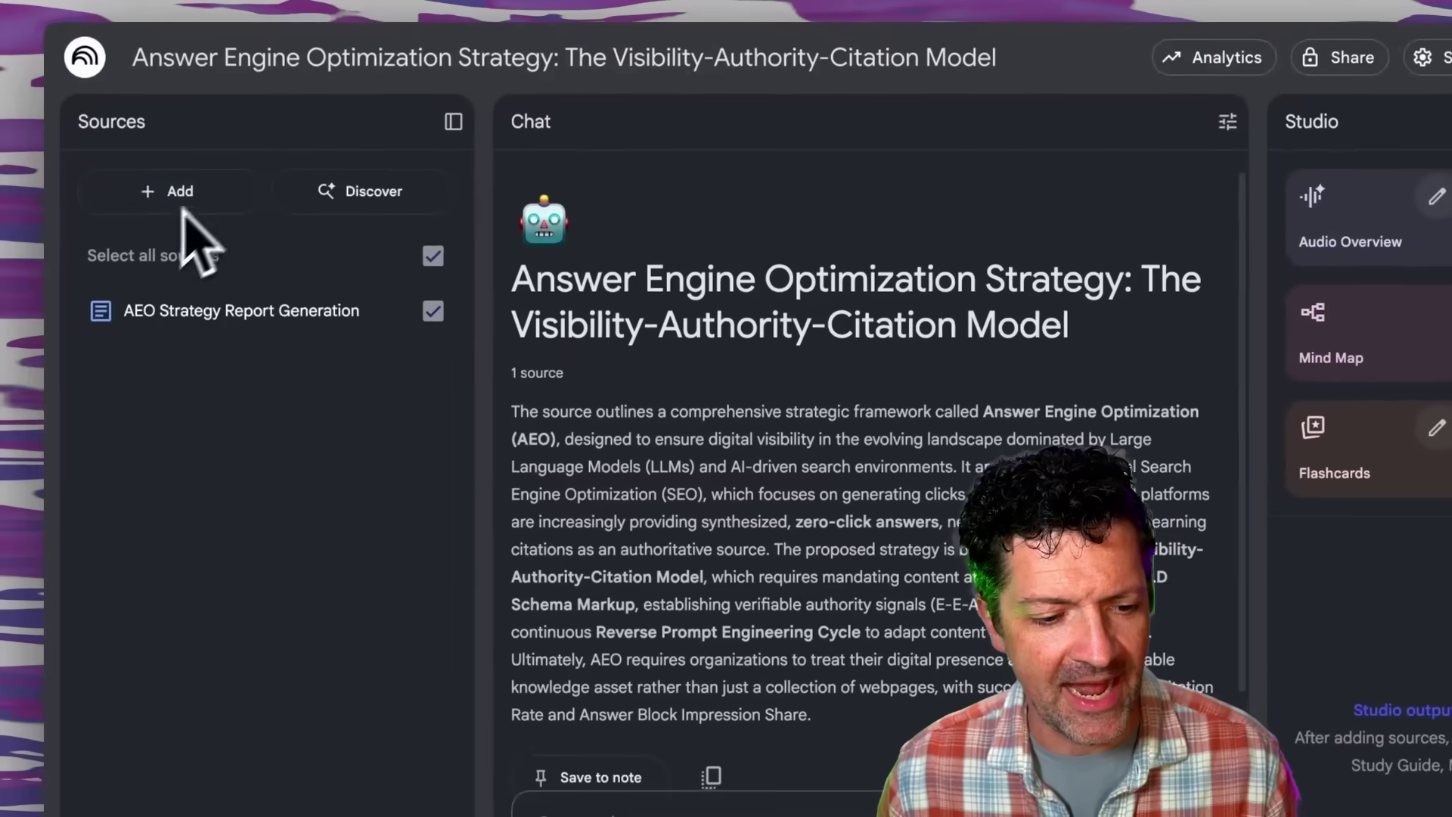
left_click(170, 198)
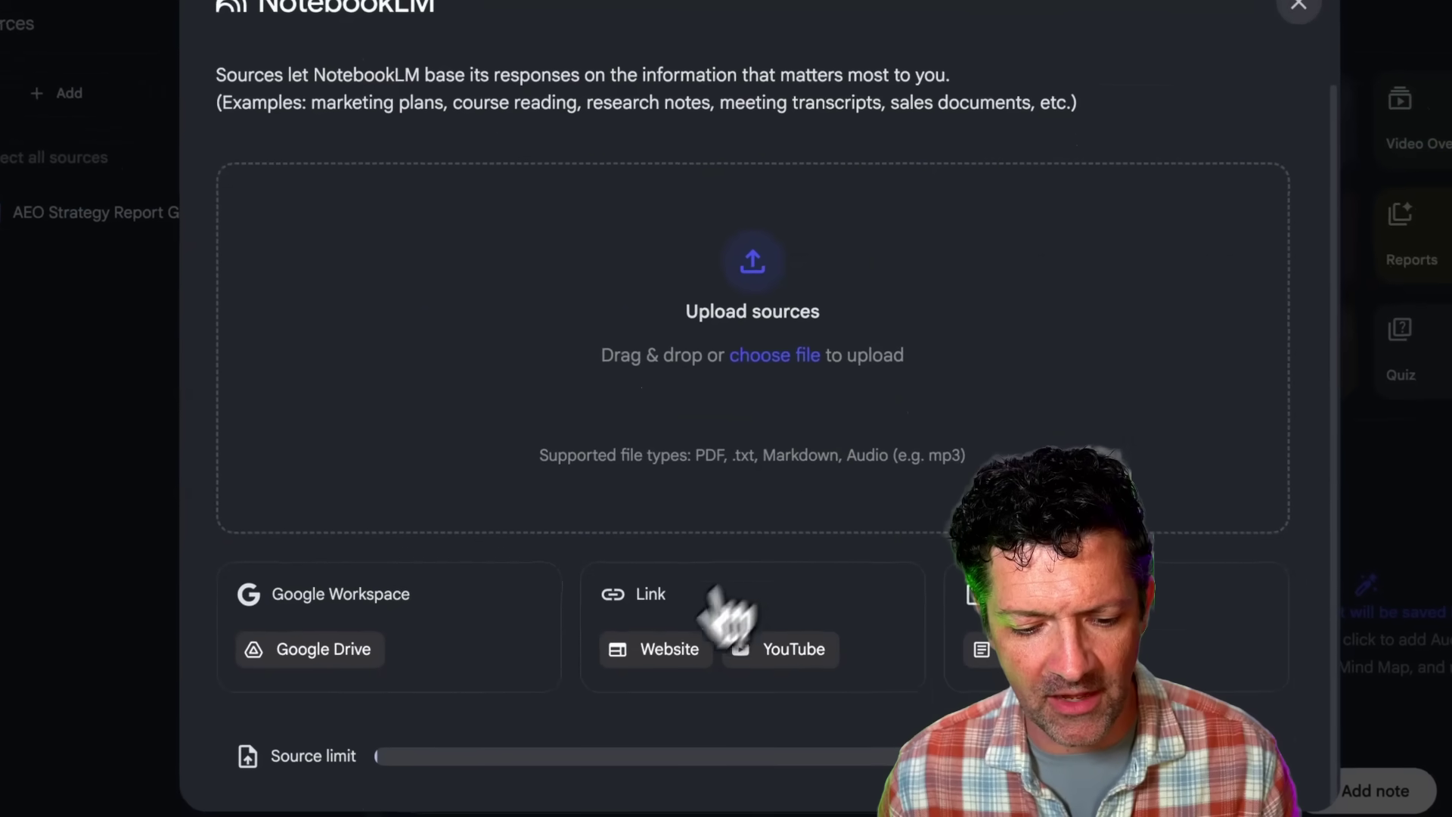
Insert the pasted URL list as Website sources, bringing the notebook to 18 sources.
left_click(779, 793)
left_click(365, 227)
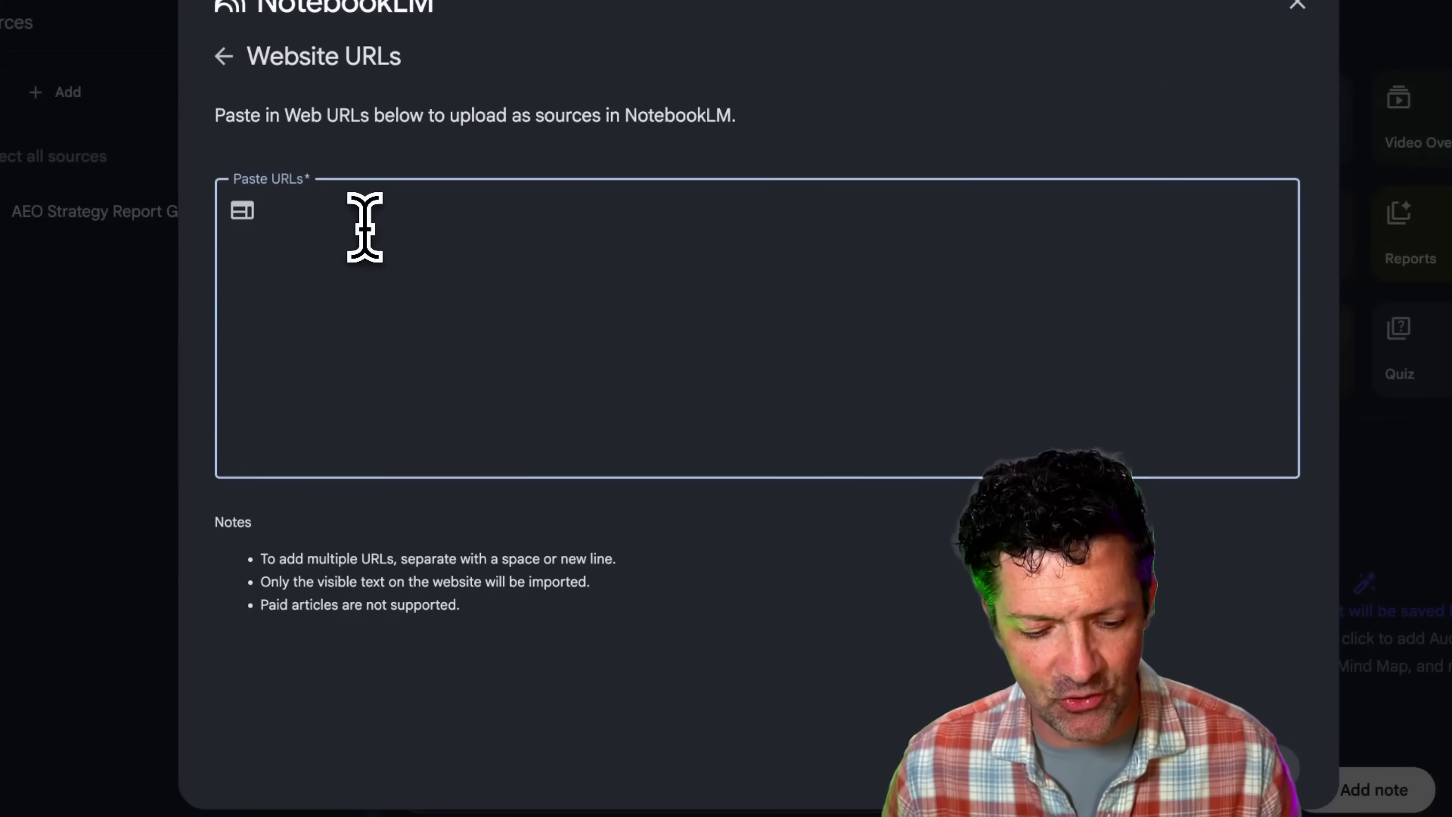
key("ctrl+v")
scroll(454, 242, "up", 5)
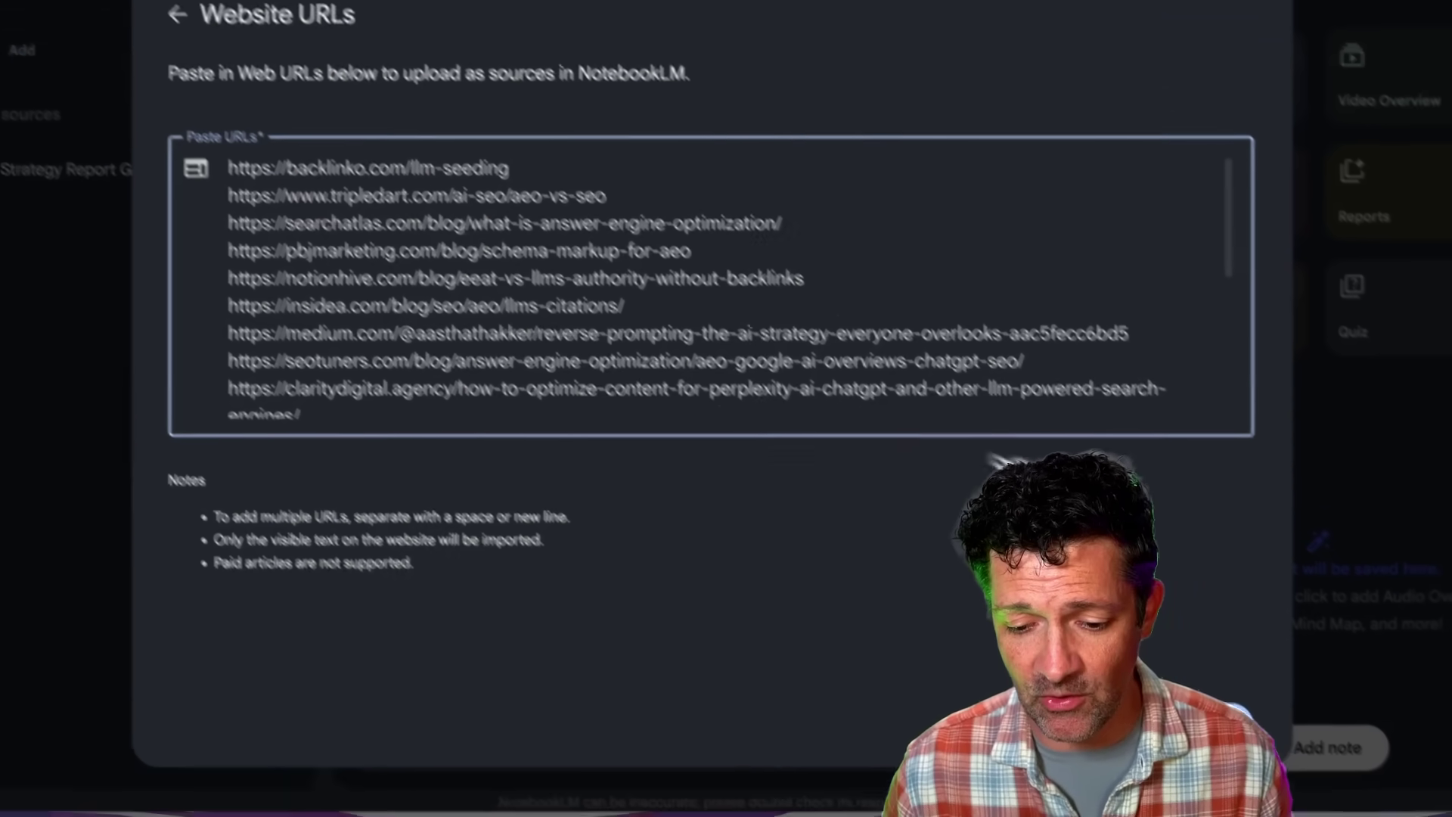
left_click(1211, 726)
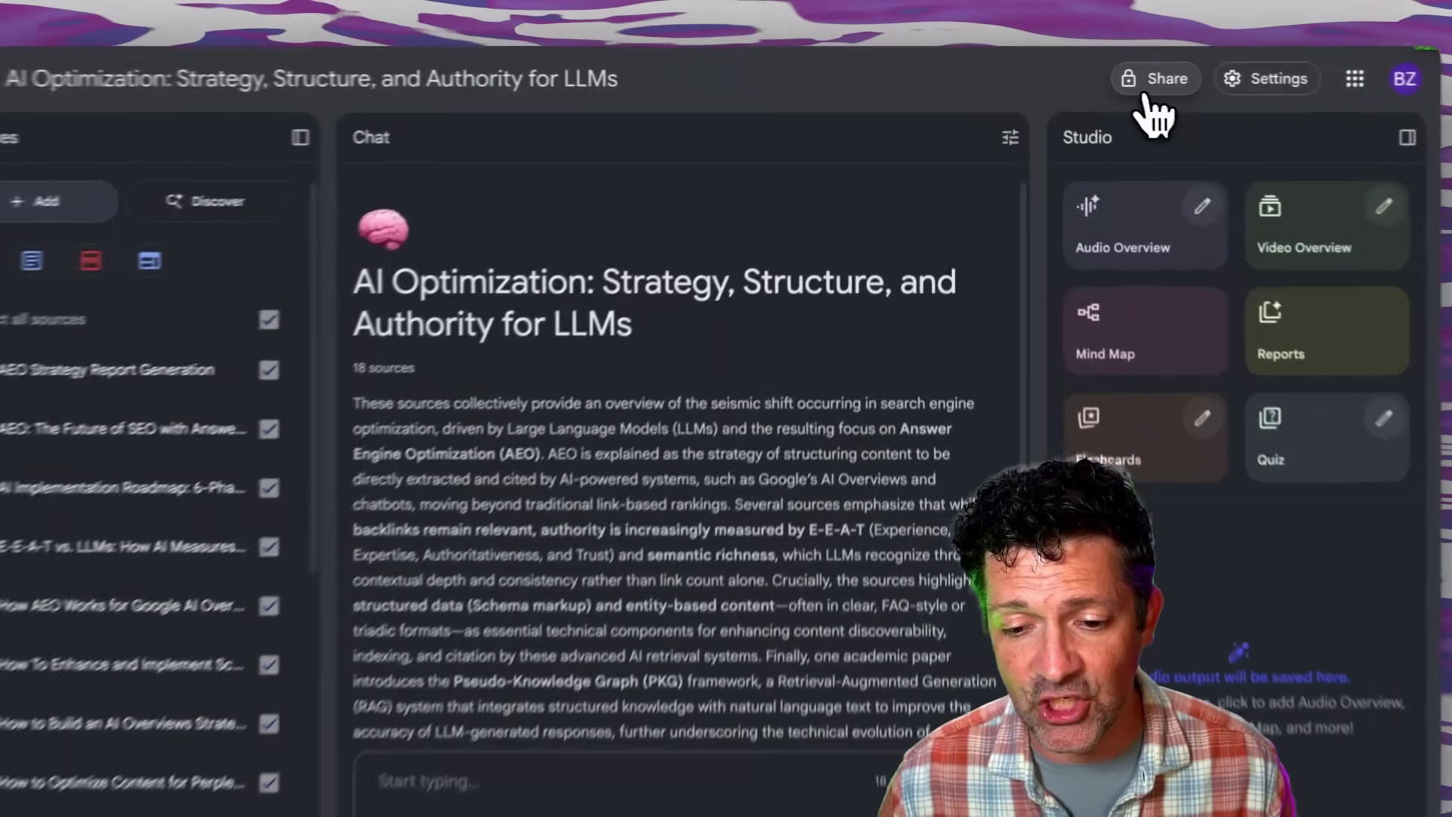
Change the notebook's access from Restricted to Anyone with a link and finish sharing.
left_click(1118, 82)
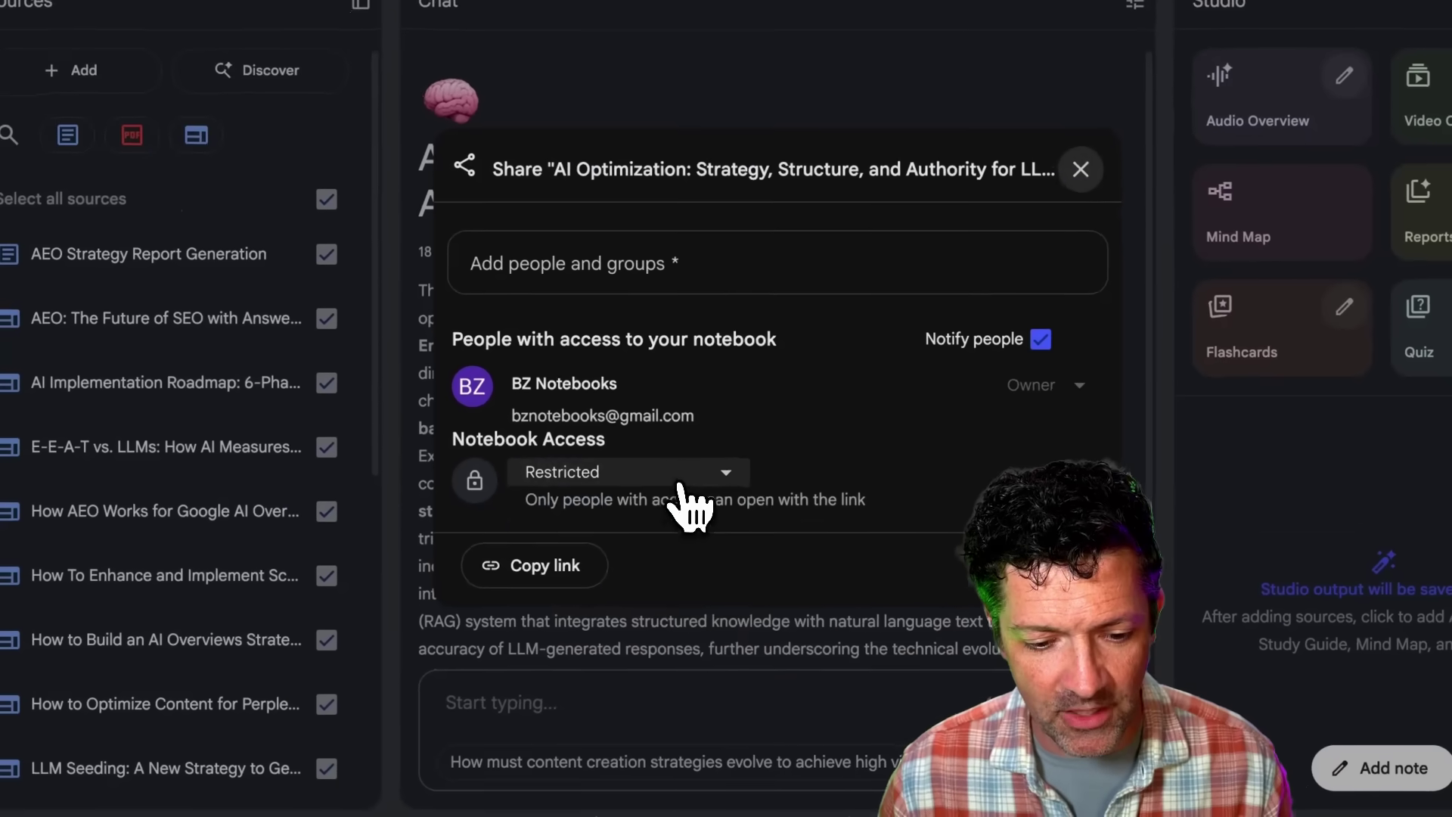
left_click(683, 490)
left_click(650, 577)
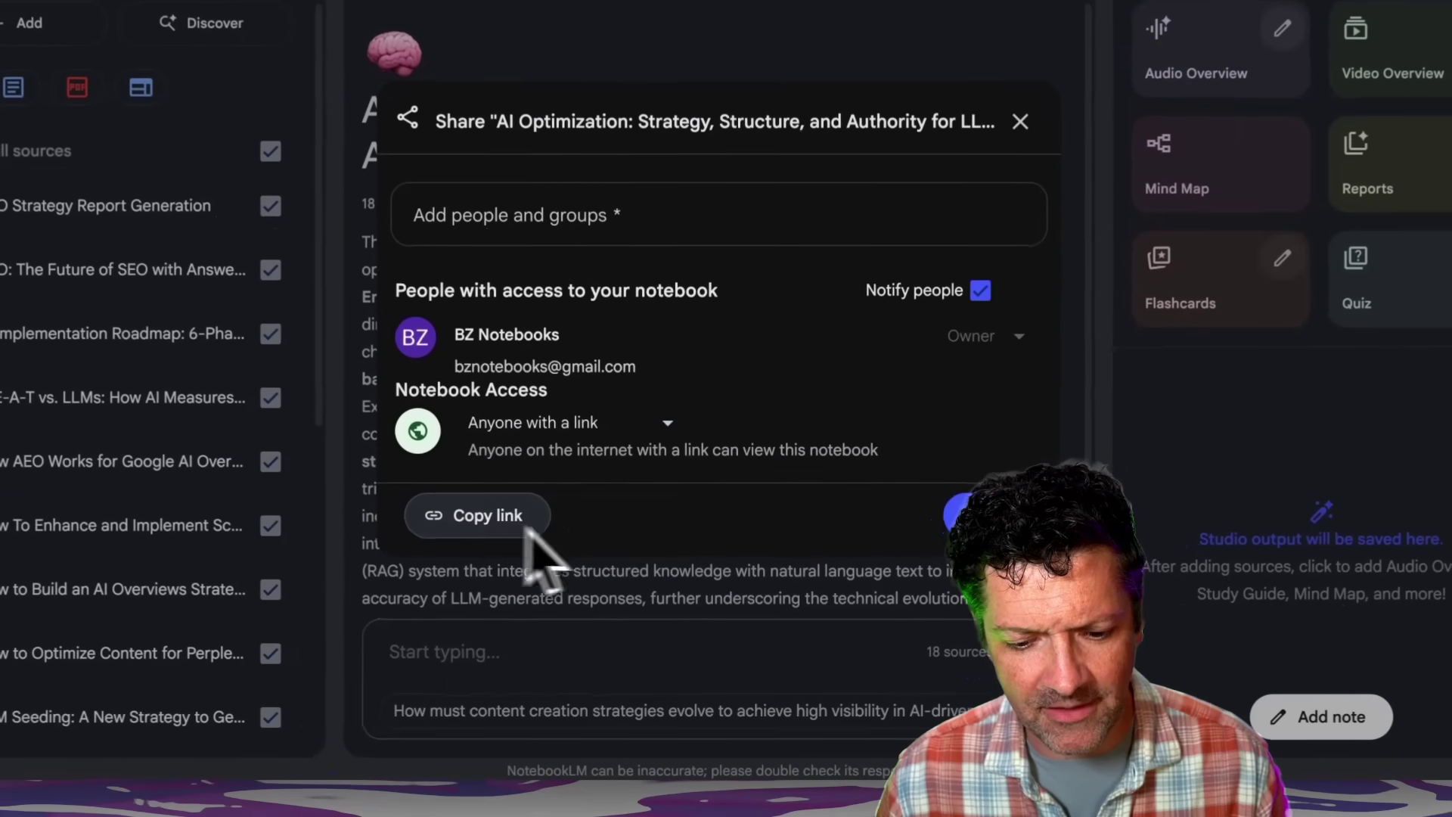
left_click(955, 521)
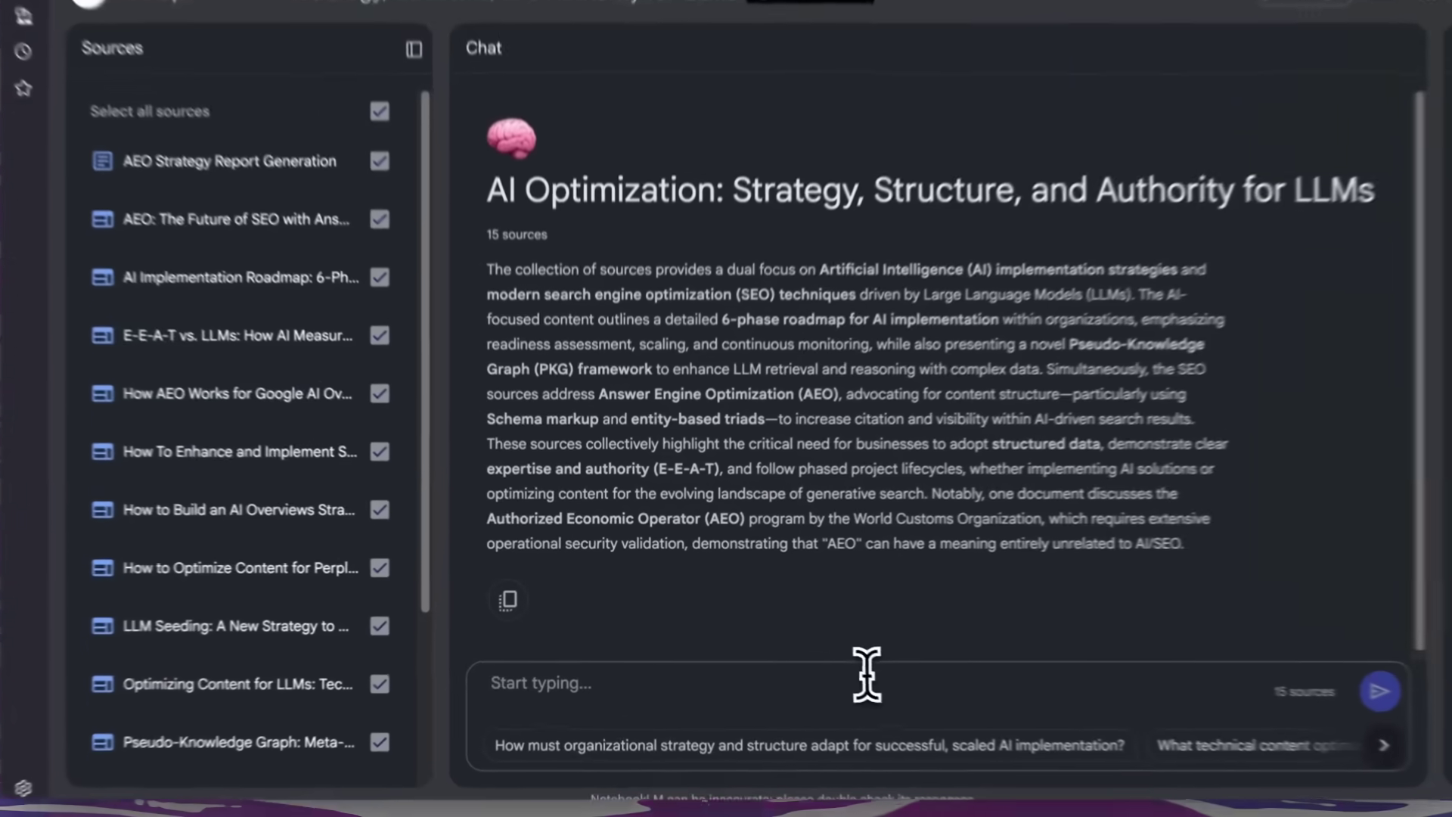
Toggle all sources off and back on, then ask how best to start this for a brand new service business.
left_click(828, 659)
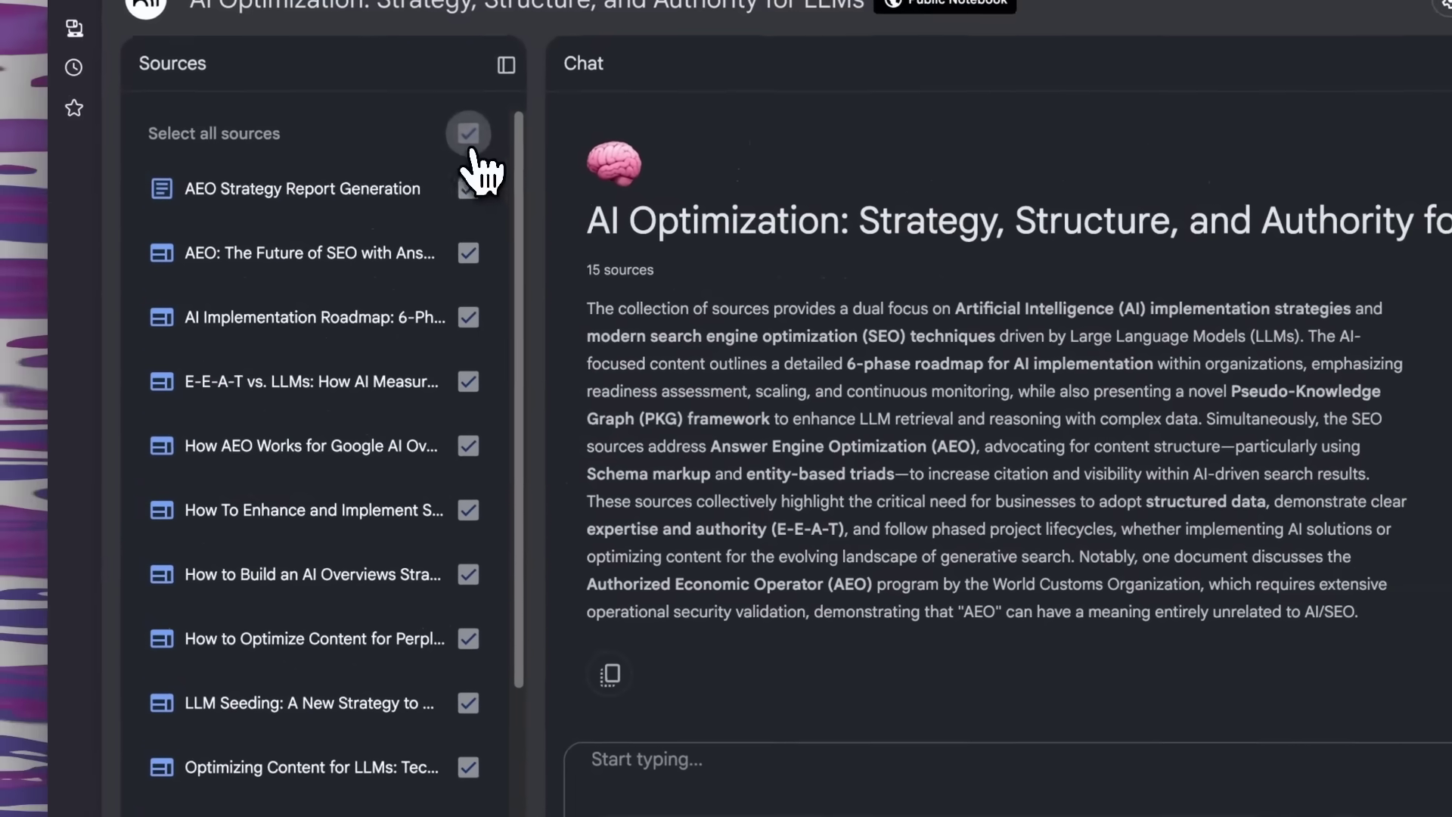
left_click(355, 61)
left_click(356, 61)
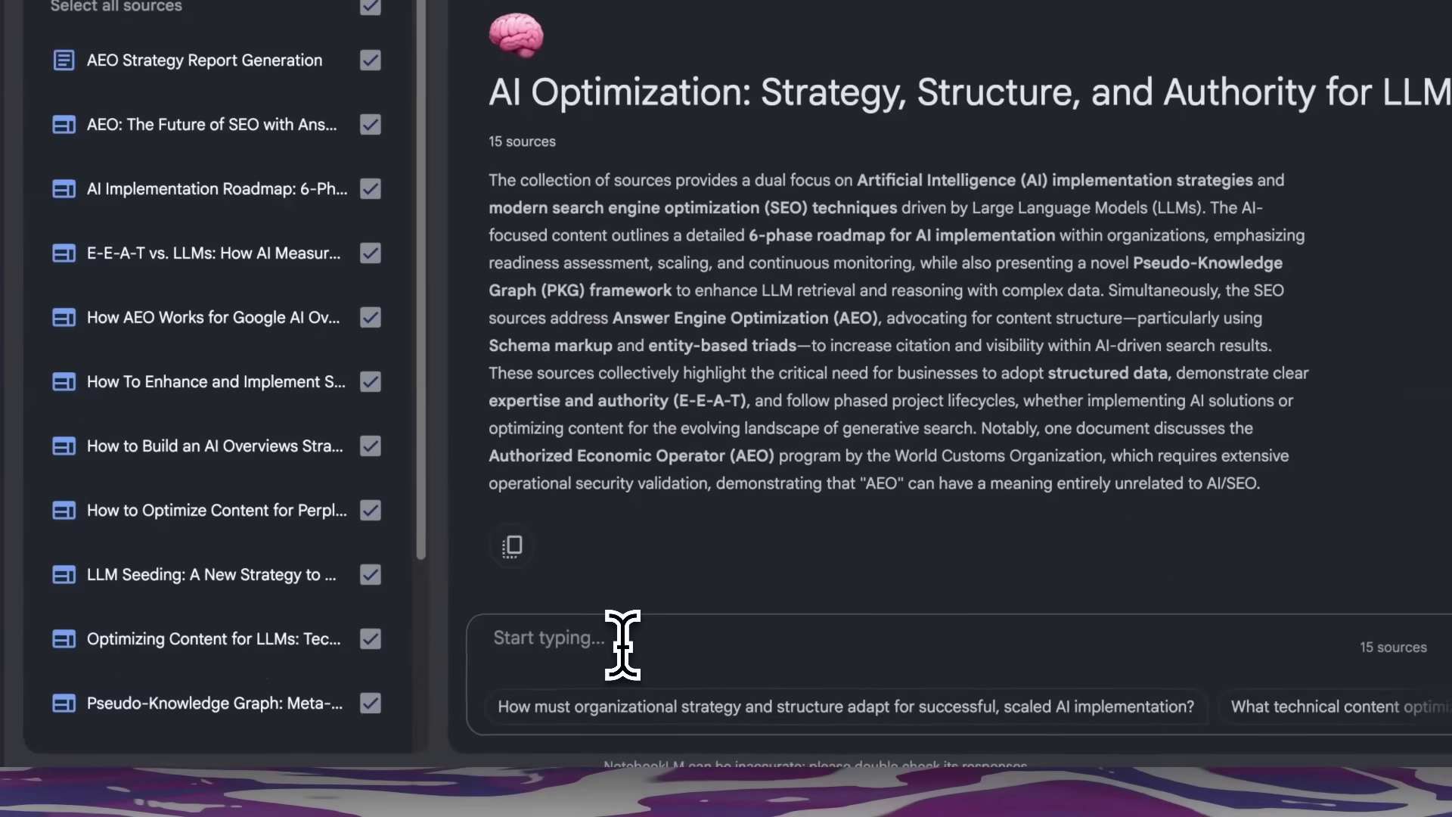
left_click(622, 644)
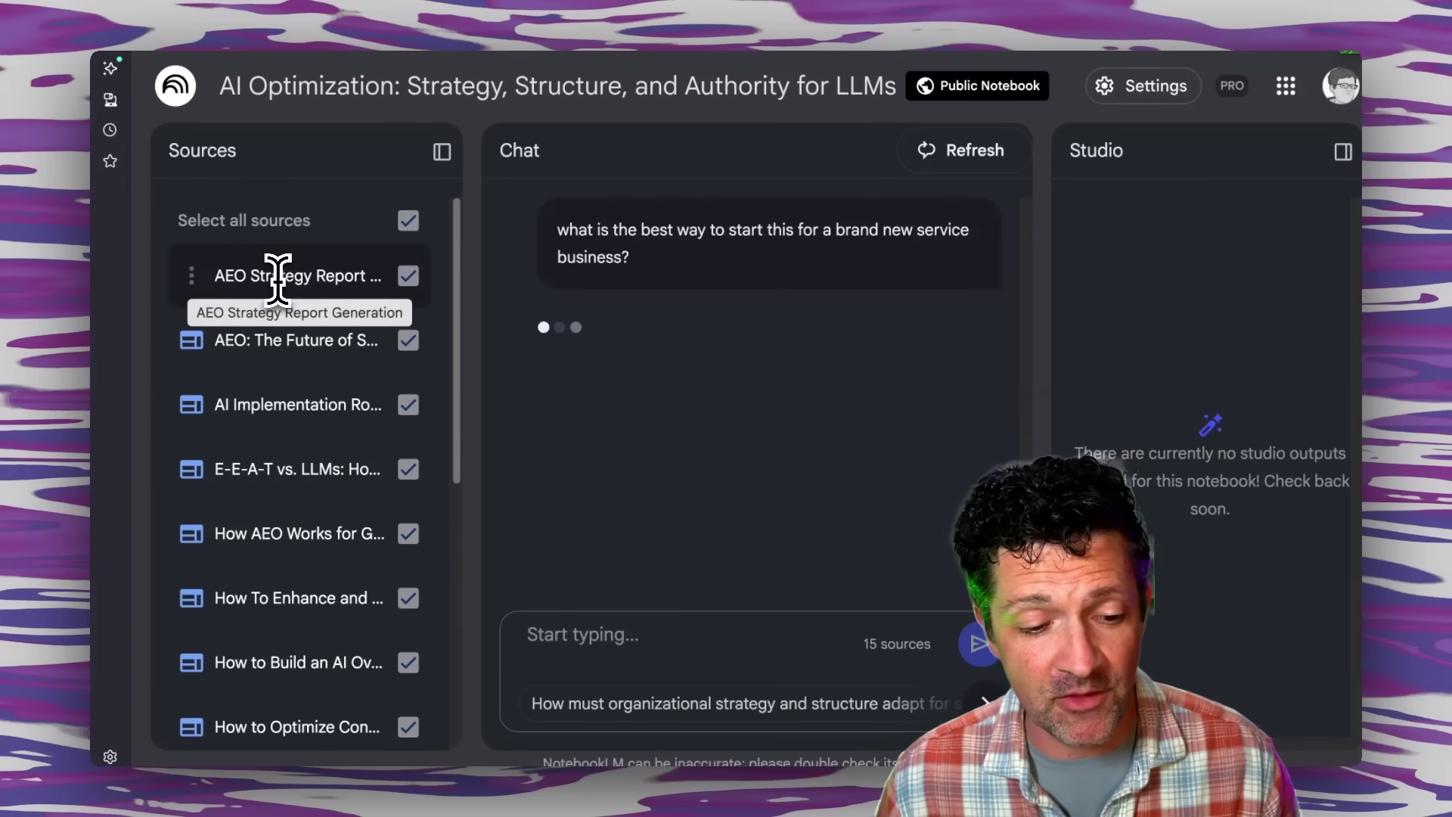
Scroll through the answer and open the source passage behind citation 10.
scroll(260, 416, "down", 4)
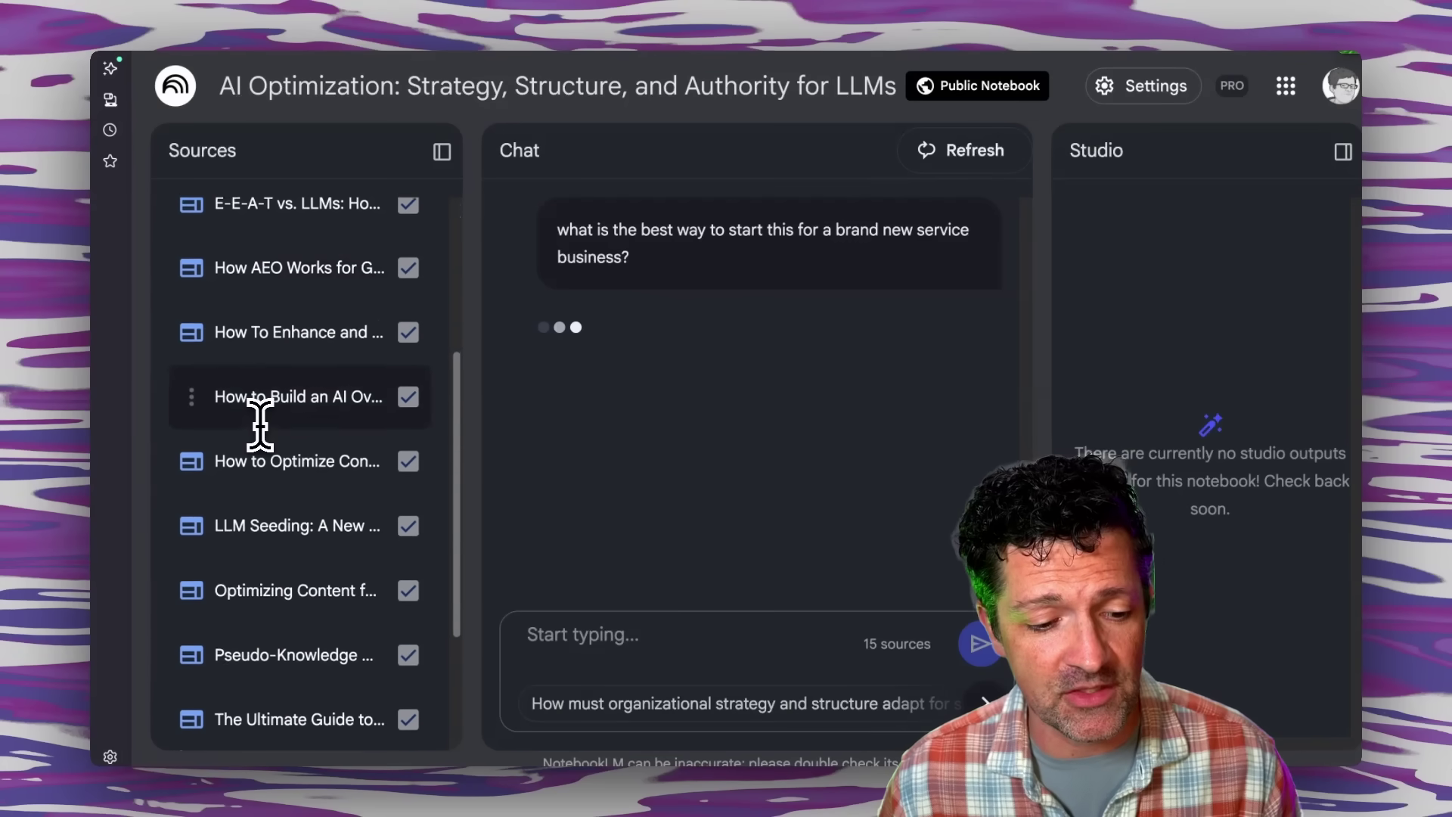
scroll(260, 422, "down", 3)
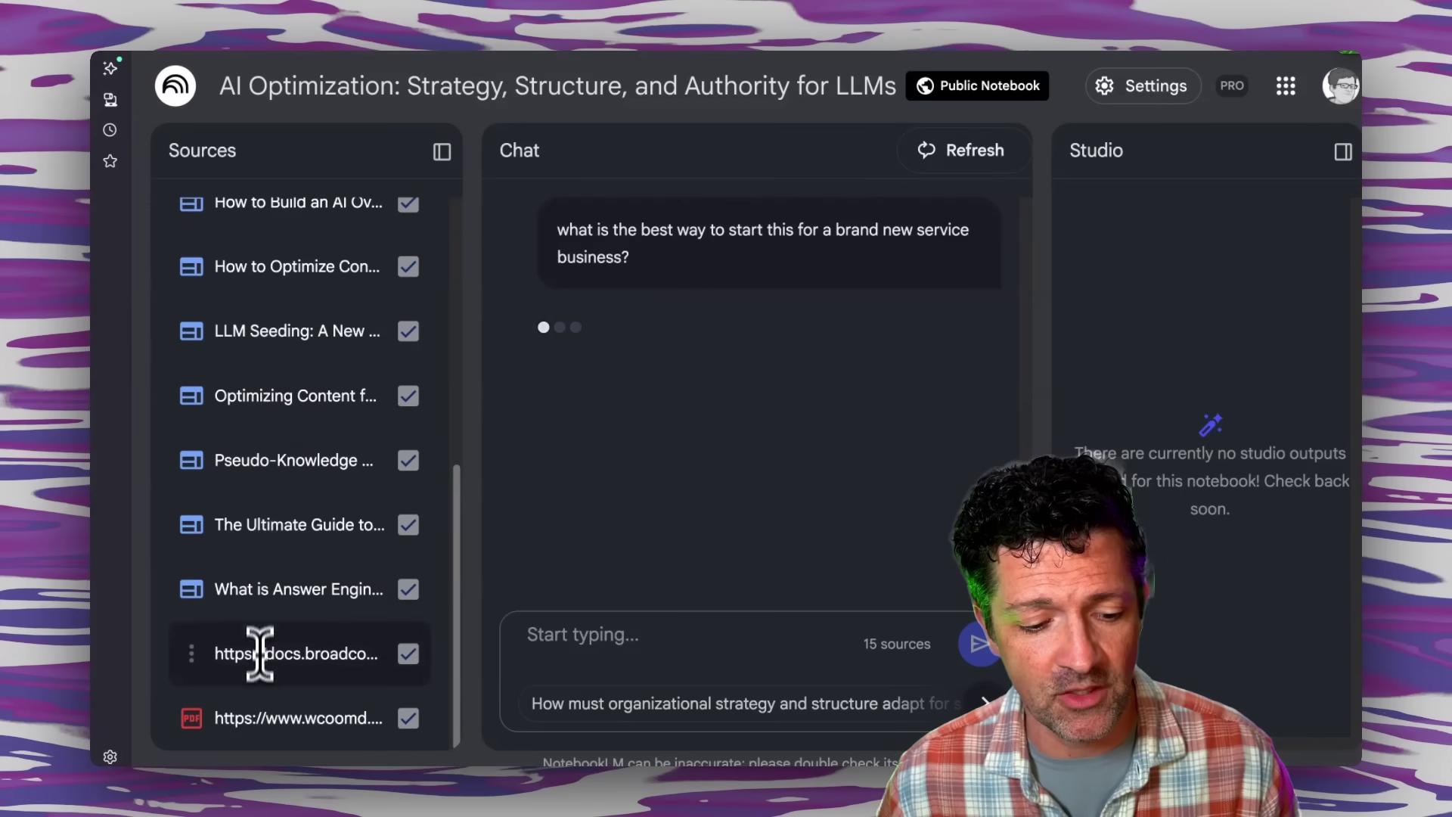
scroll(285, 643, "up", 6)
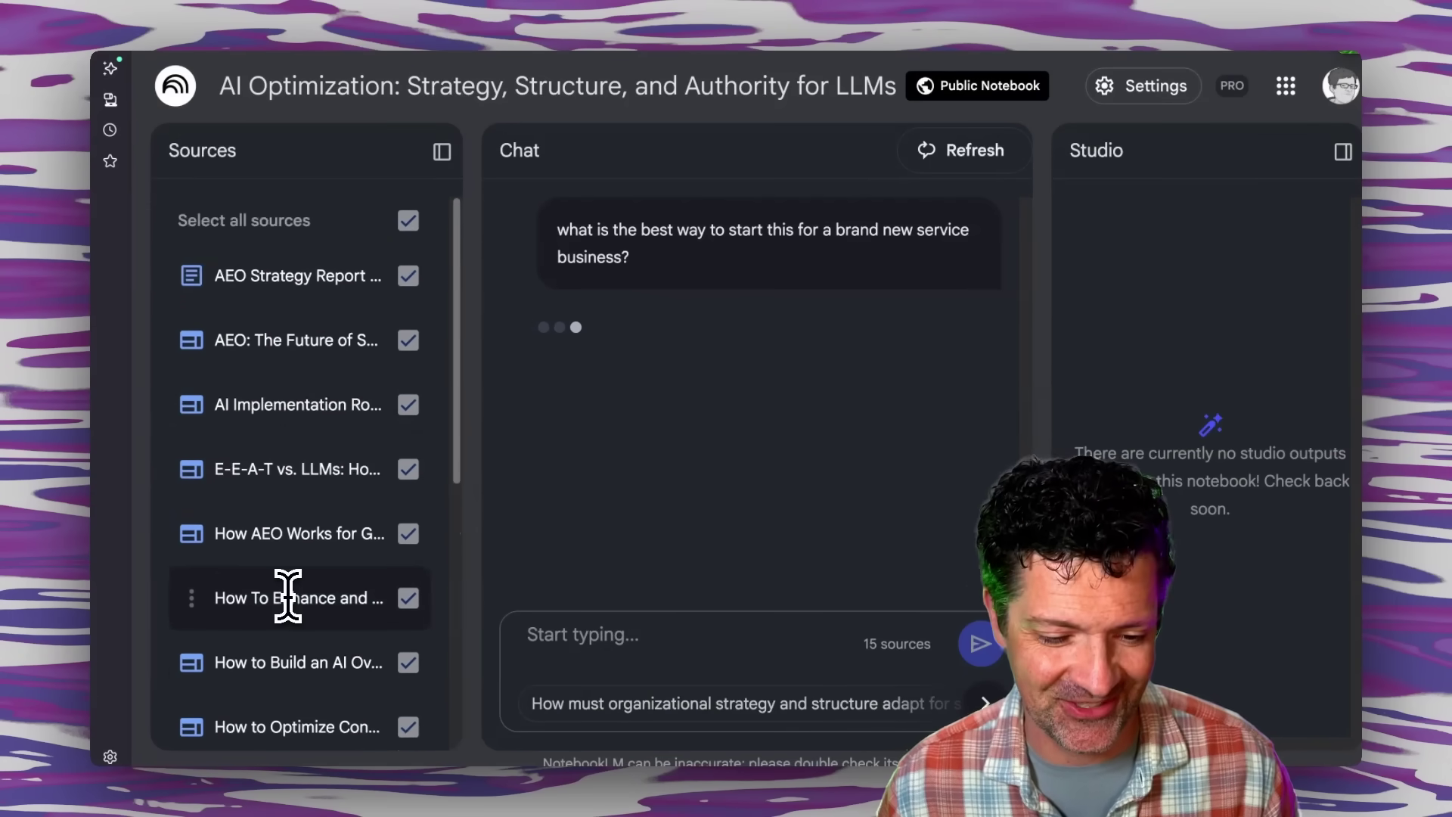
scroll(762, 393, "down", 5)
scroll(764, 394, "down", 4)
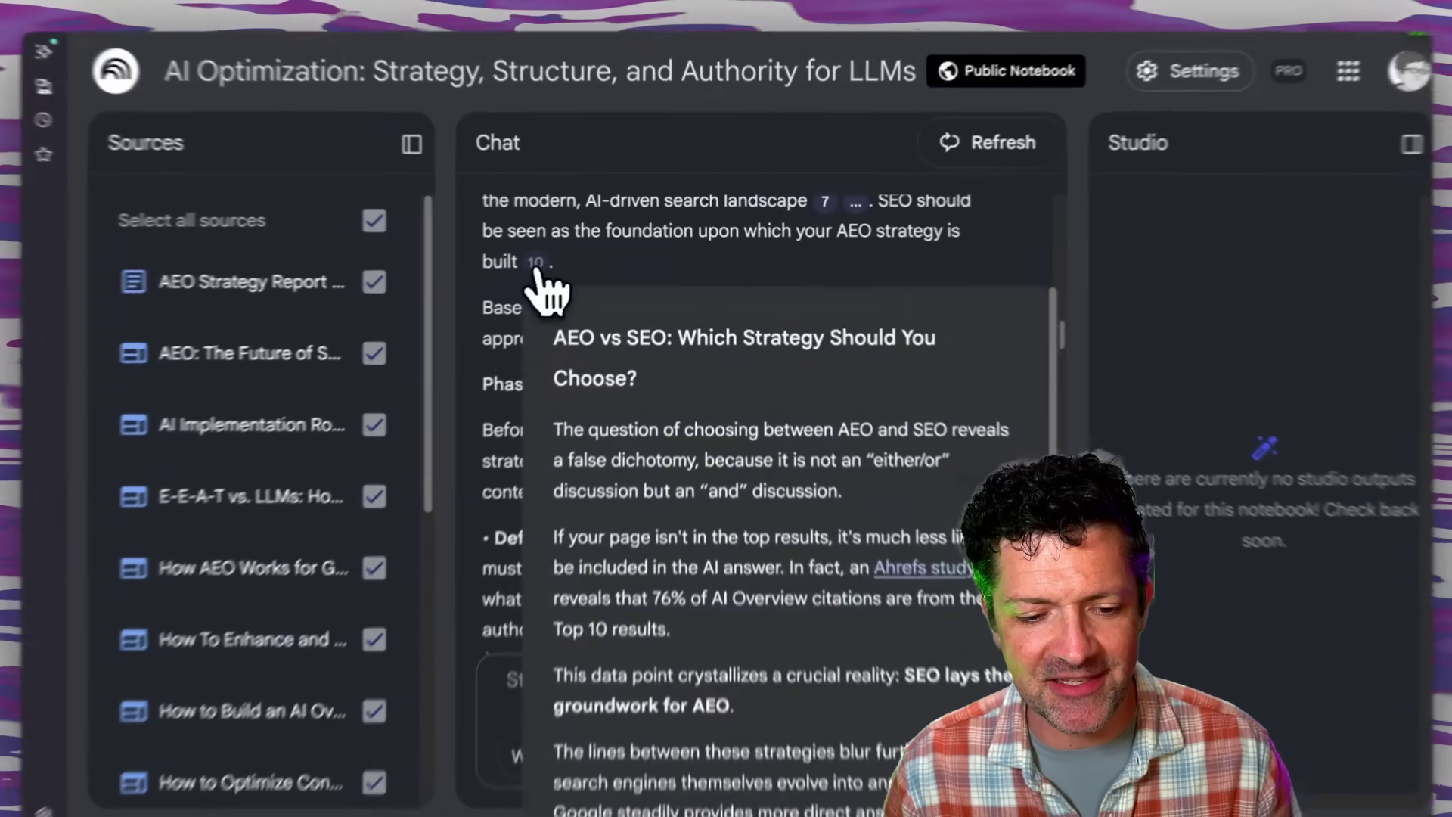
left_click(554, 259)
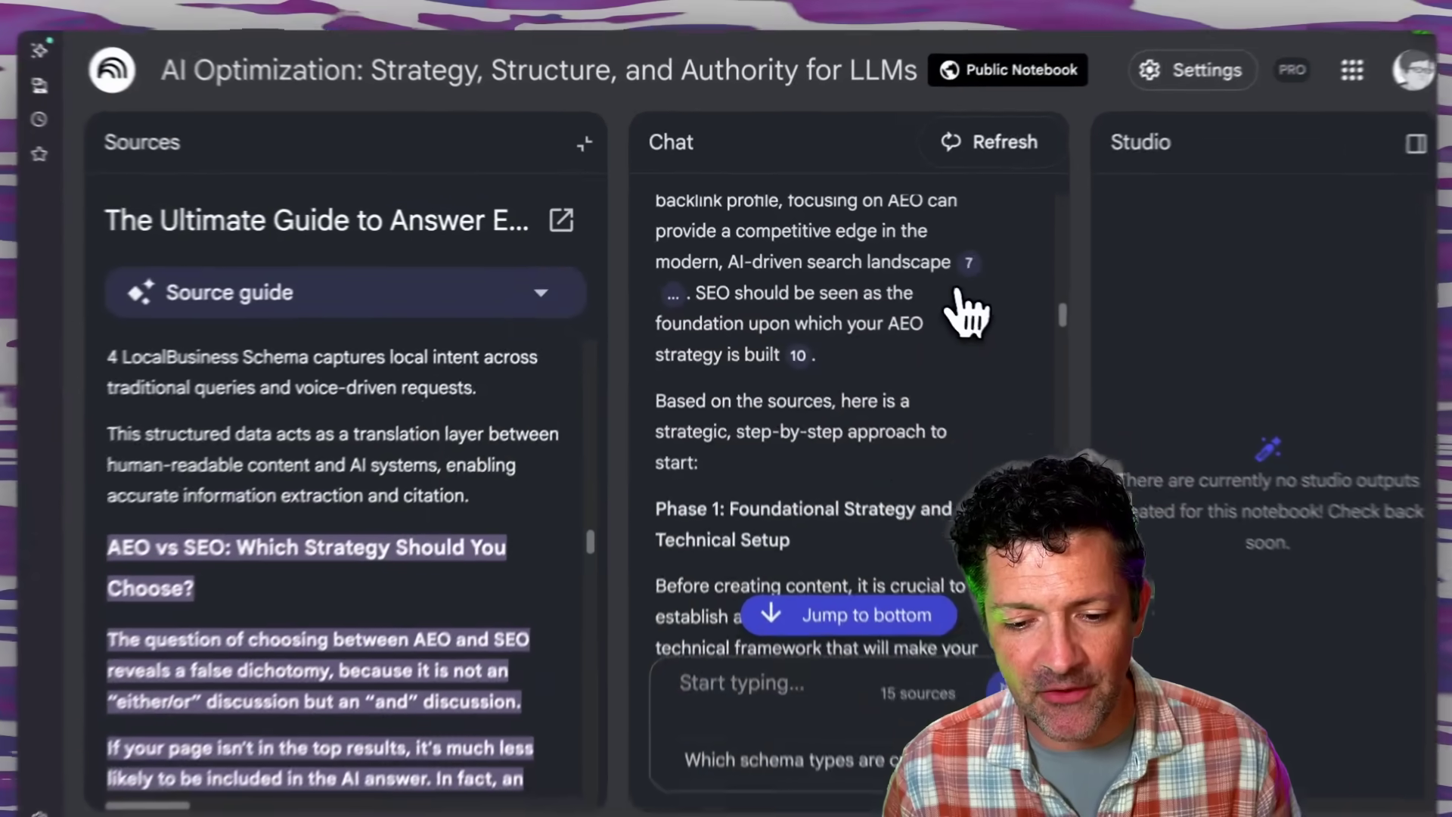
Follow the passage's Ahrefs study link and scroll through the article.
mouse_move(1010, 271)
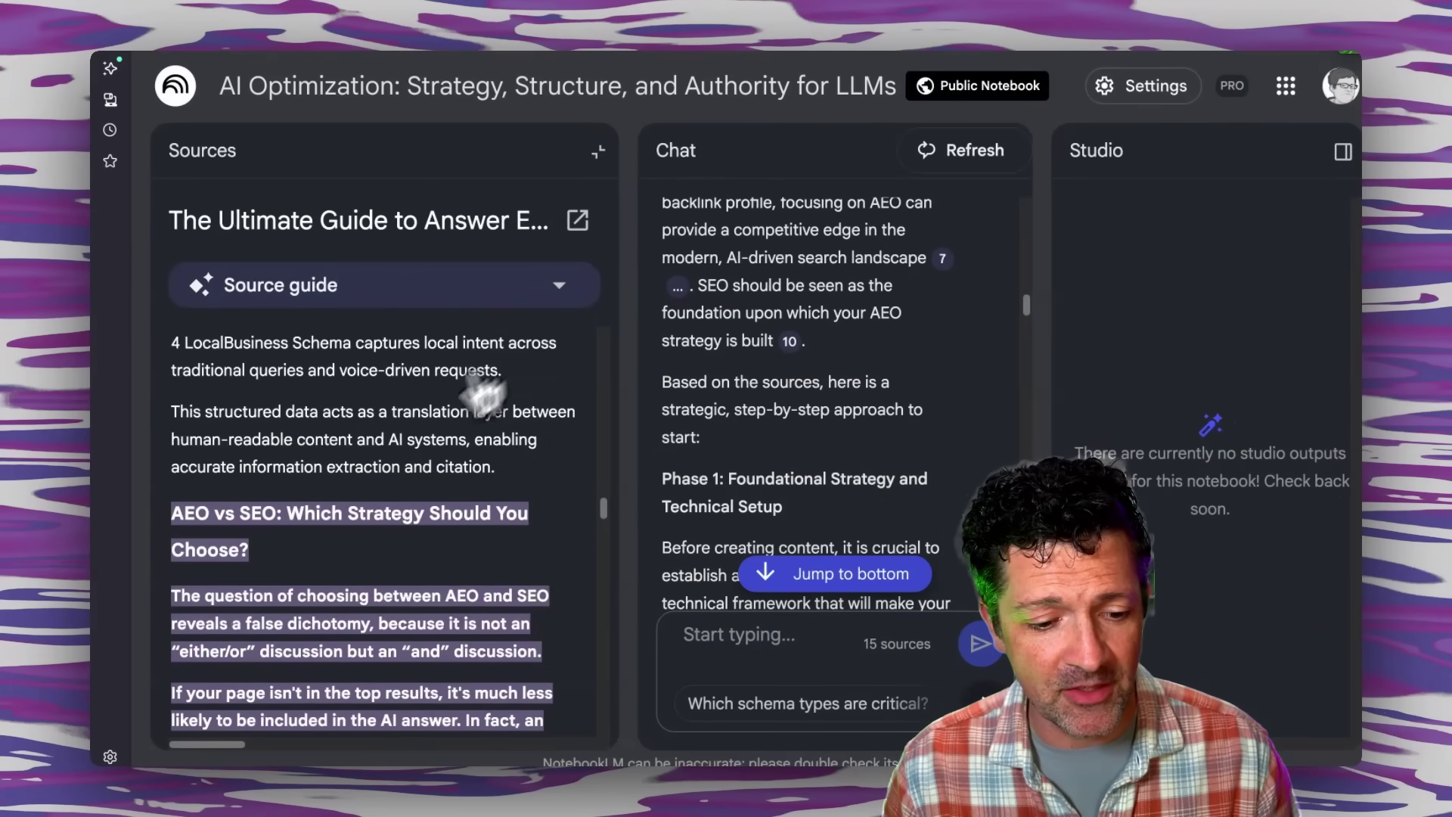
scroll(406, 464, "down", 3)
scroll(406, 463, "down", 5)
scroll(406, 464, "up", 2)
scroll(406, 464, "up", 2)
scroll(303, 446, "down", 3)
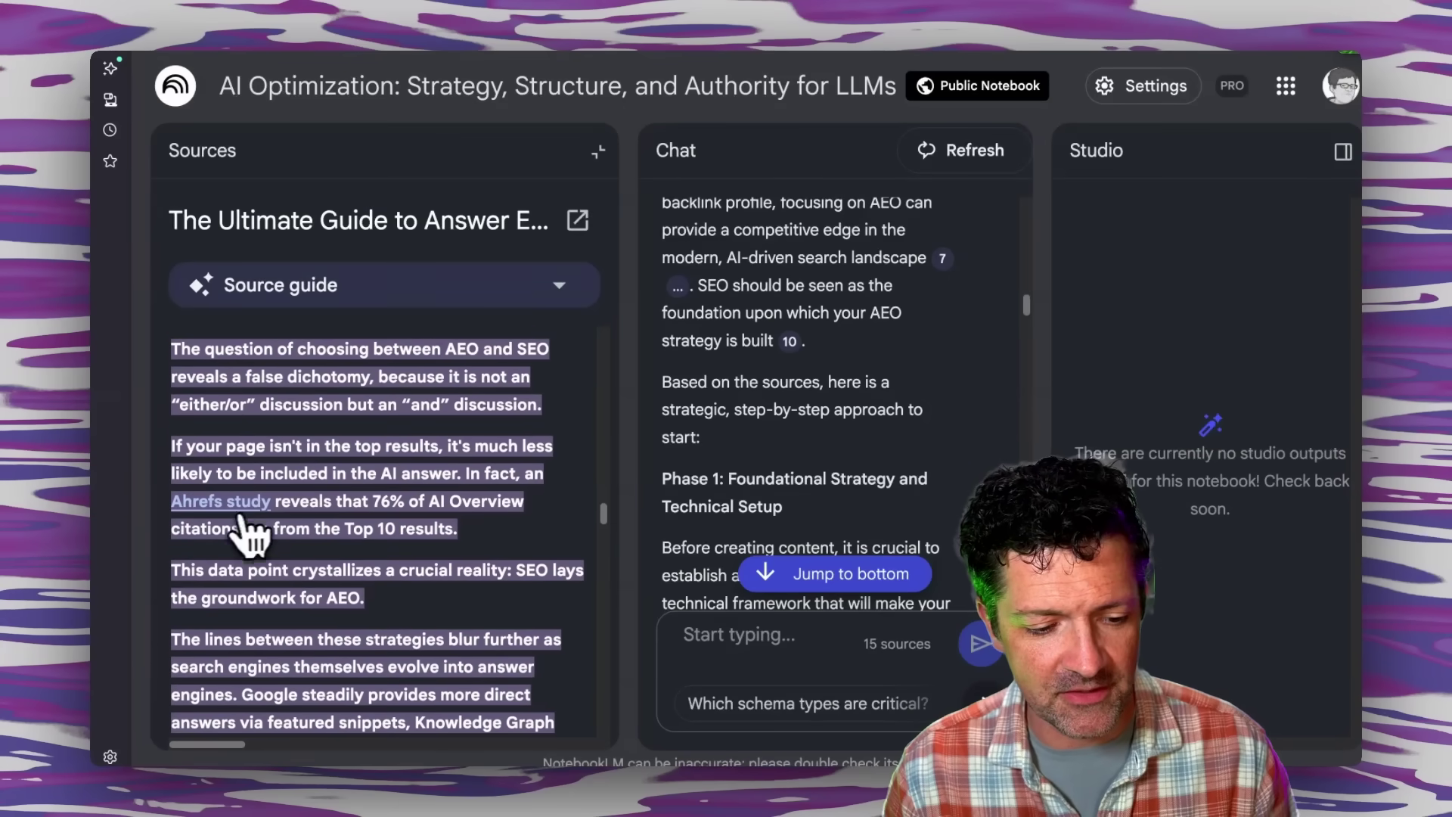
left_click(234, 418)
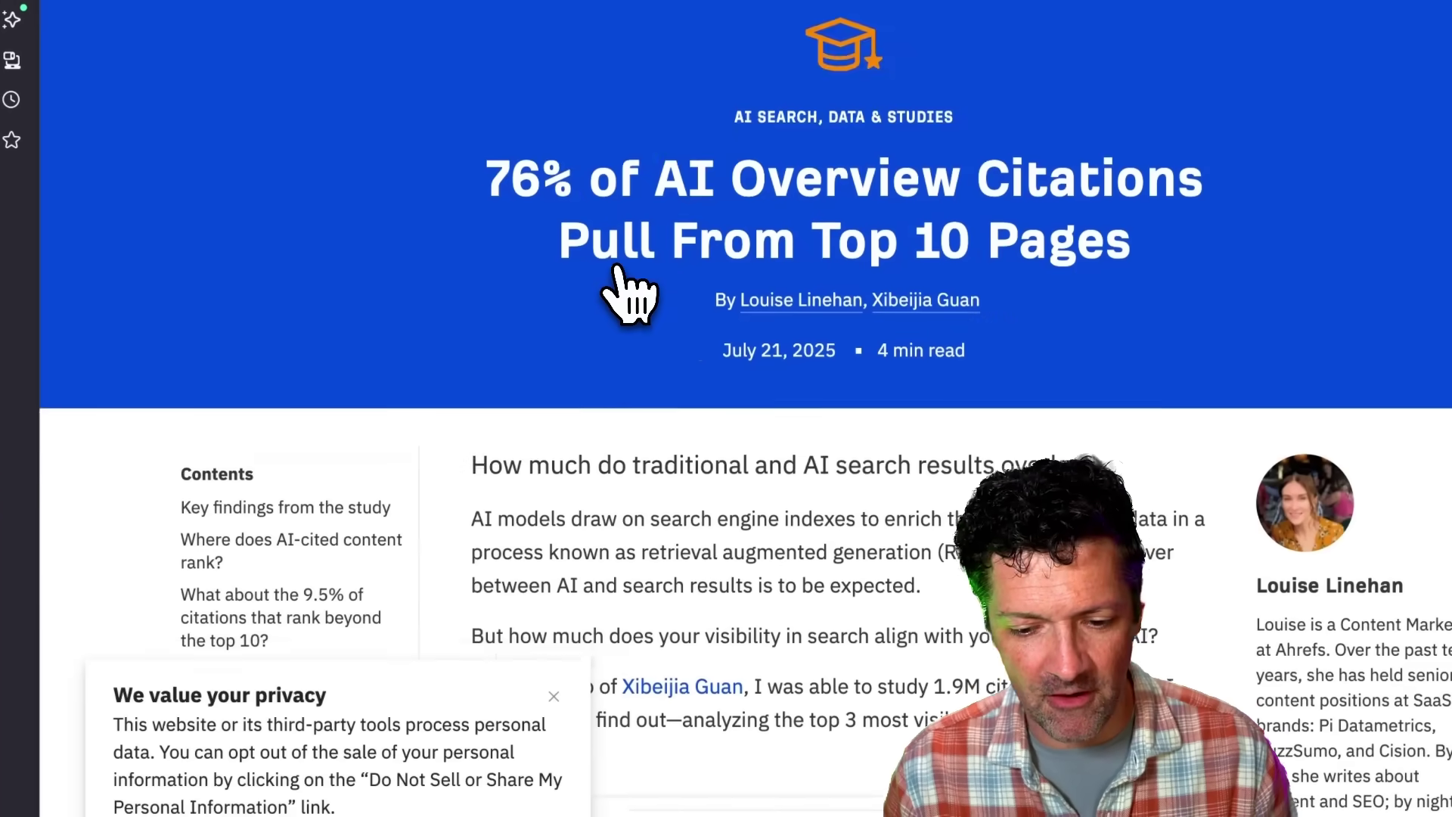
scroll(616, 267, "down", 4)
scroll(616, 269, "down", 3)
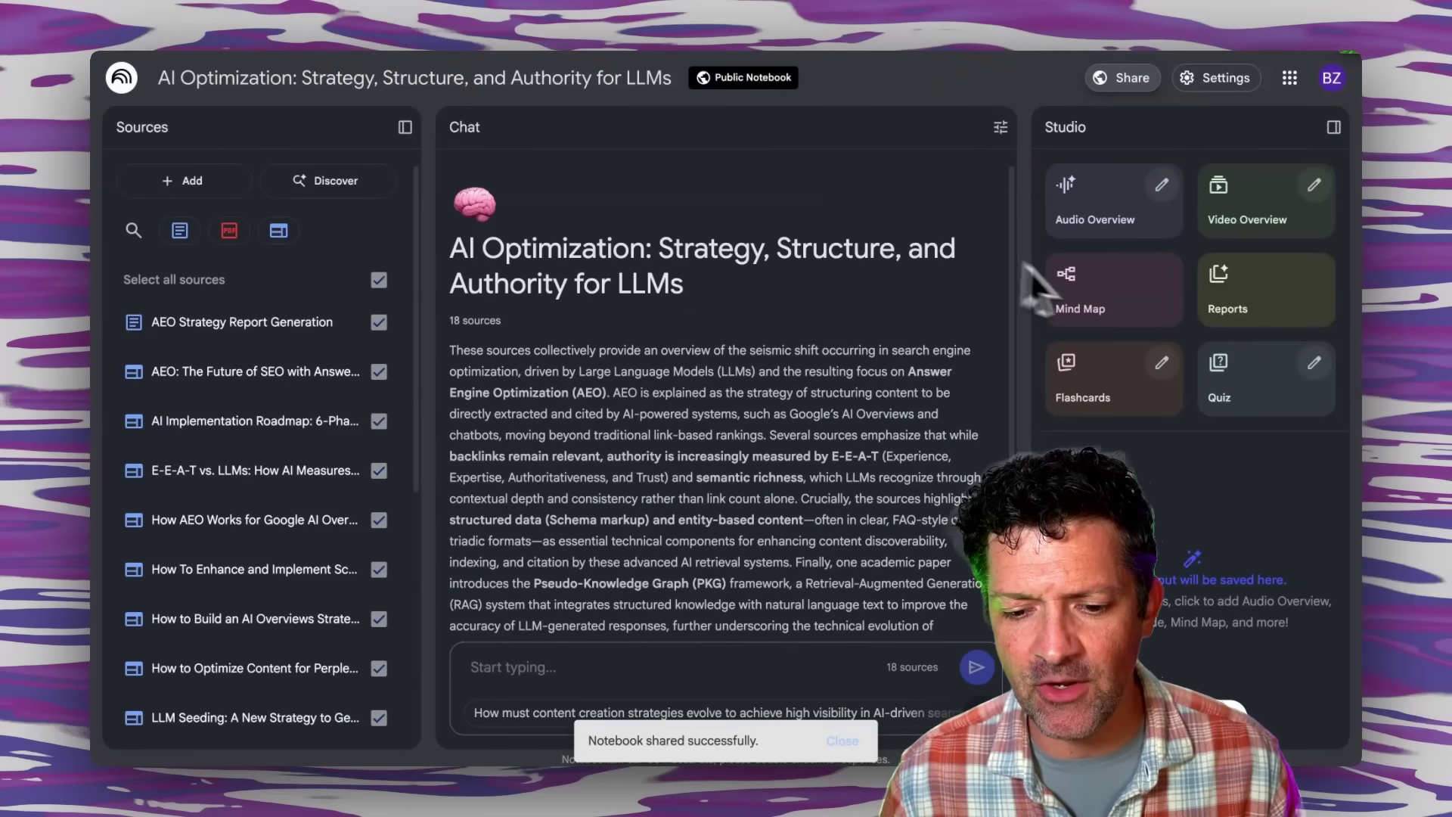
Generate the 'Answer Engine Optimization Strategy and Framework' mind map from the 18 sources and open it.
left_click(1089, 287)
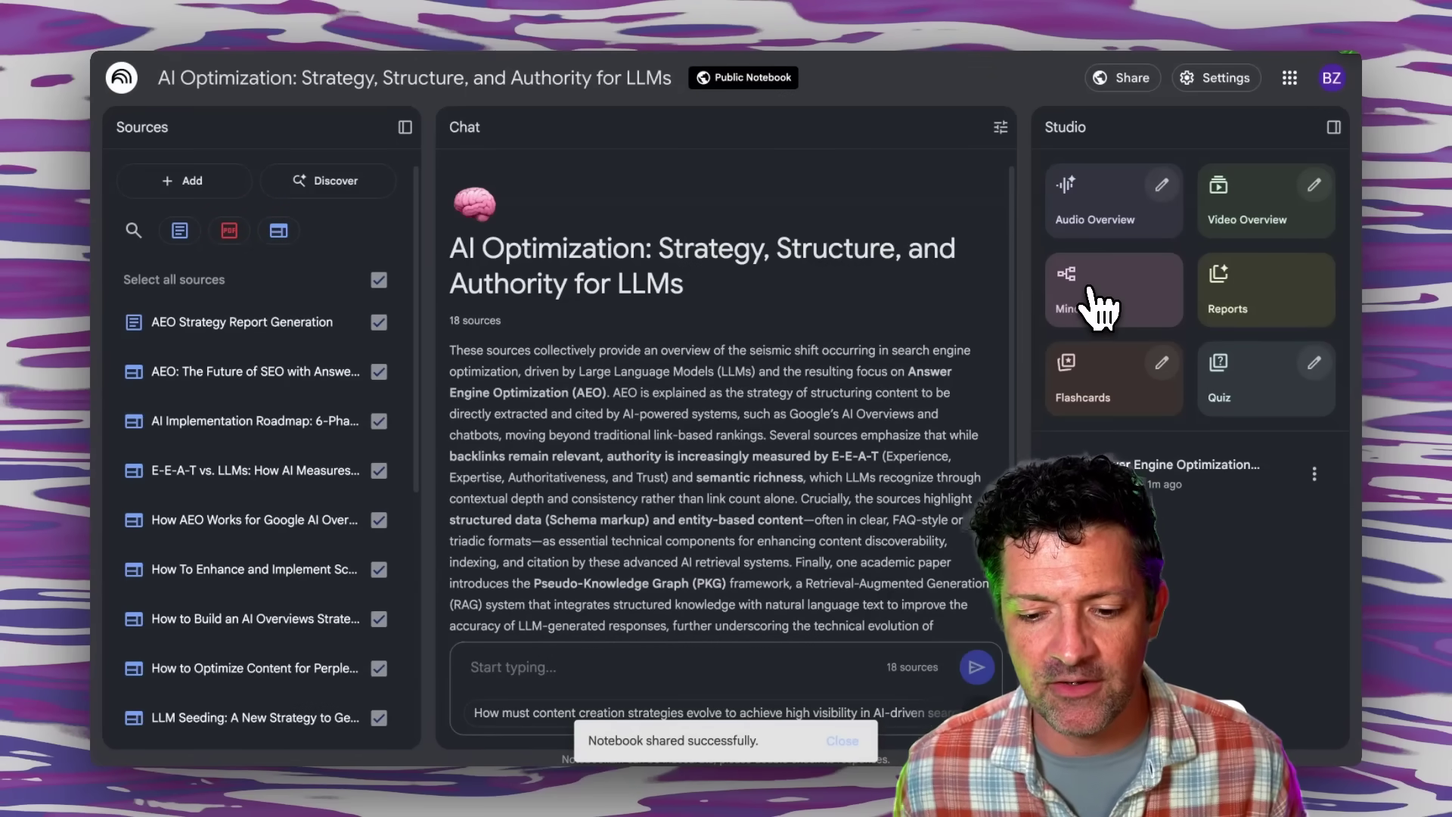
left_click(1195, 469)
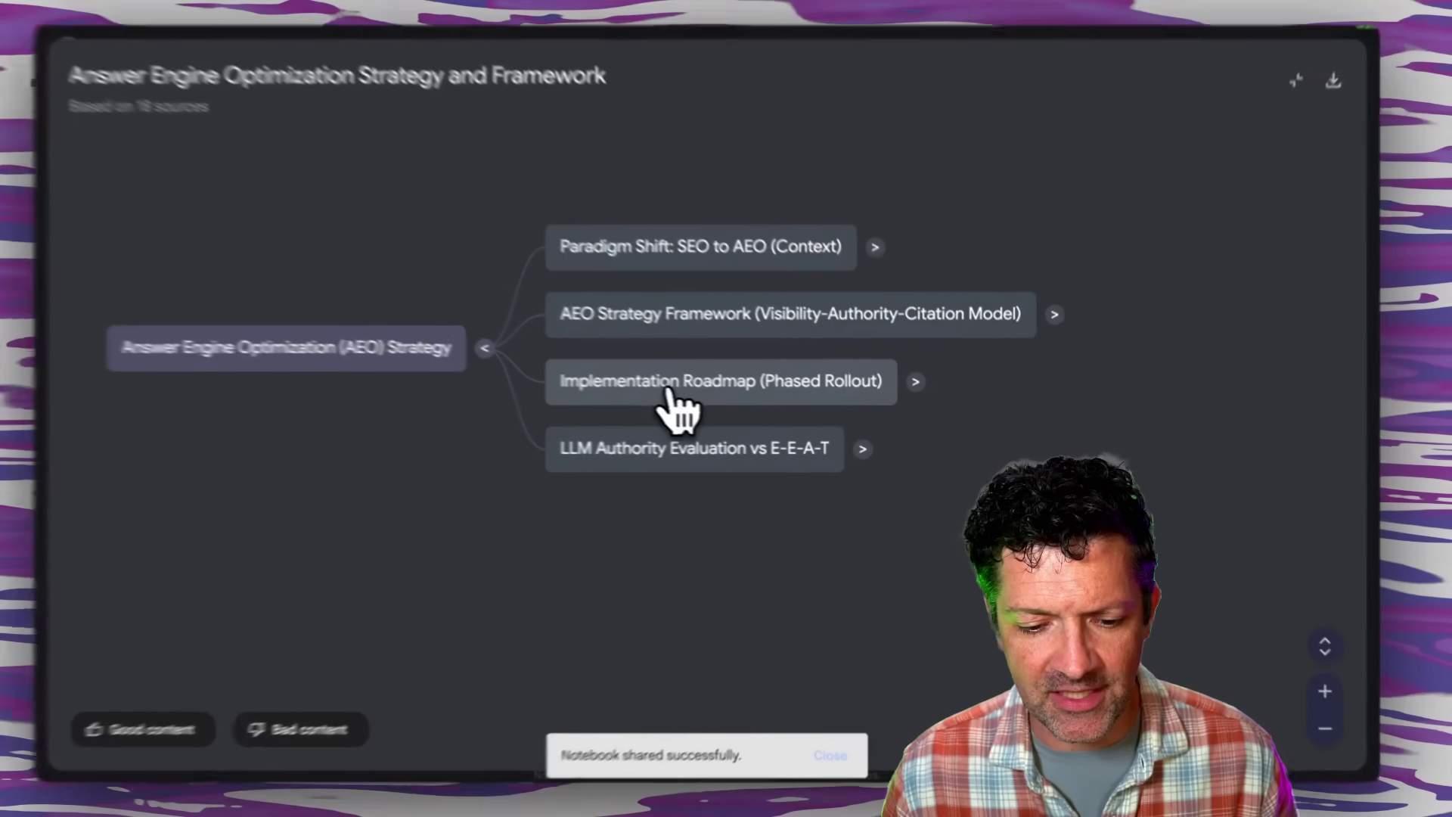
Expand the Implementation Roadmap (Phased Rollout) branch and its Phase 1: Audit & Foundation node.
left_click(673, 389)
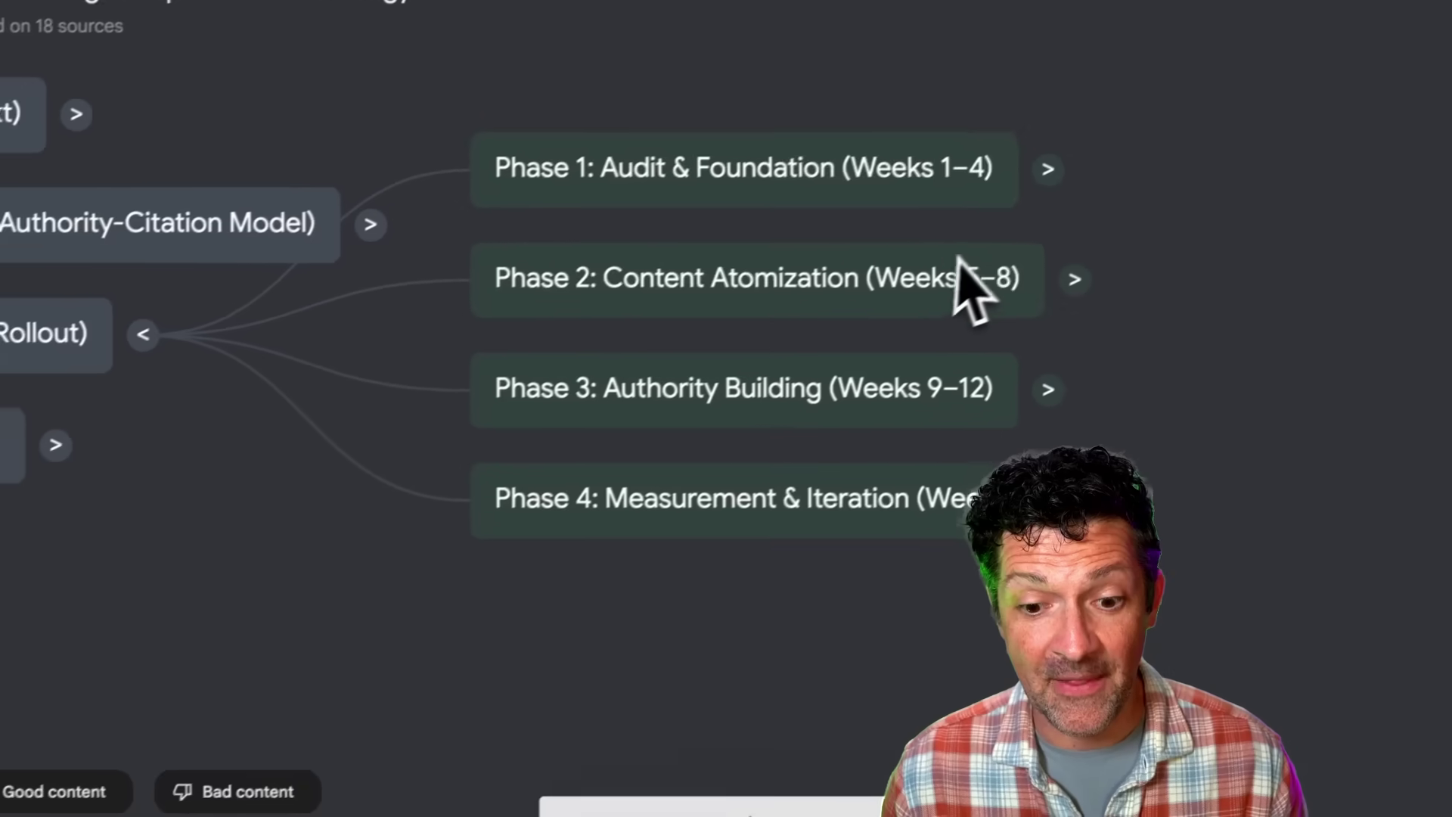
left_click(1025, 182)
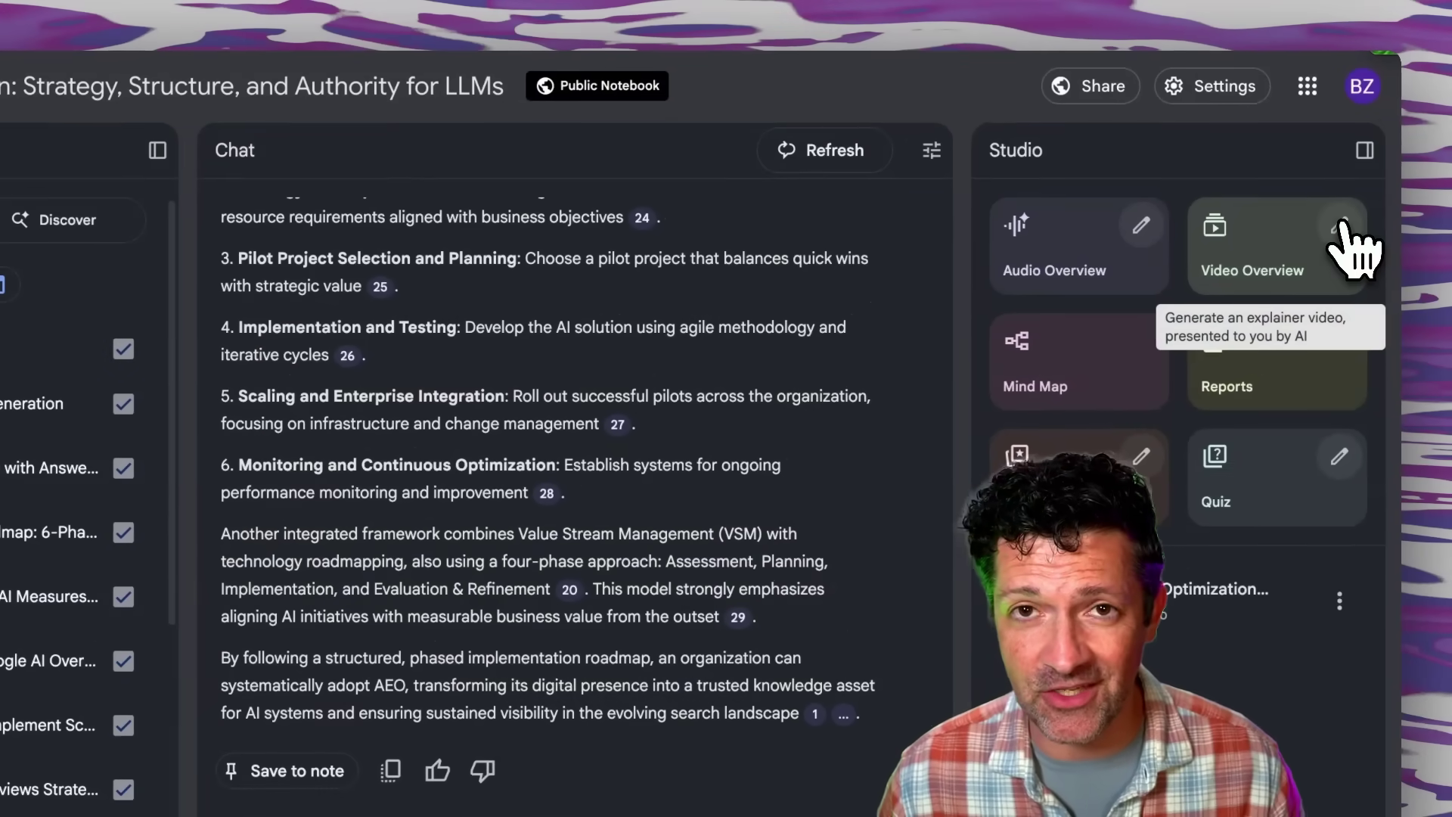
Generate video overviews for the roadmap phases, each with its own training-module focus prompt.
left_click(1342, 226)
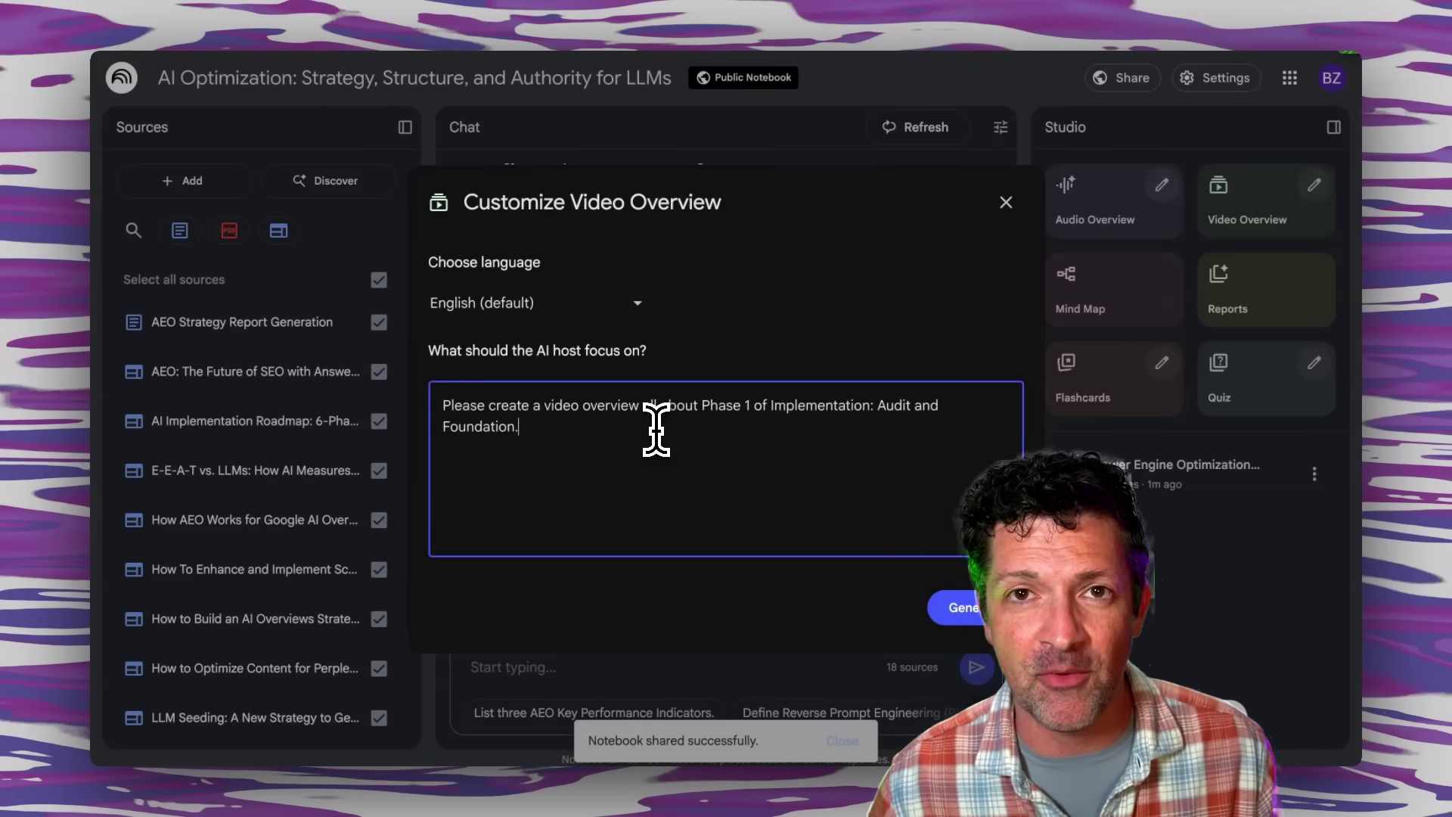
left_click(957, 607)
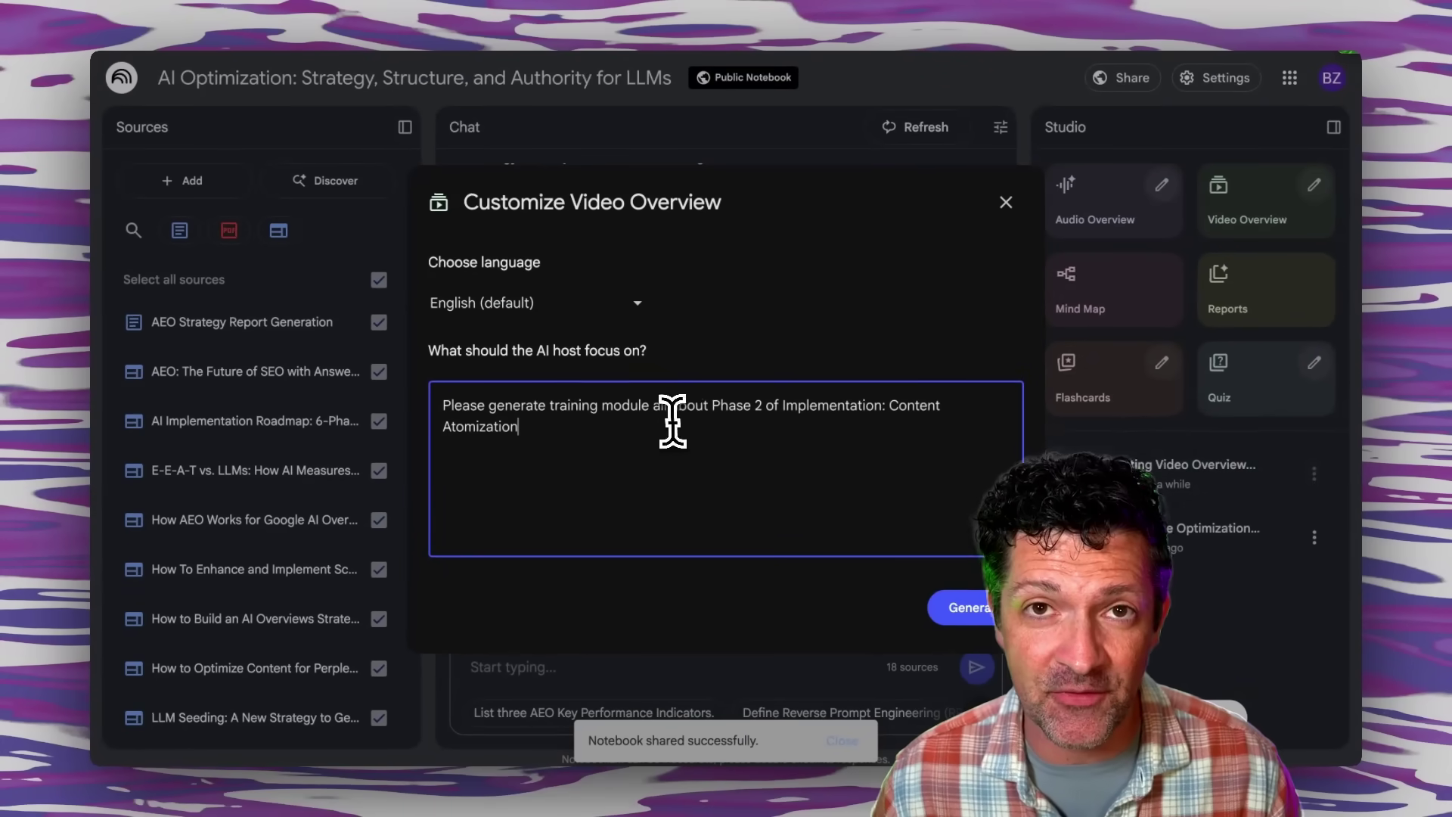
left_click_drag(442, 406, 616, 434)
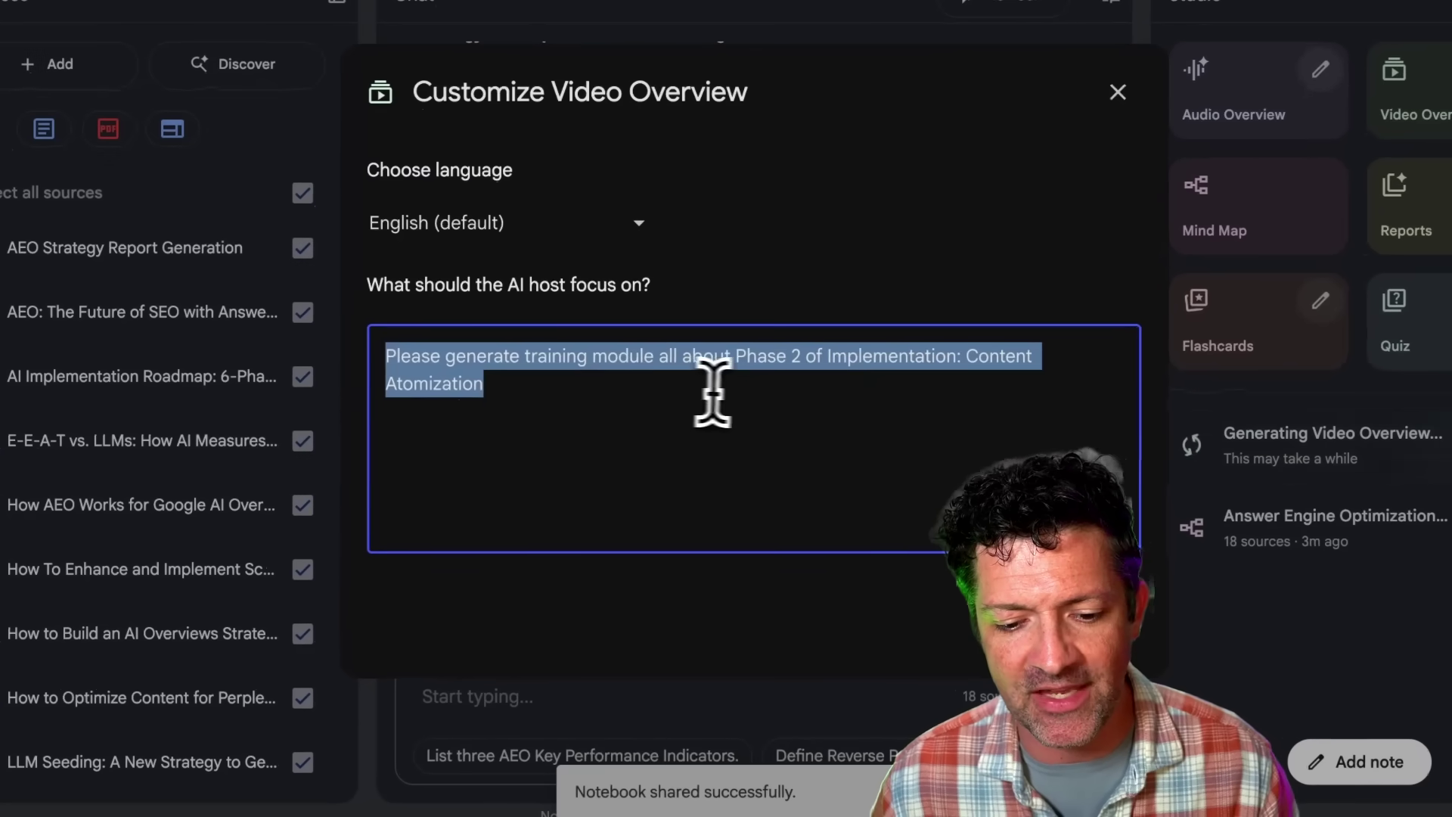
left_click(692, 383)
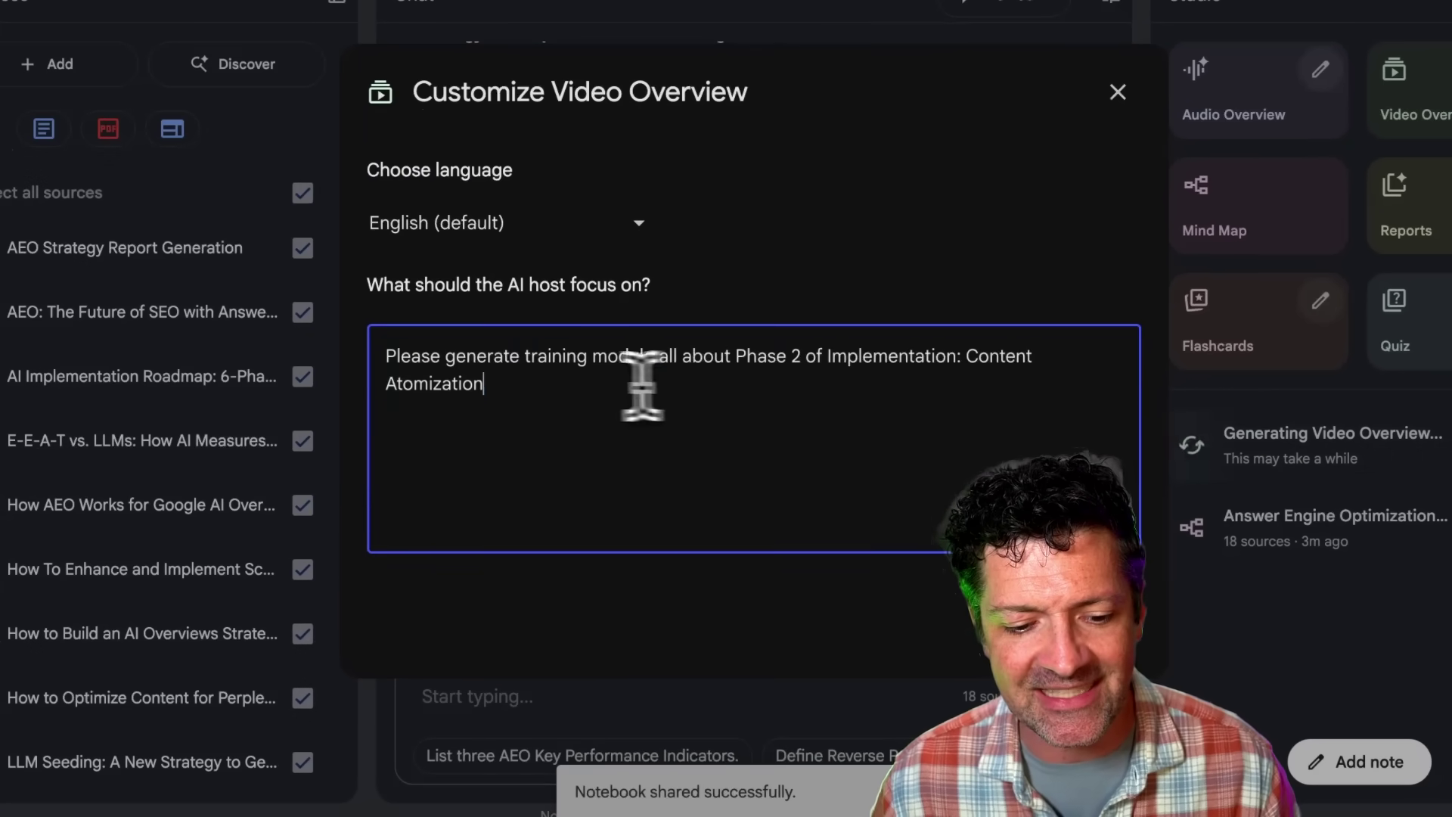
key("ctrl+a")
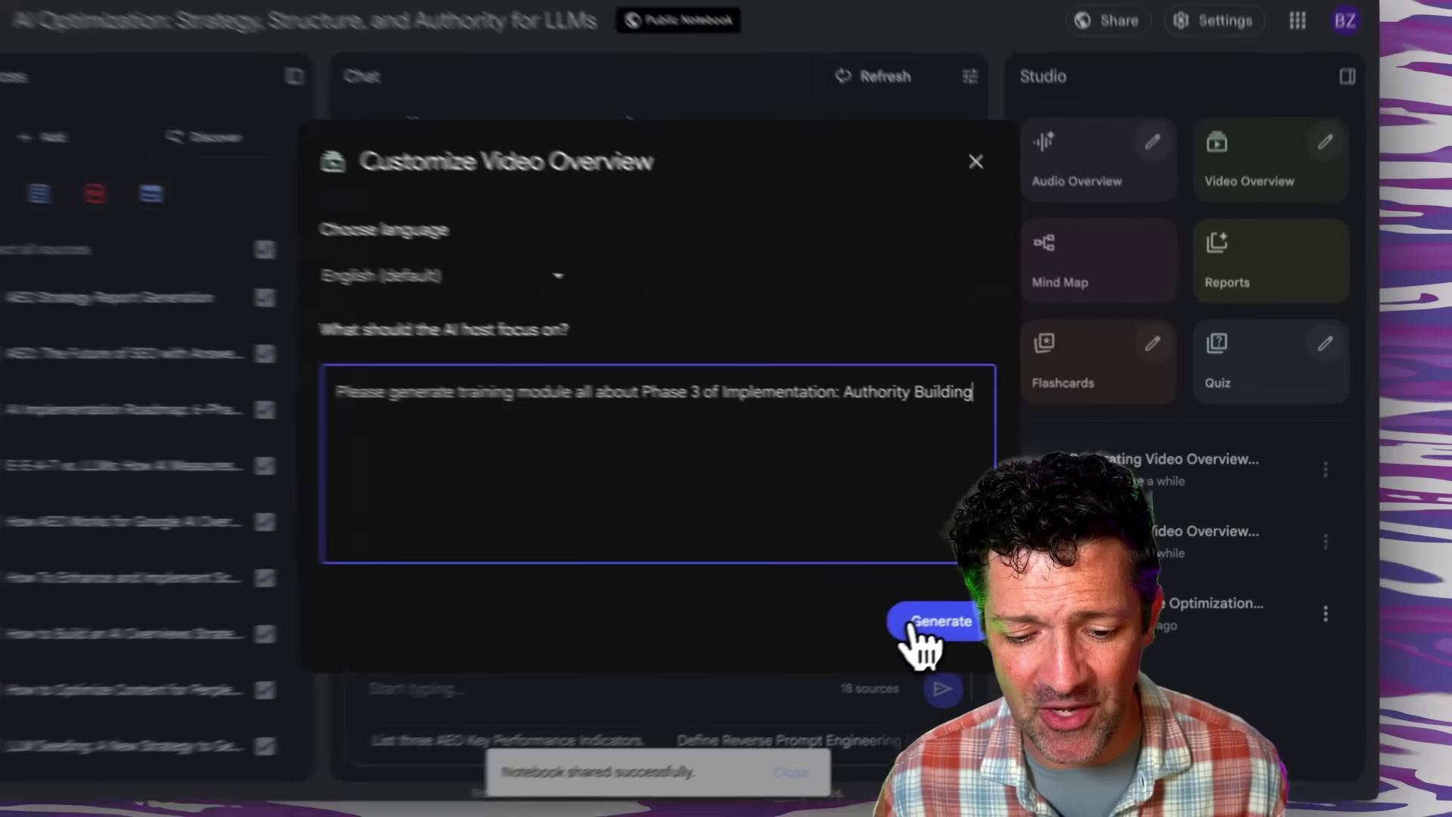
left_click(955, 608)
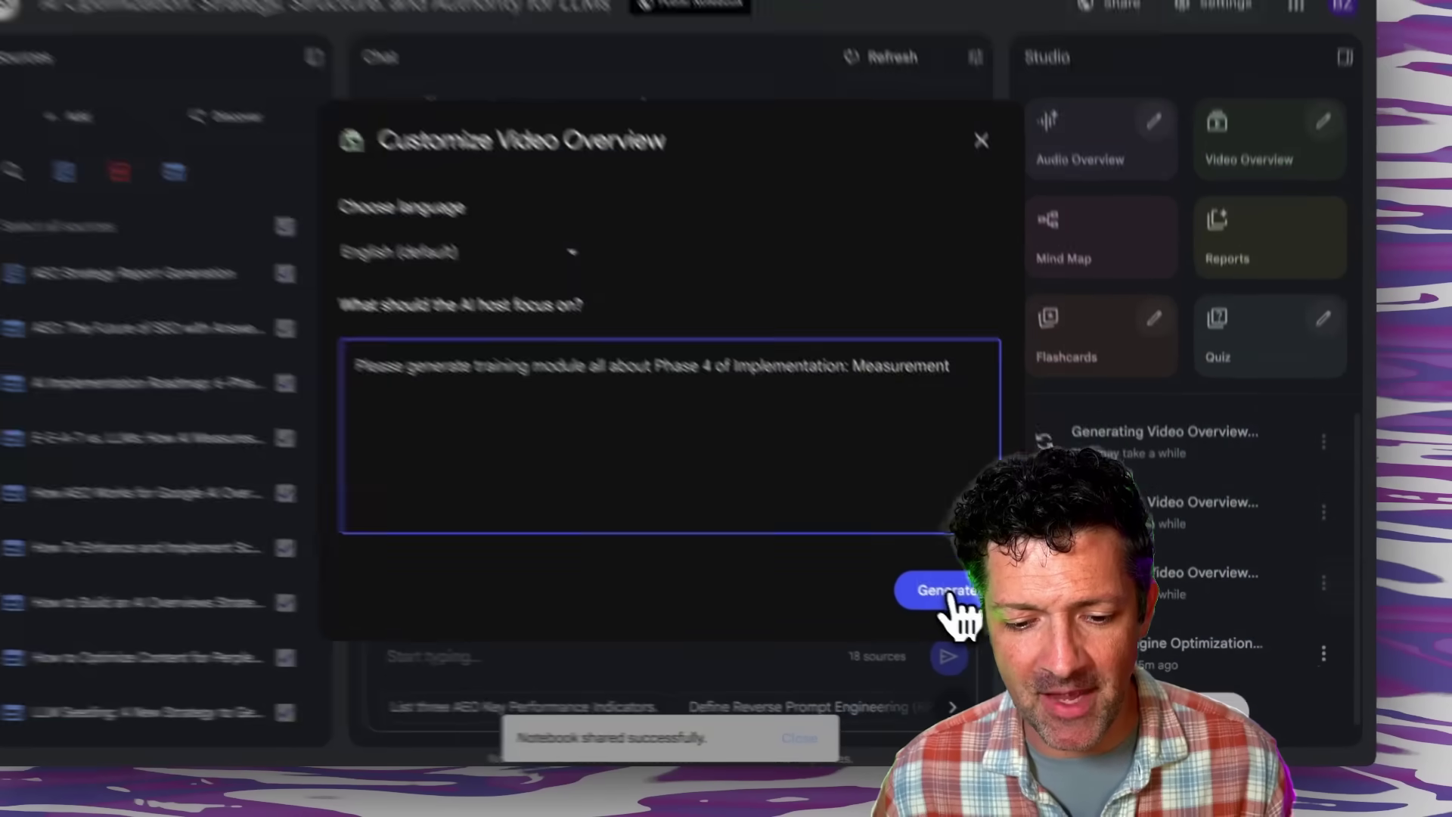
left_click(978, 615)
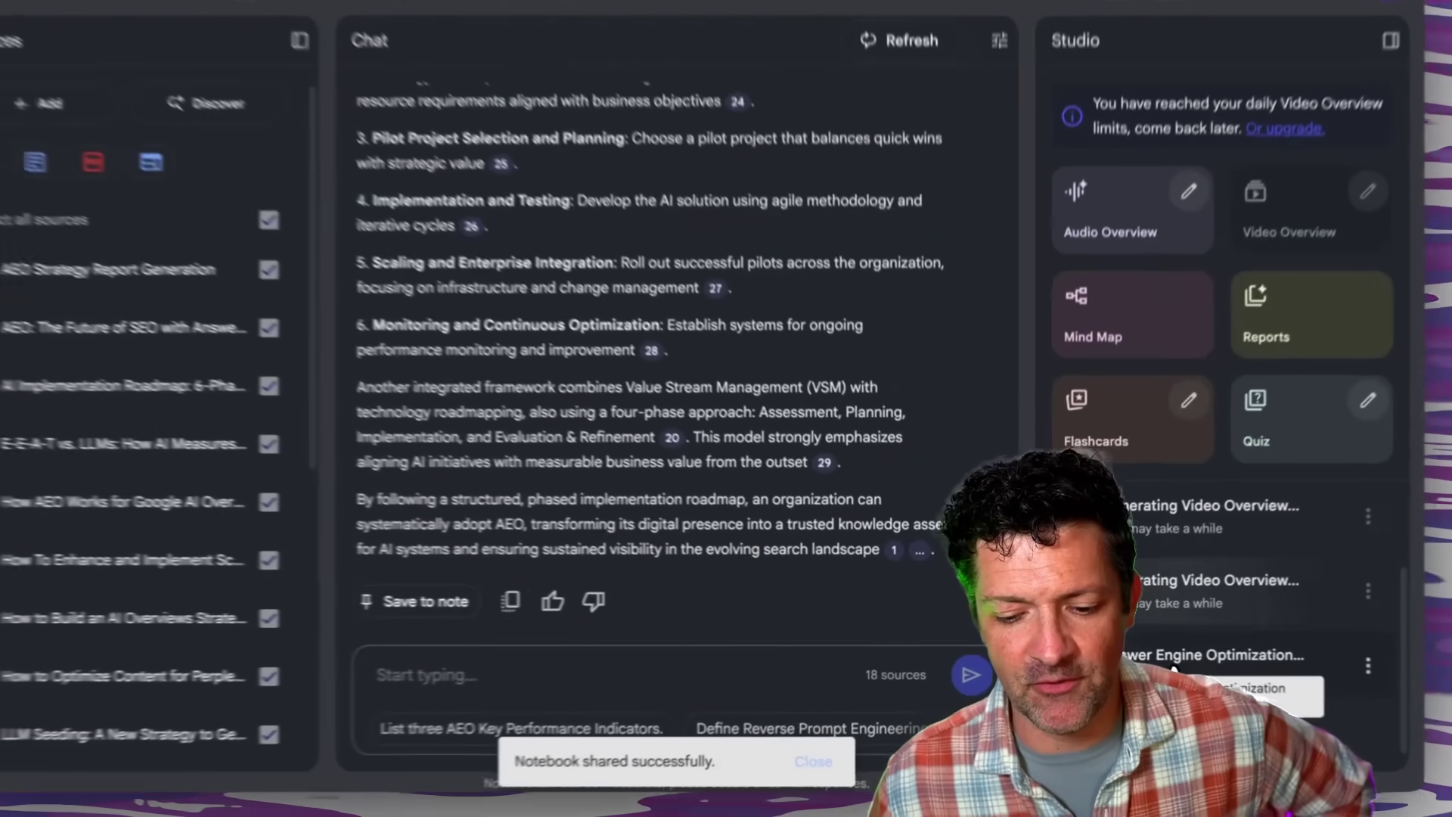
Open the mind map full view, expand Implementation Roadmap, and pan to show Phases 1–4.
left_click(1157, 666)
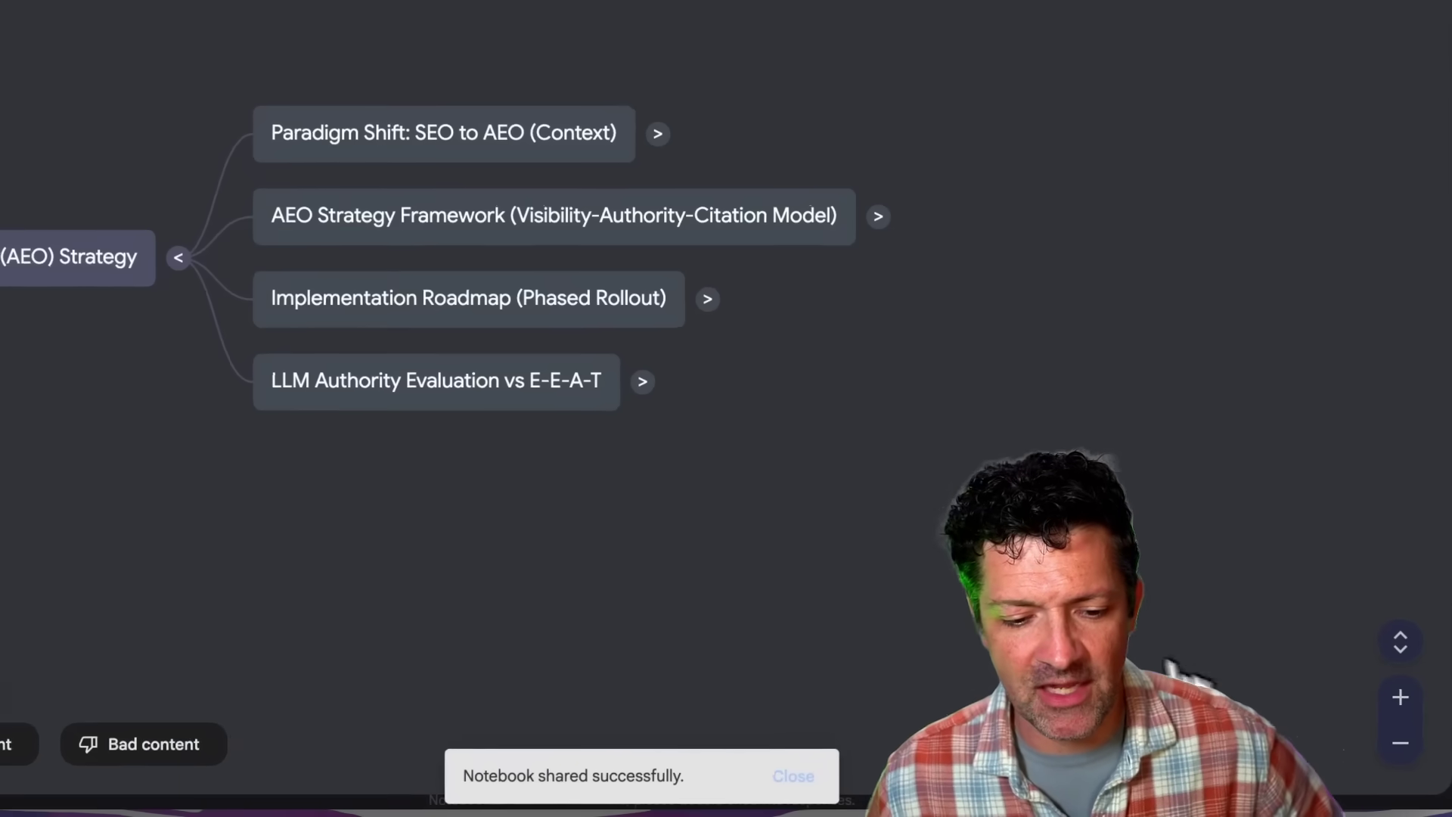
left_click(708, 299)
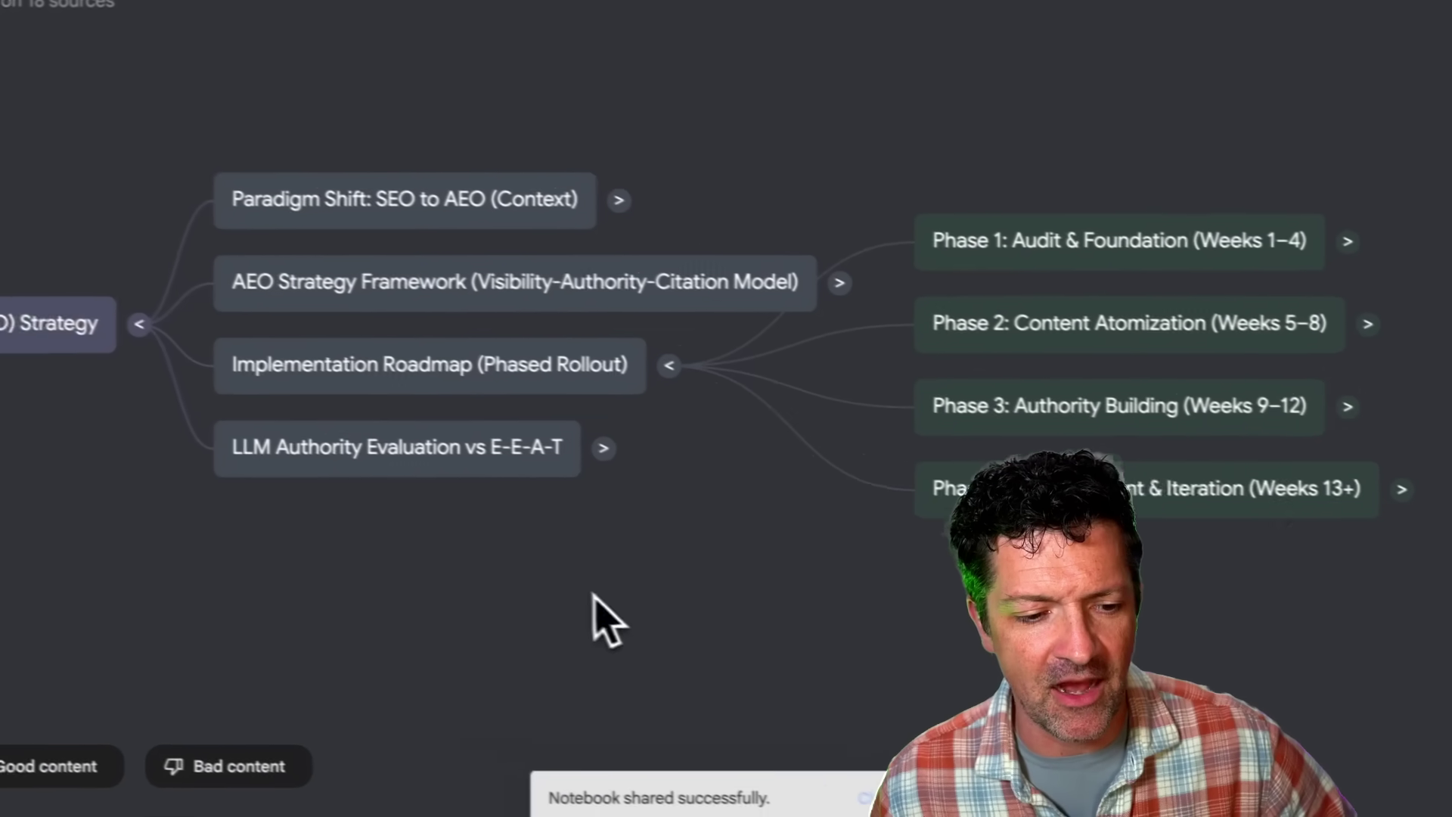
left_click_drag(594, 594, 312, 605)
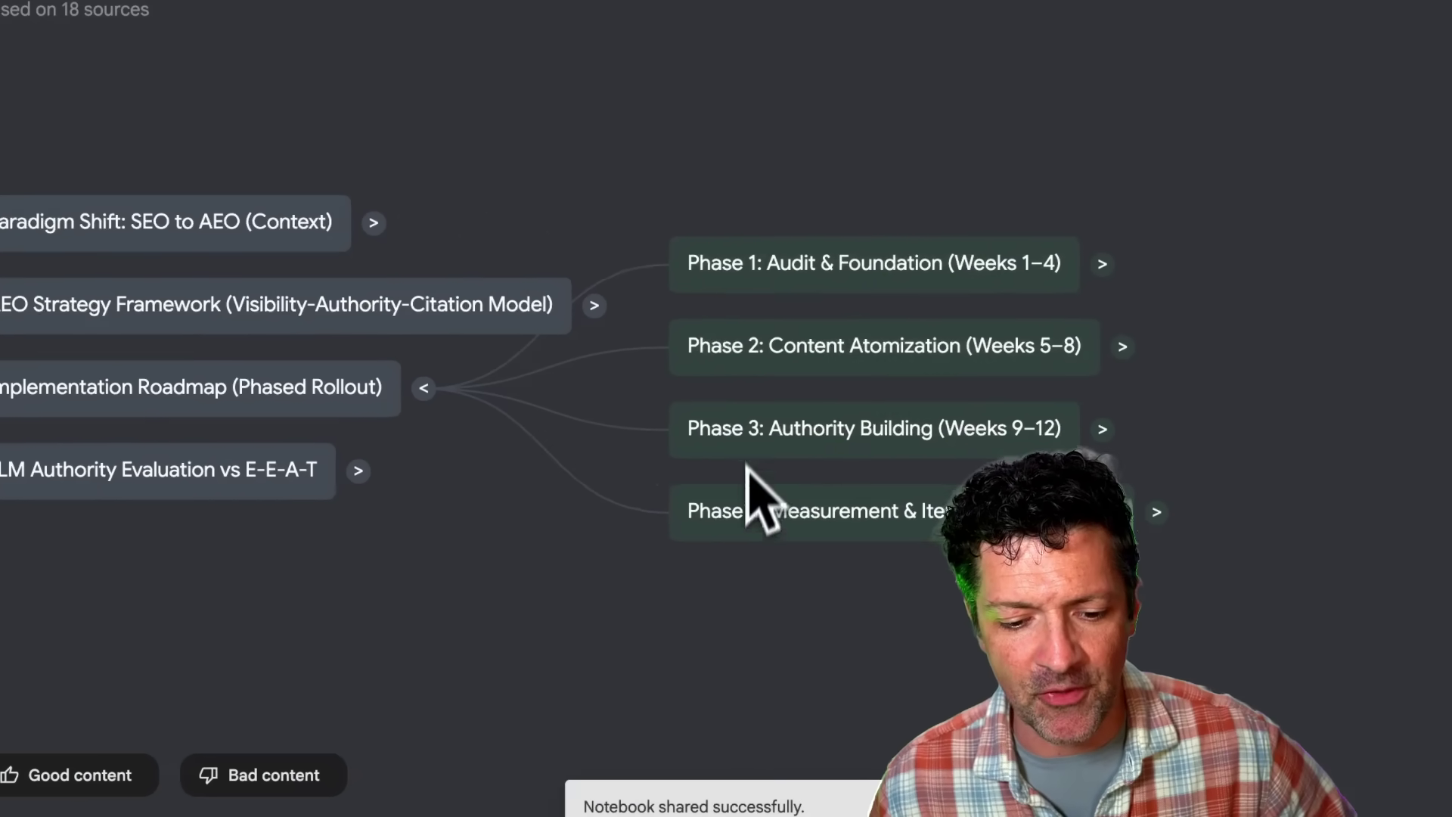
scroll(749, 593, "down", 3)
left_click_drag(643, 603, 998, 628)
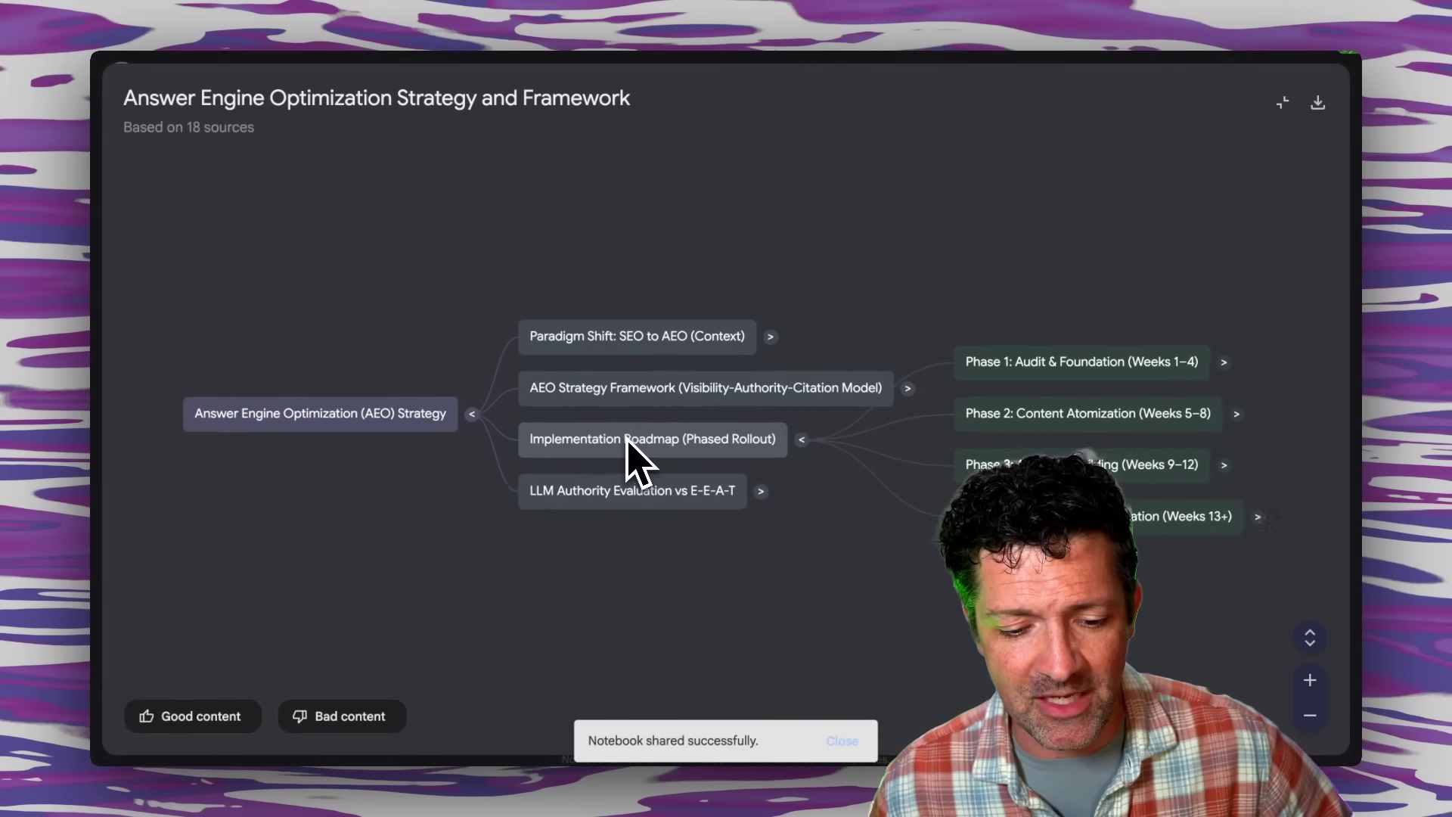
scroll(621, 439, "up", 3)
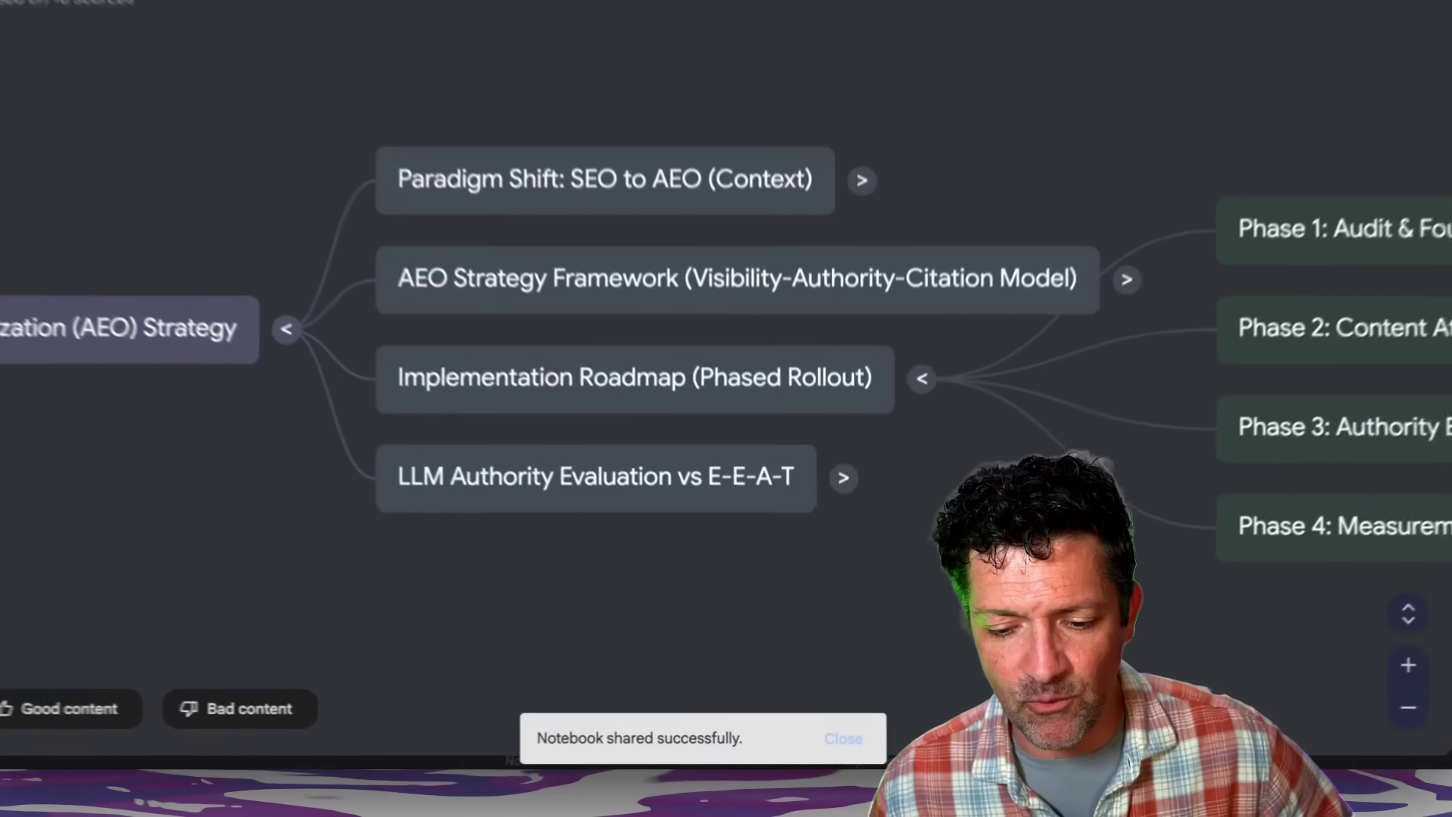
left_click_drag(855, 568, 412, 568)
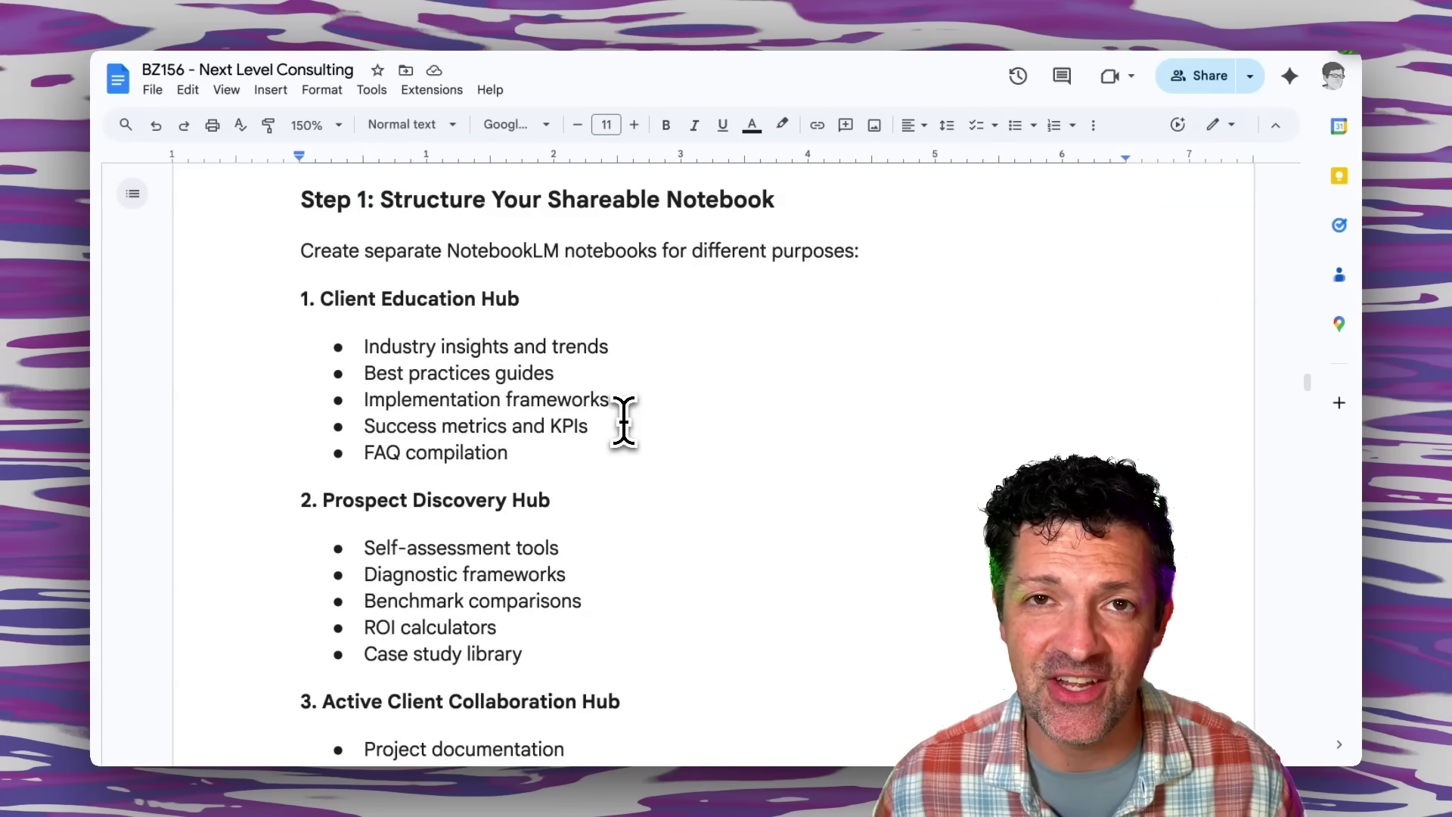
Read past Steps 1 and 2 to Video Generation Prompts, highlighting the Project documentation bullet.
scroll(625, 421, "down", 2)
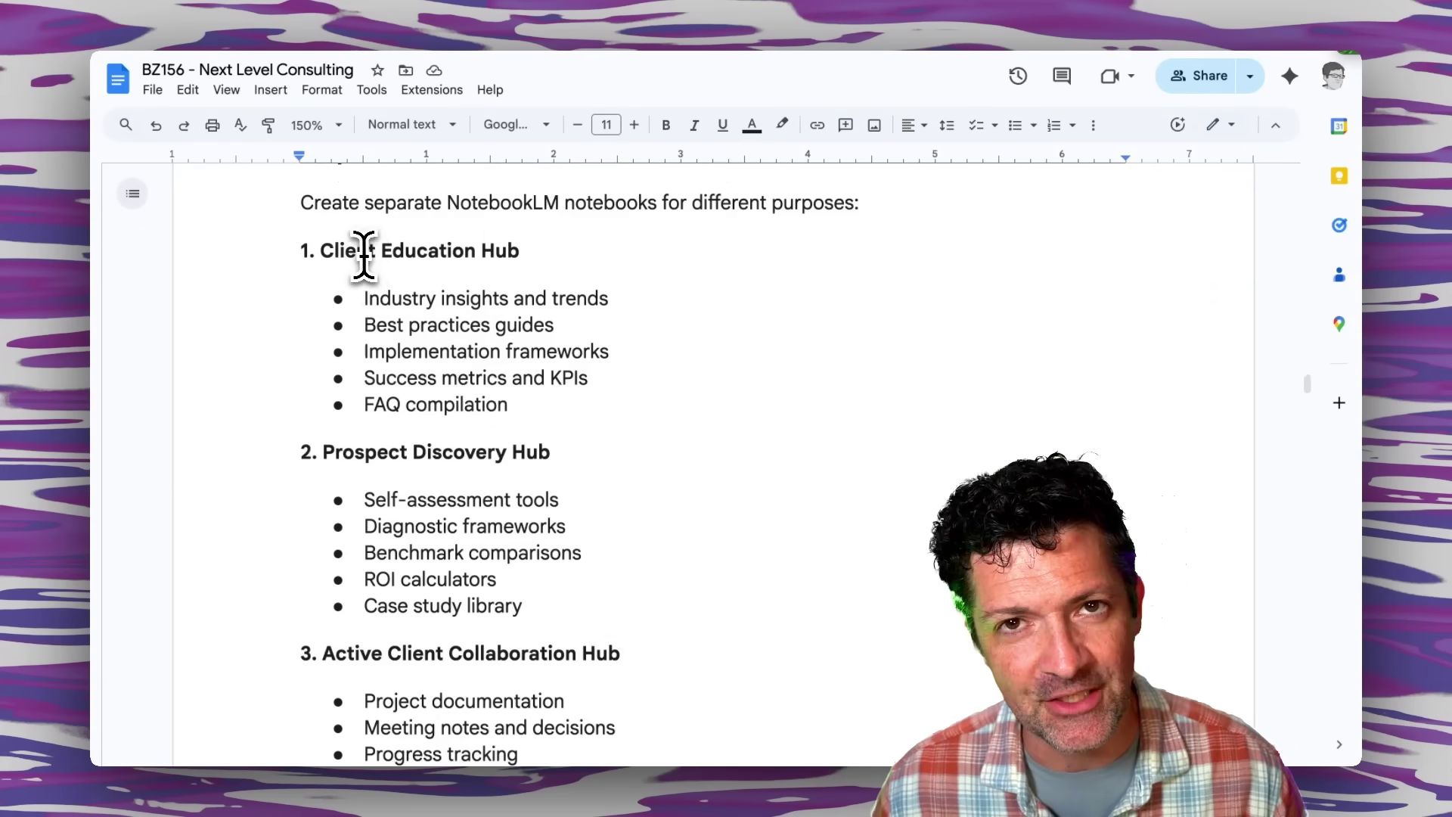
scroll(555, 299, "down", 5)
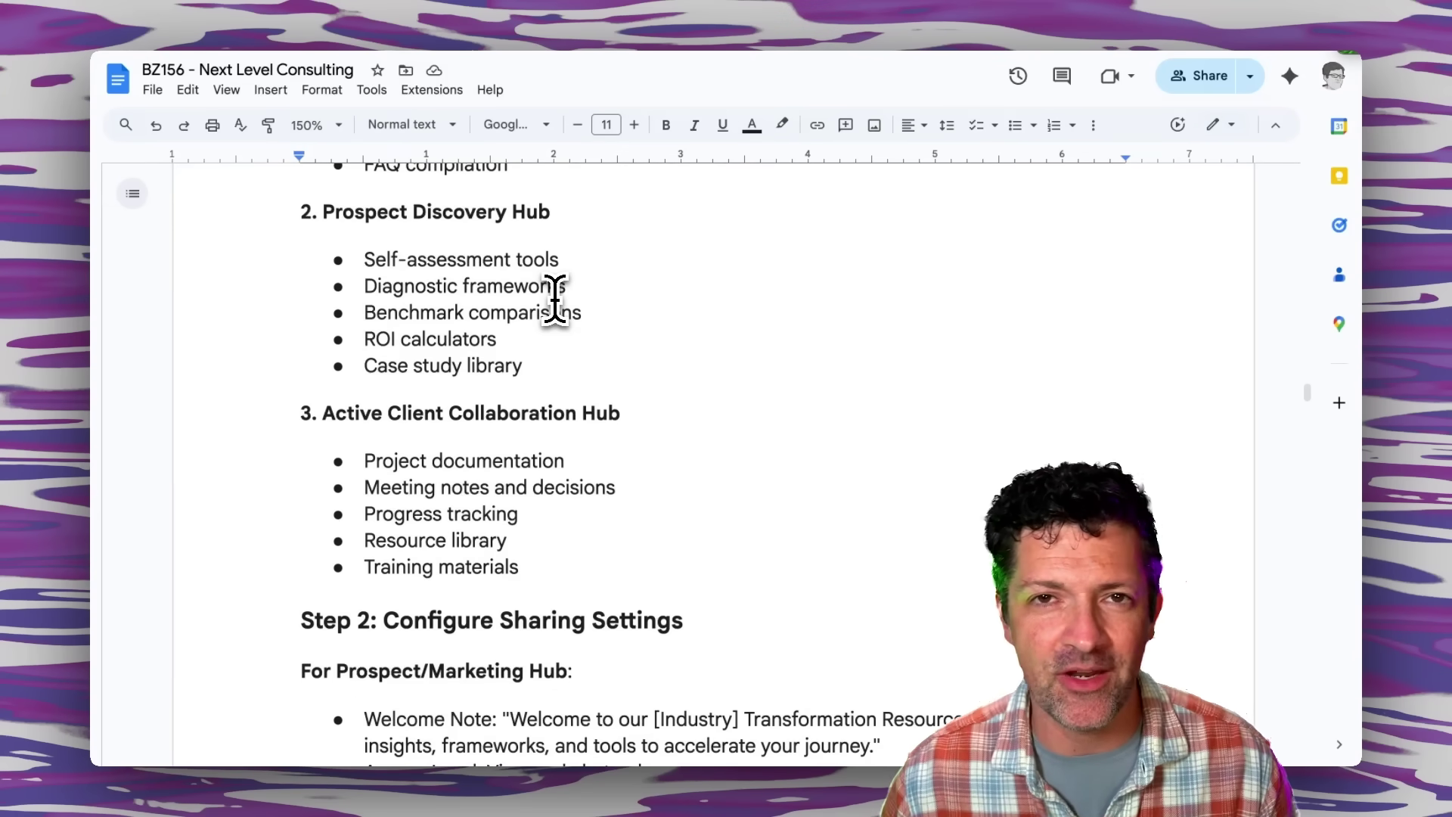
scroll(555, 299, "down", 4)
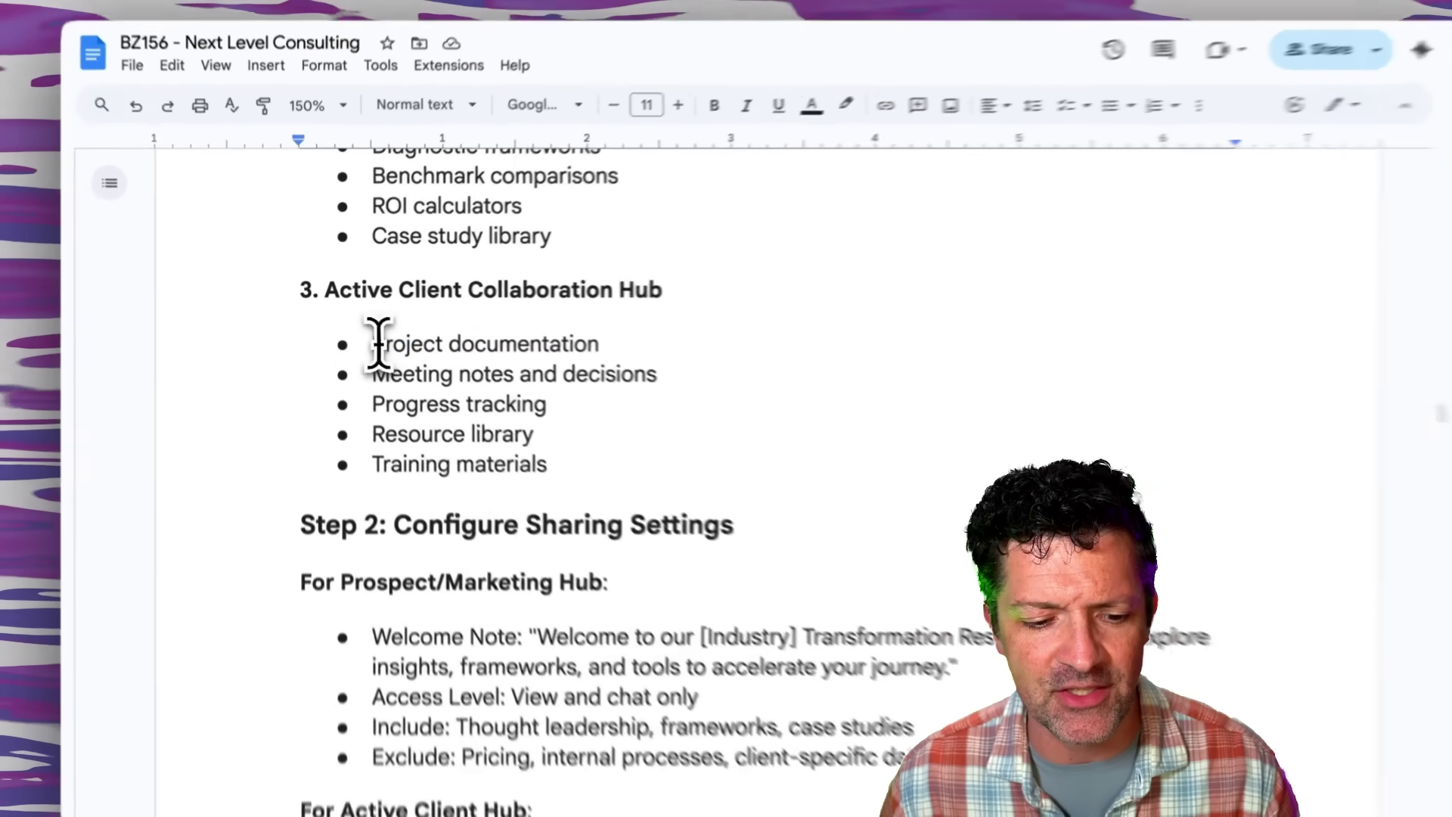
left_click_drag(364, 335, 547, 336)
scroll(622, 363, "down", 6)
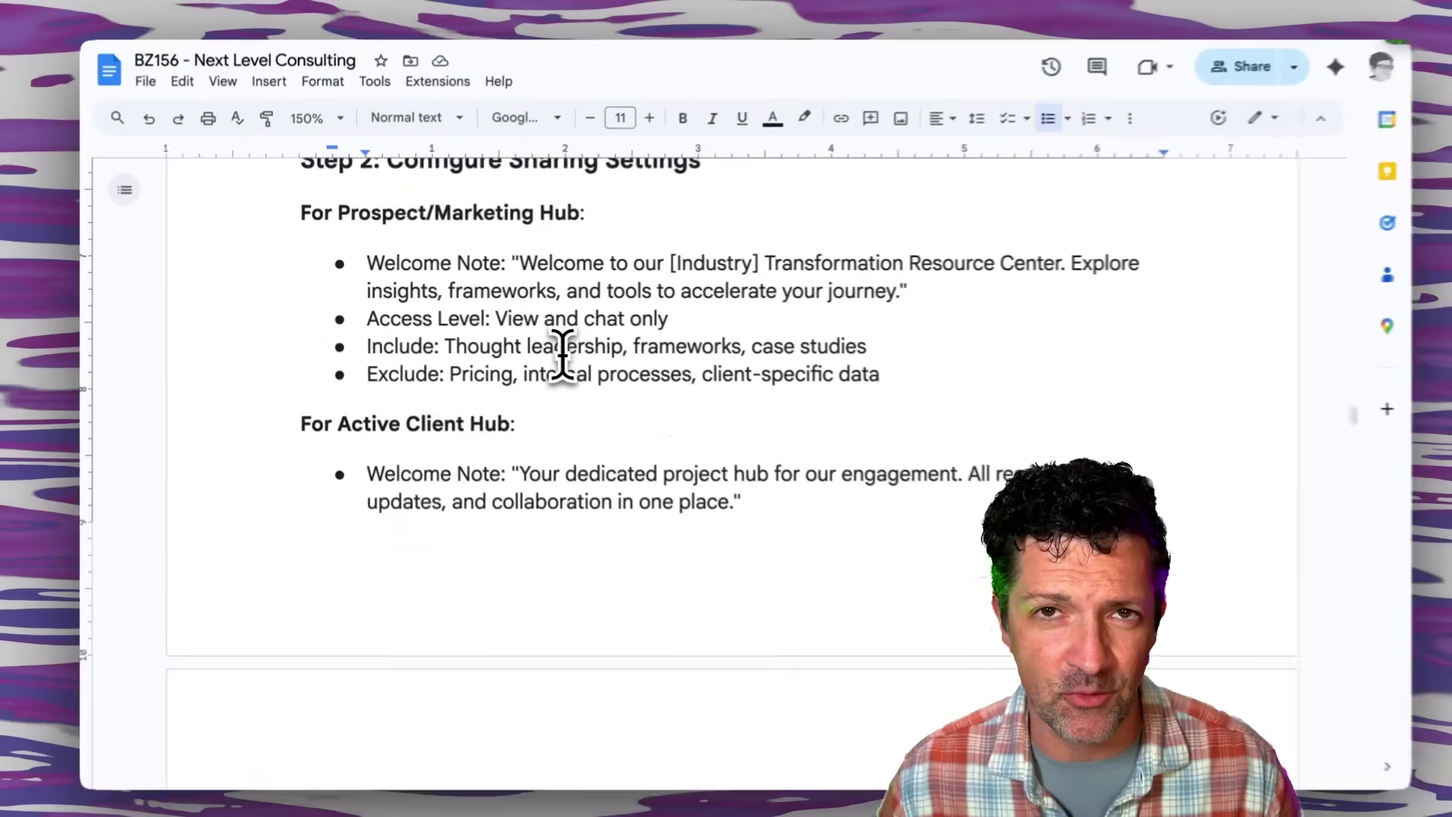
scroll(562, 356, "down", 2)
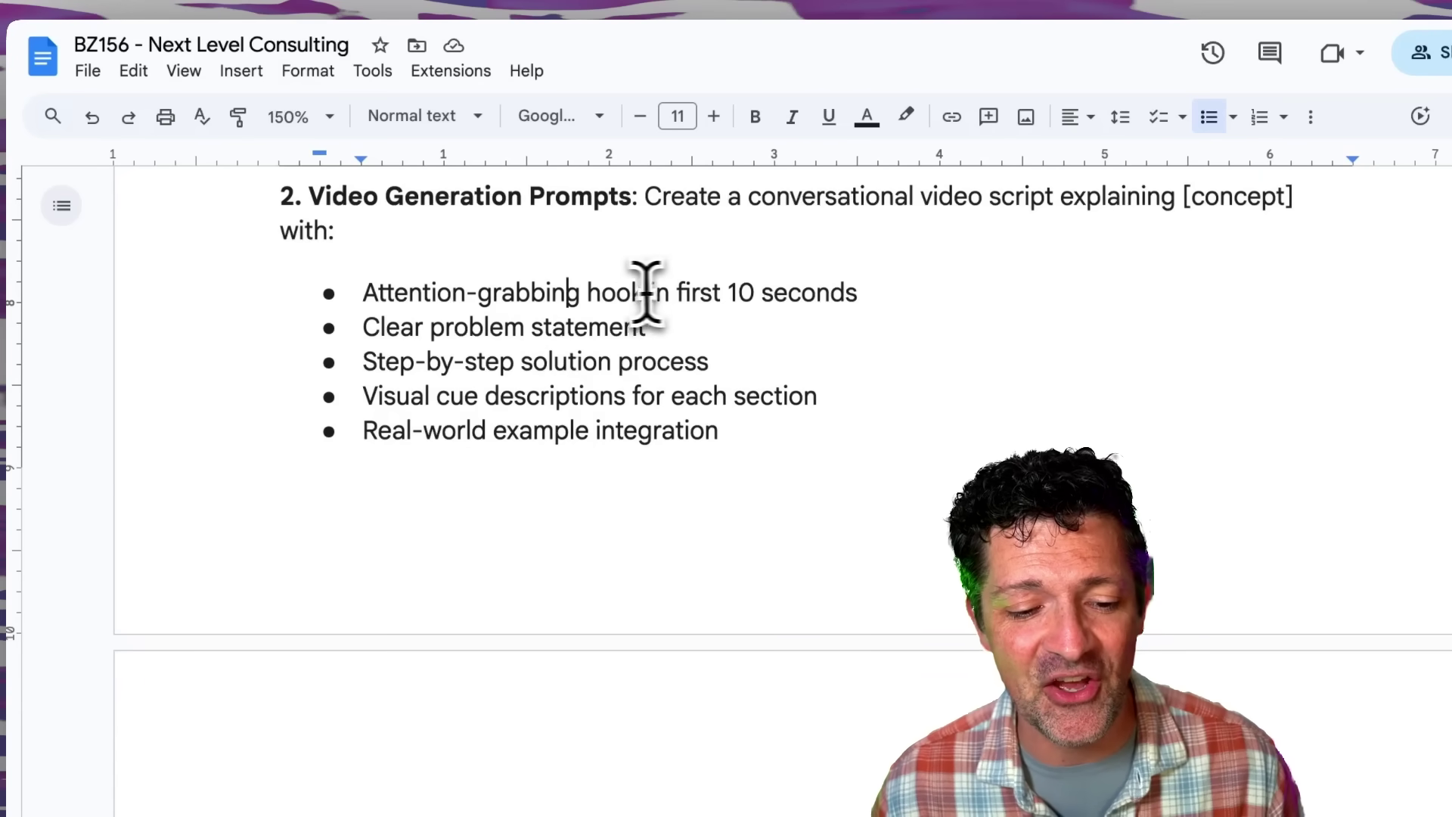
Read through Step 3, selecting the Clear problem statement and One specific tactic or insight lines.
triple_click(556, 327)
left_click(590, 350)
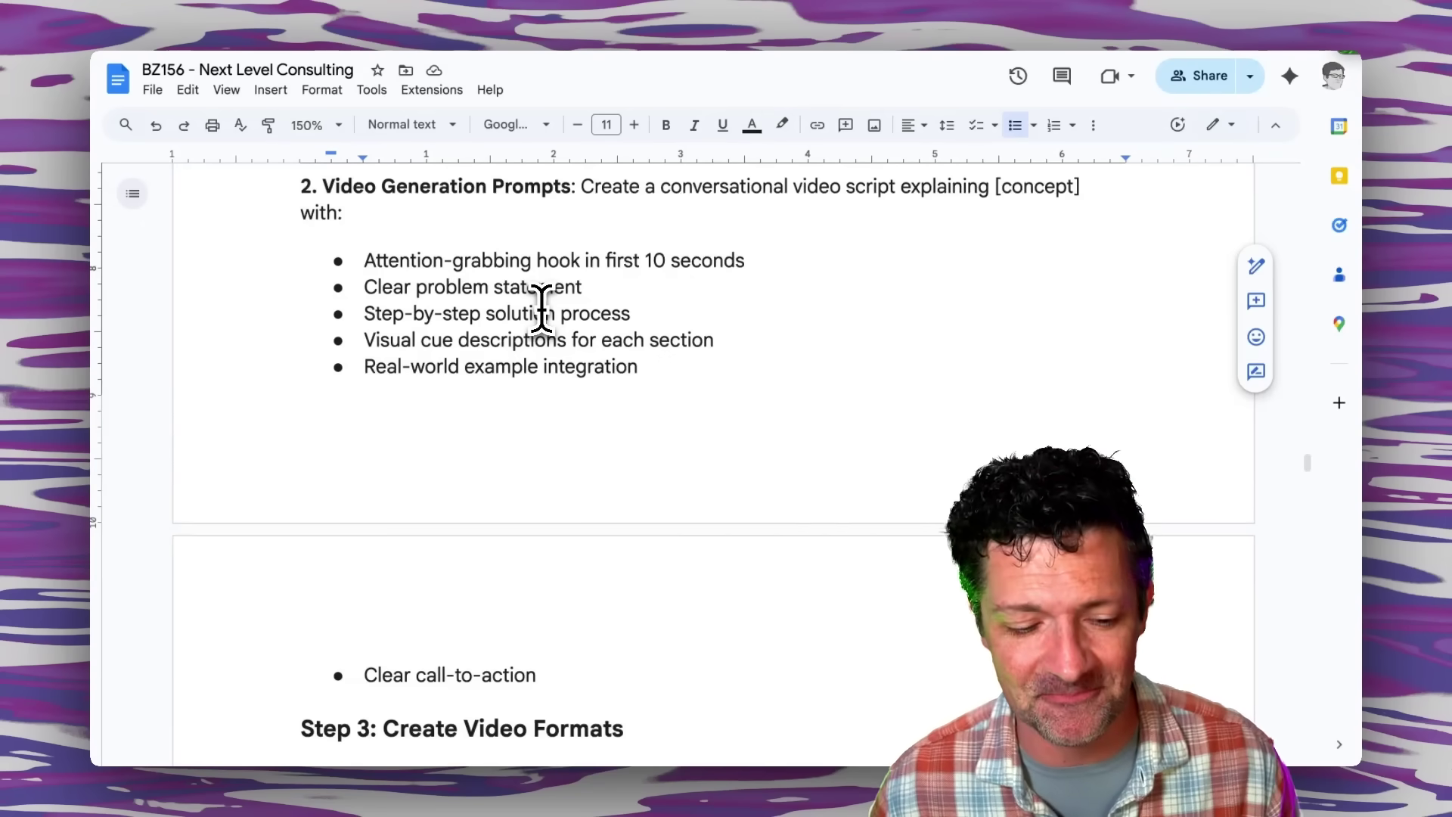
scroll(542, 308, "down", 7)
triple_click(623, 271)
left_click(488, 284)
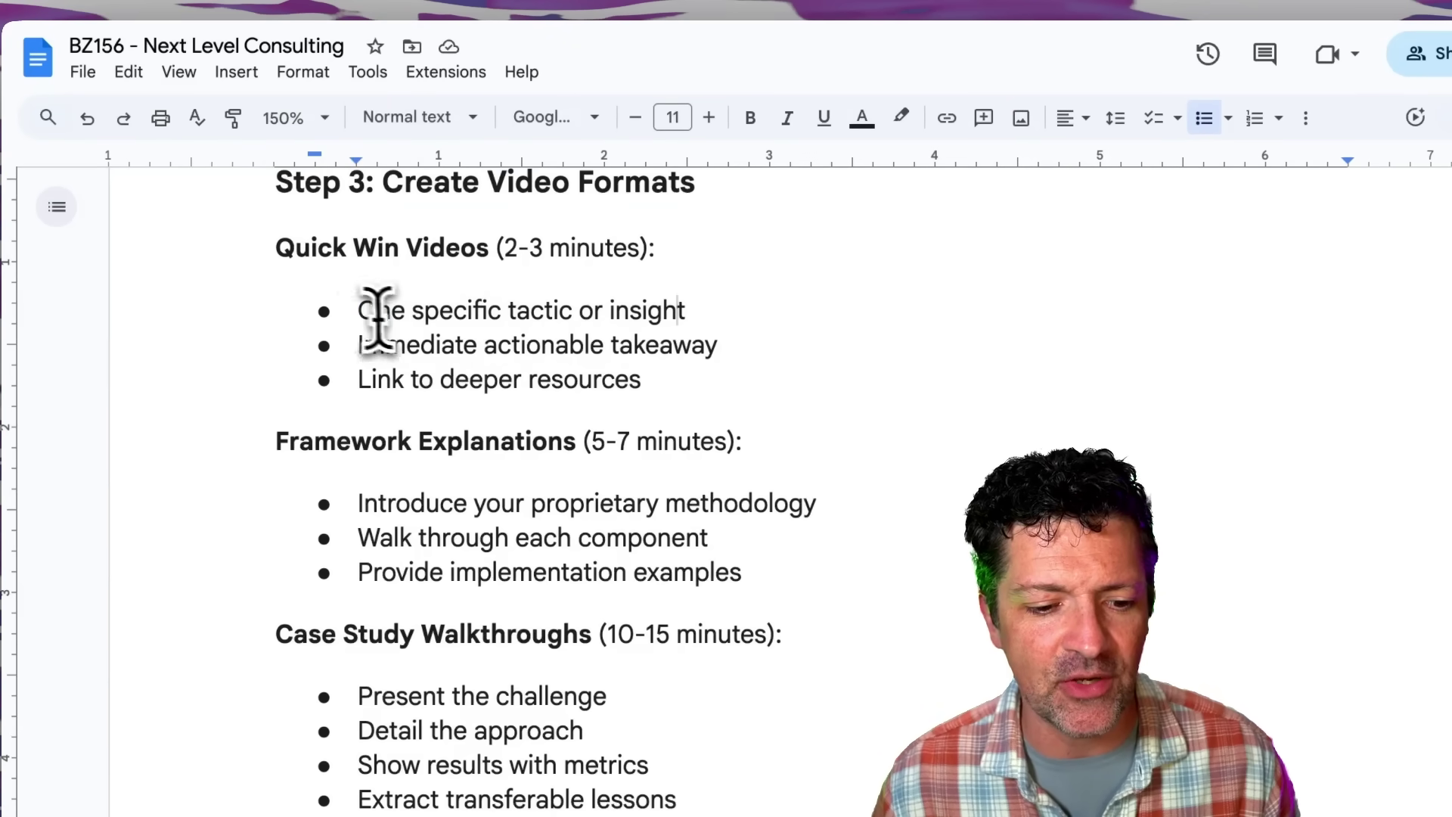
left_click_drag(363, 310, 687, 312)
left_click(687, 310)
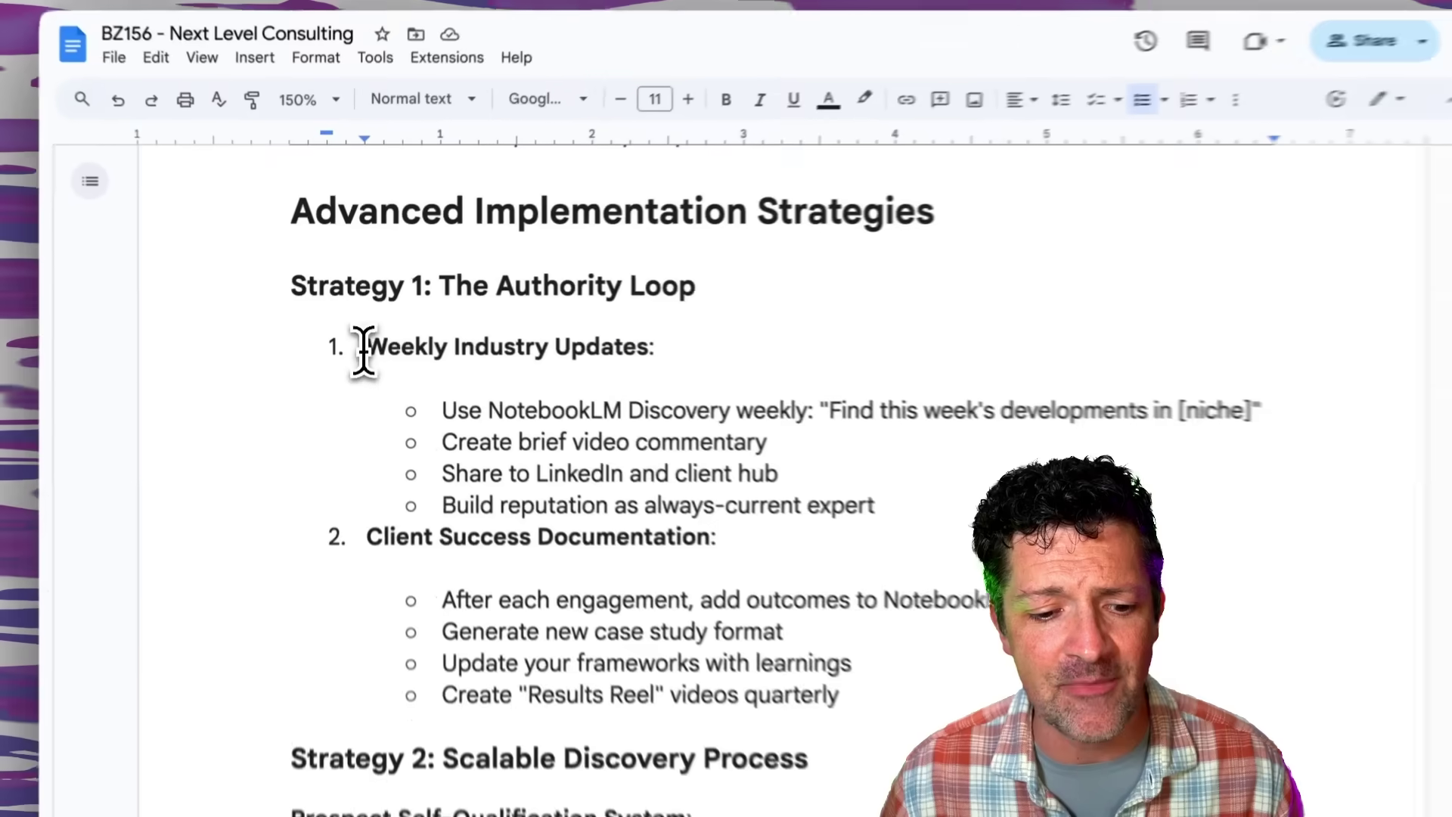
Highlight the Weekly Industry Updates heading, then read down to Strategy 2: Scalable Discovery Process.
left_click_drag(364, 332, 694, 356)
left_click(694, 357)
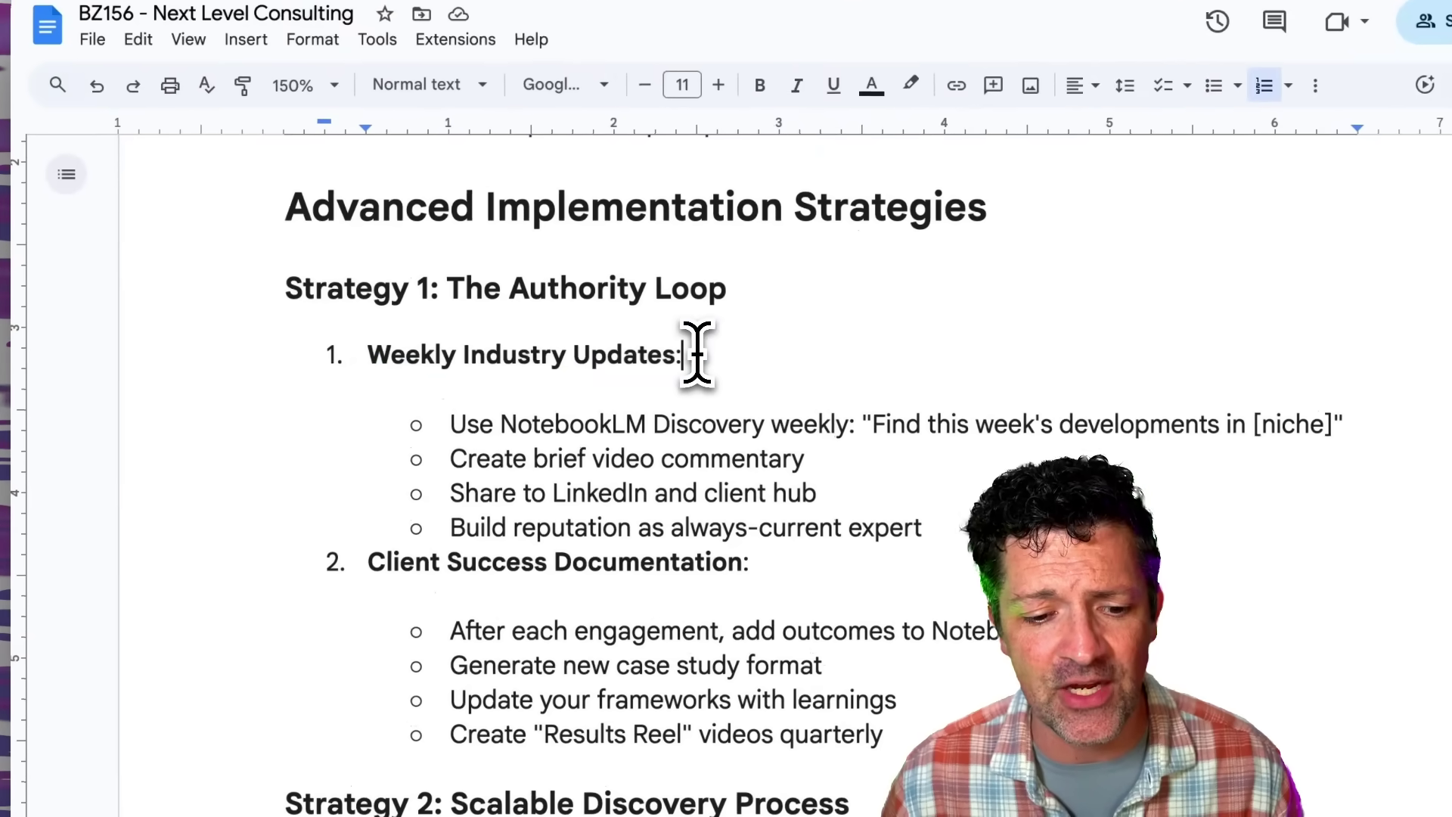
scroll(694, 341, "down", 2)
scroll(694, 341, "down", 2)
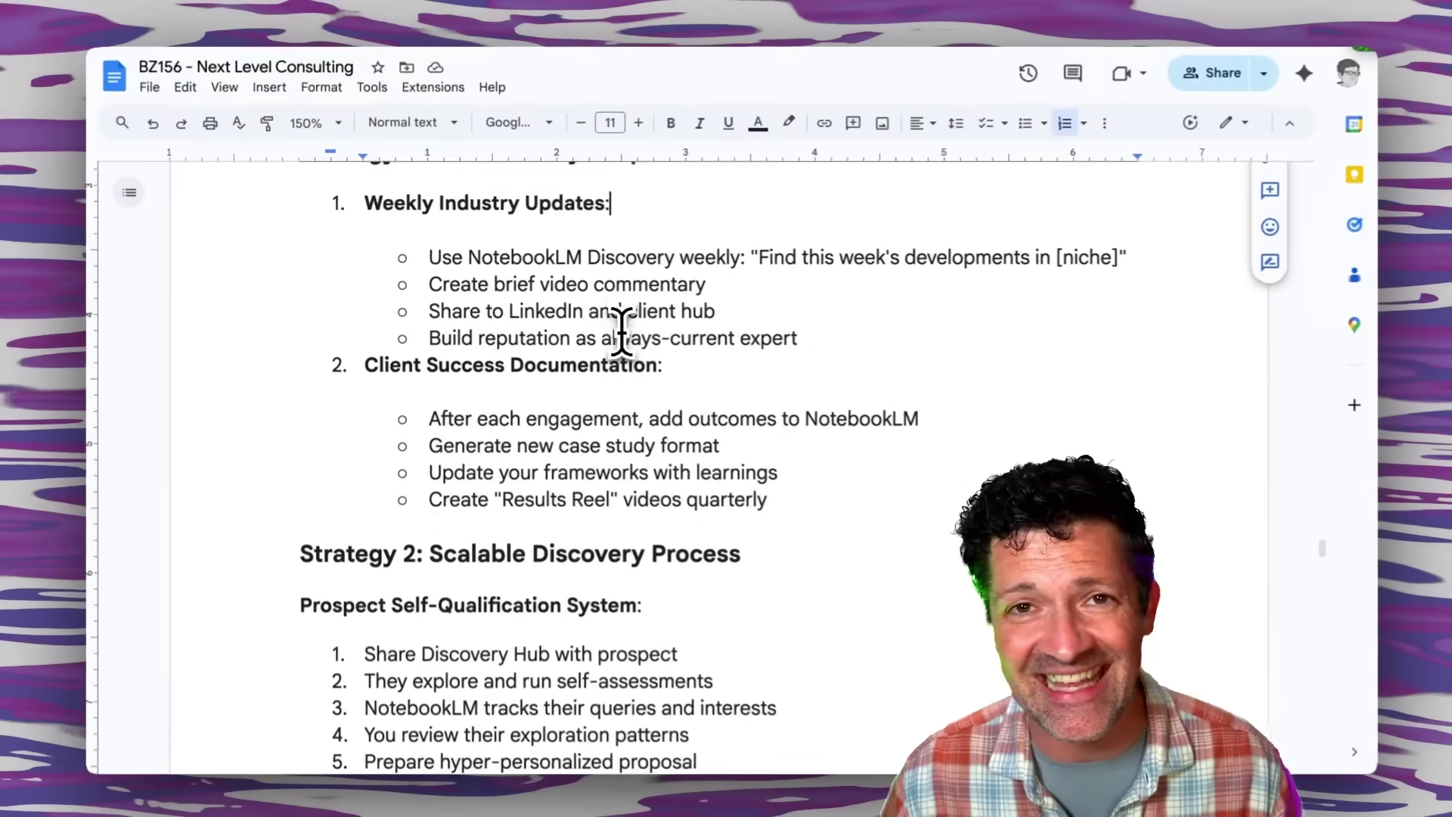
scroll(622, 331, "down", 3)
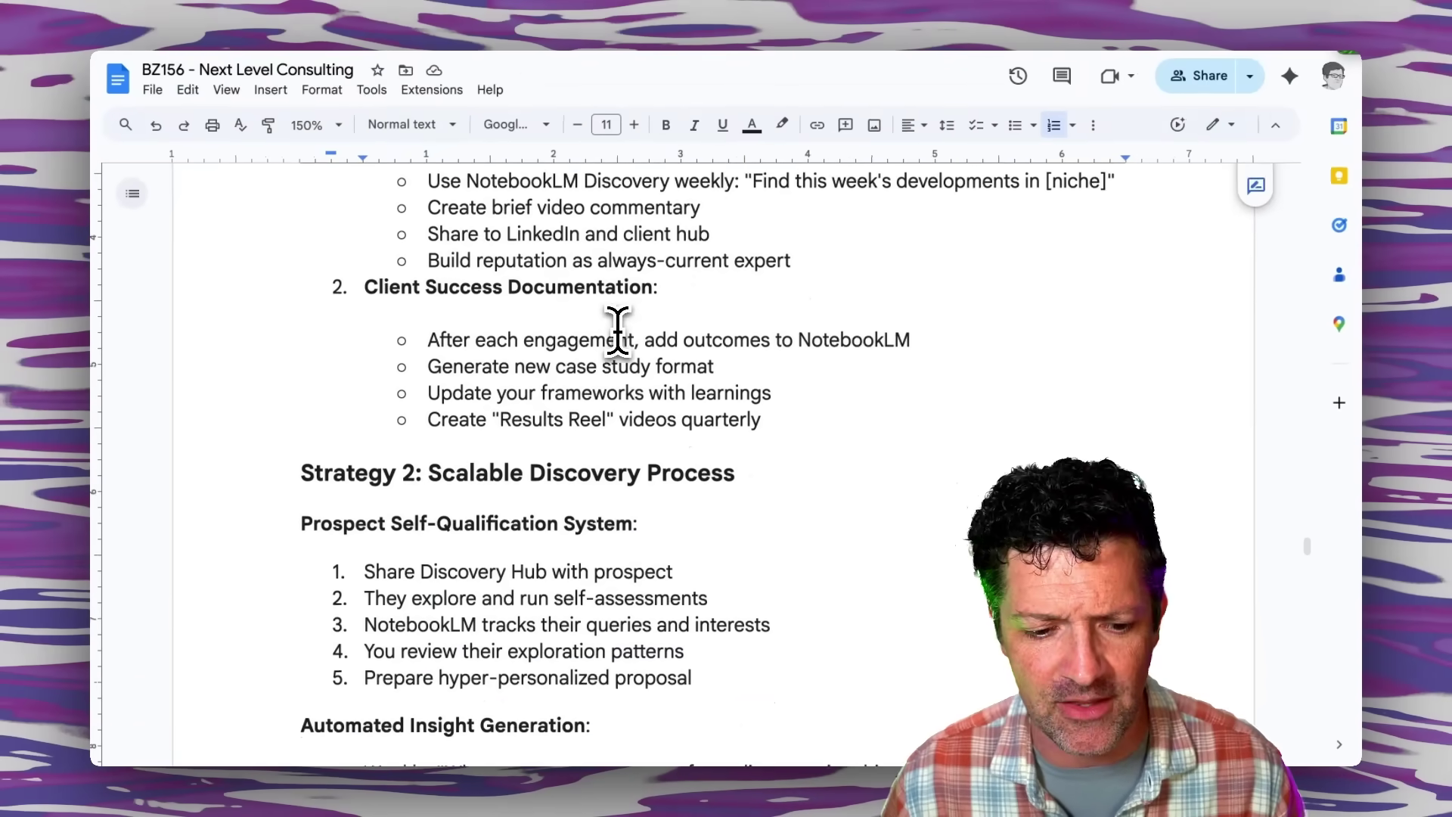
scroll(619, 331, "down", 2)
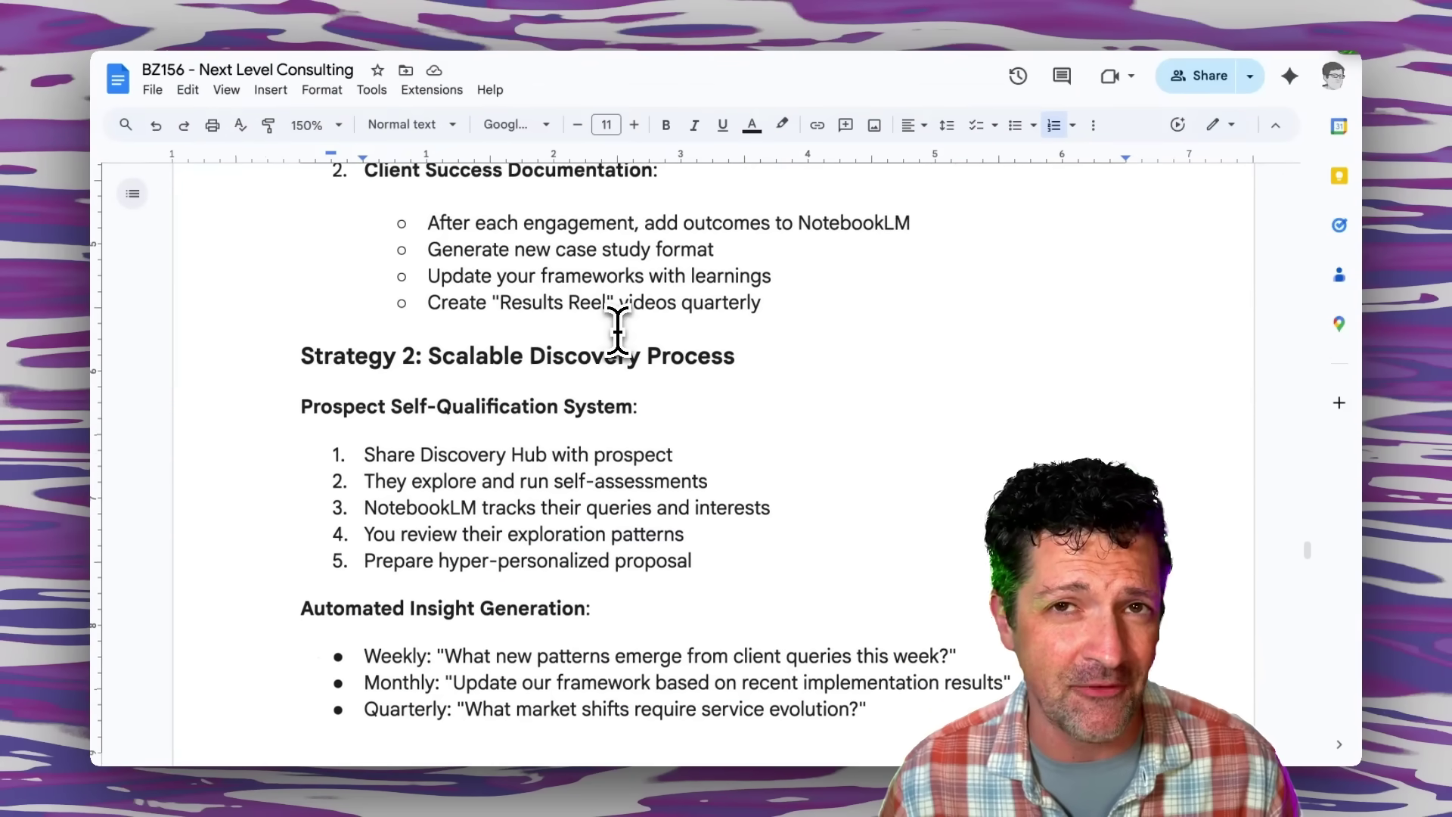
scroll(618, 331, "down", 3)
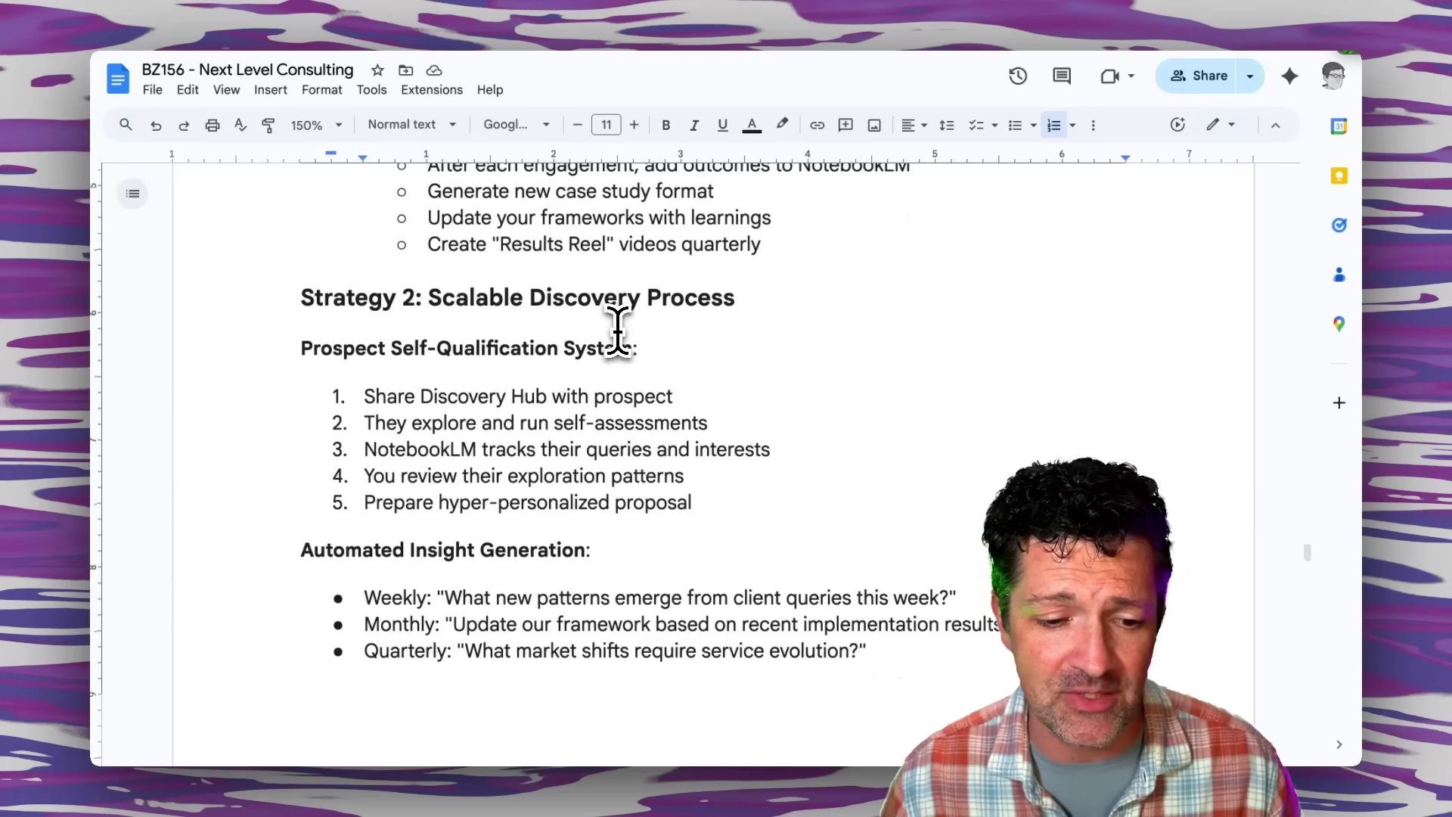
scroll(618, 331, "down", 2)
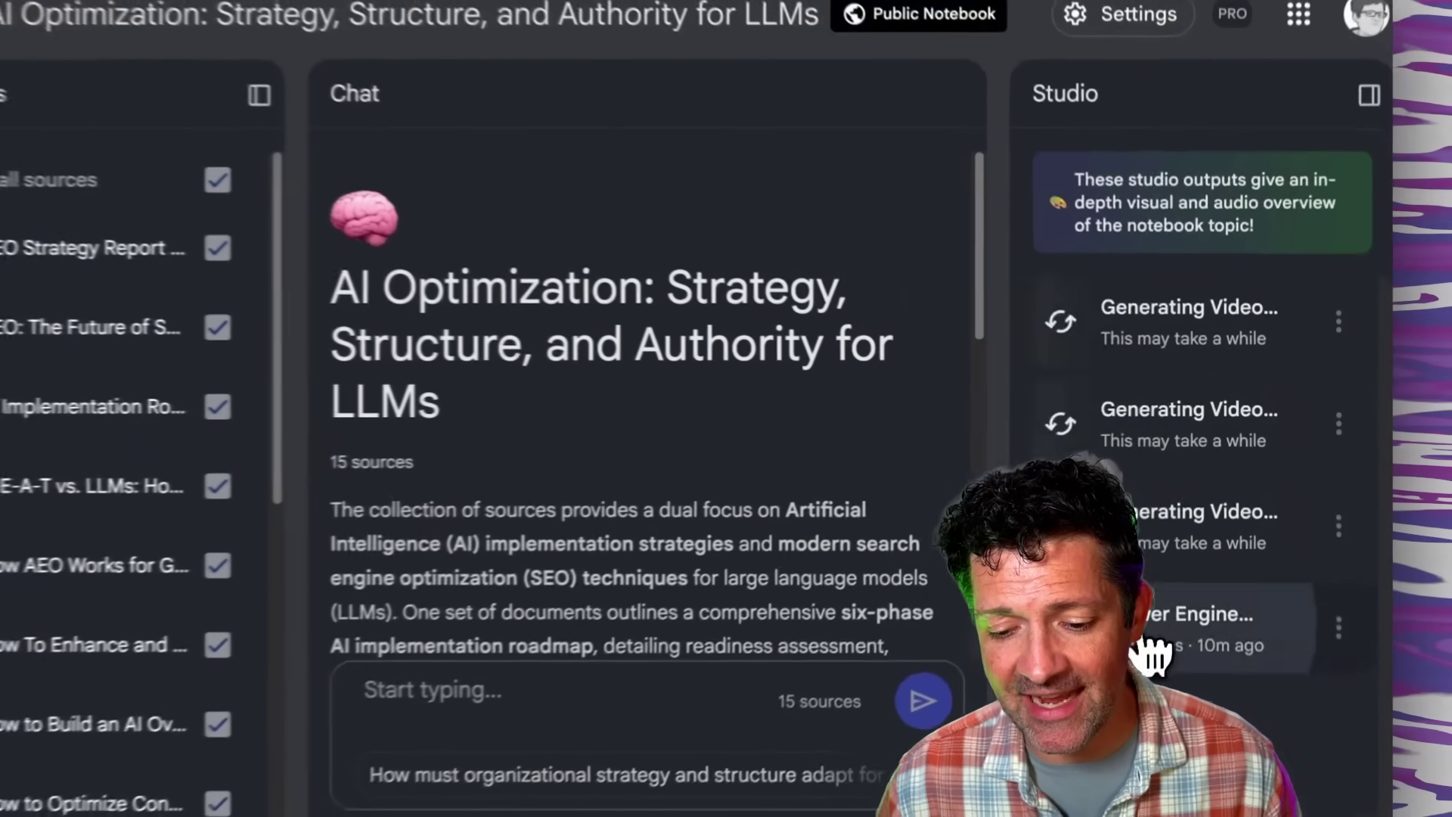
Open the Answer Engine Optimization Strategy and Framework mind map from the Studio panel in full view.
left_click(1178, 597)
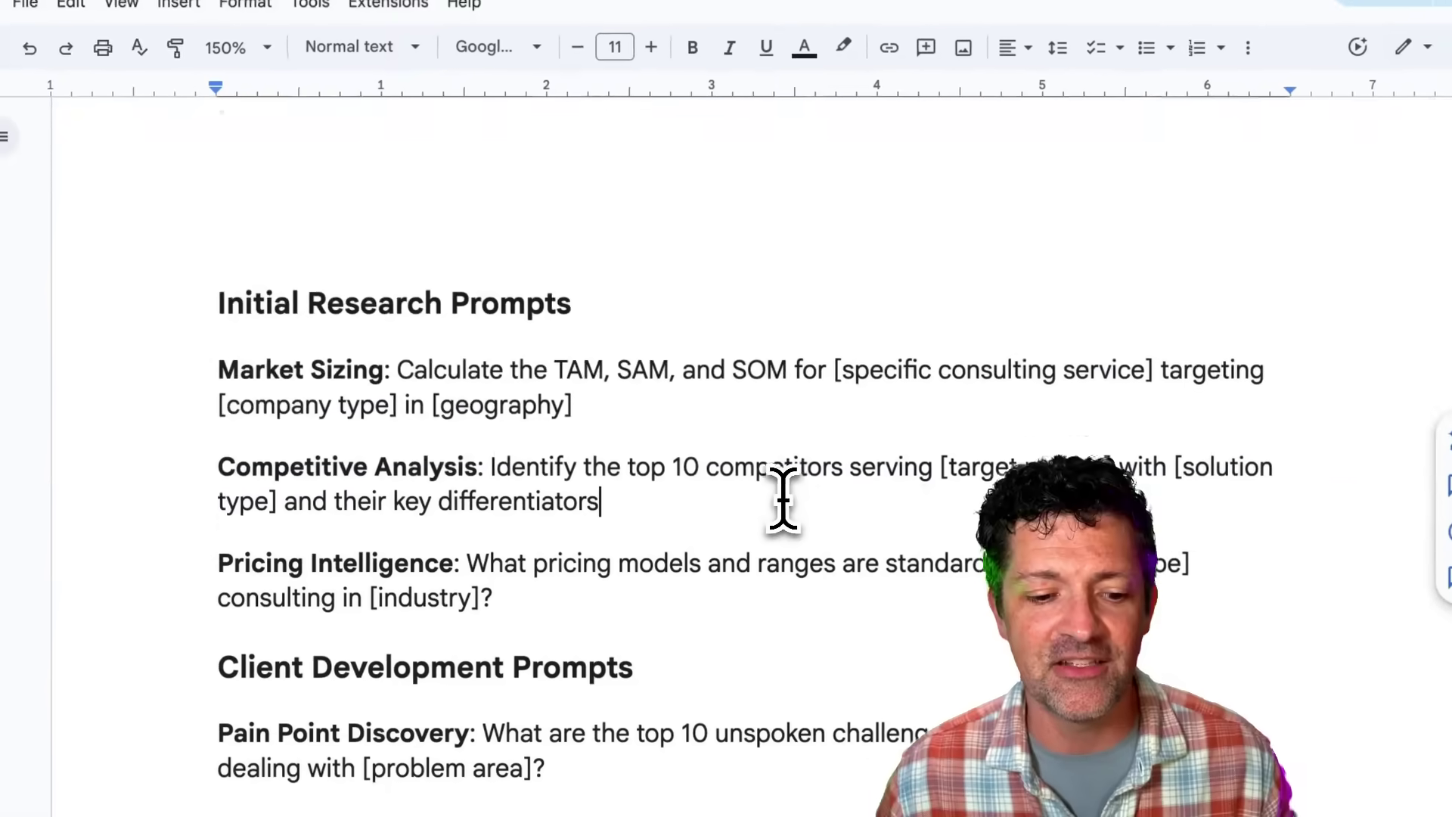
scroll(781, 492, "down", 10)
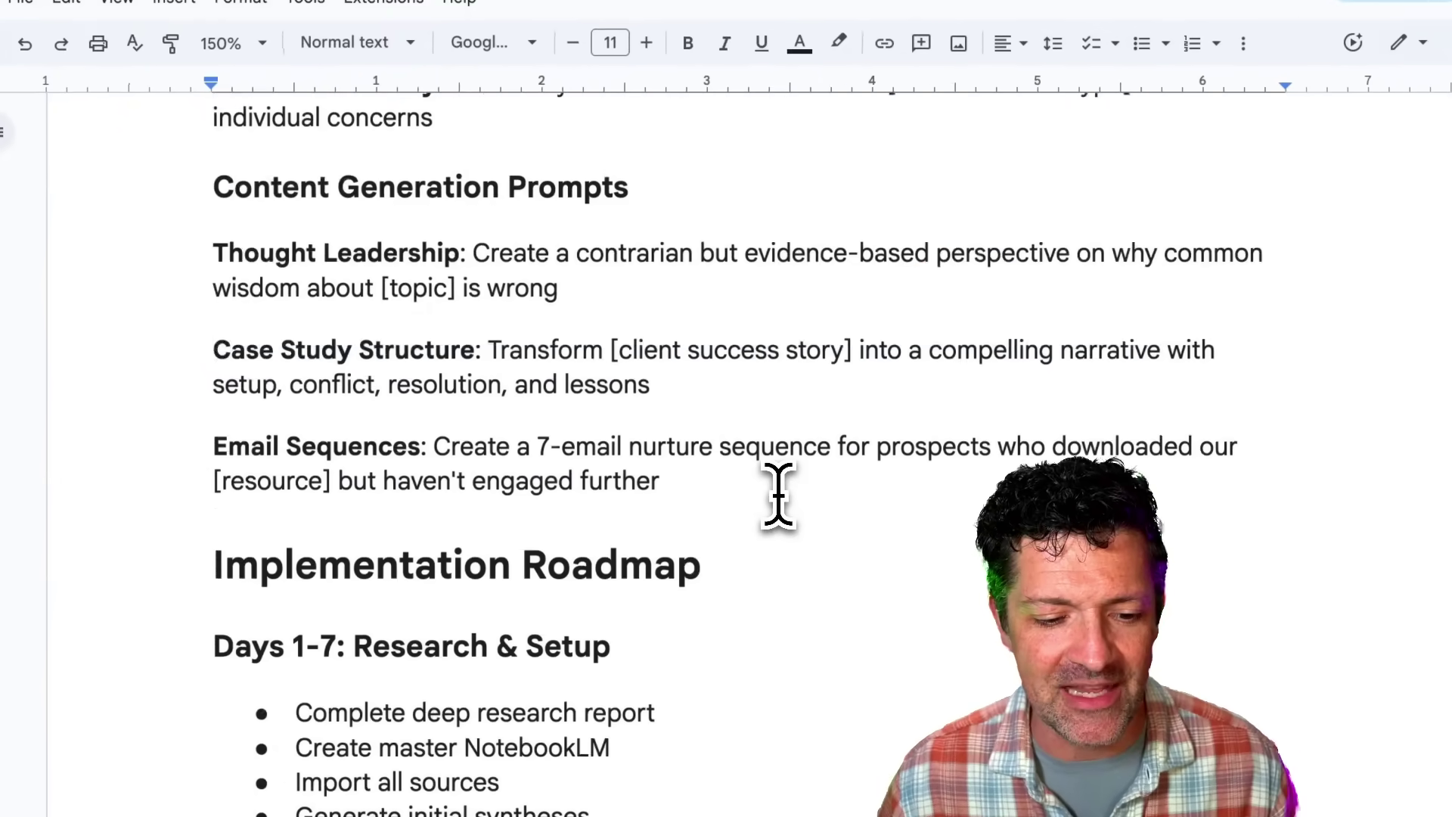